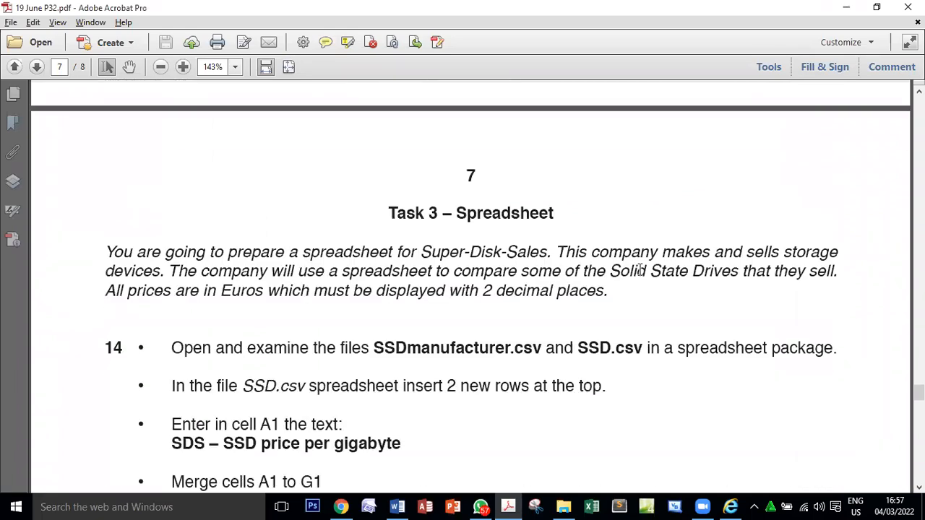
- Read the Task 3 spreadsheet introduction in the exam PDF, noting the company, the drives being compared and the price format
{"action": "scroll", "coordinate": [642, 270], "scroll_direction": "down", "scroll_amount": 10}
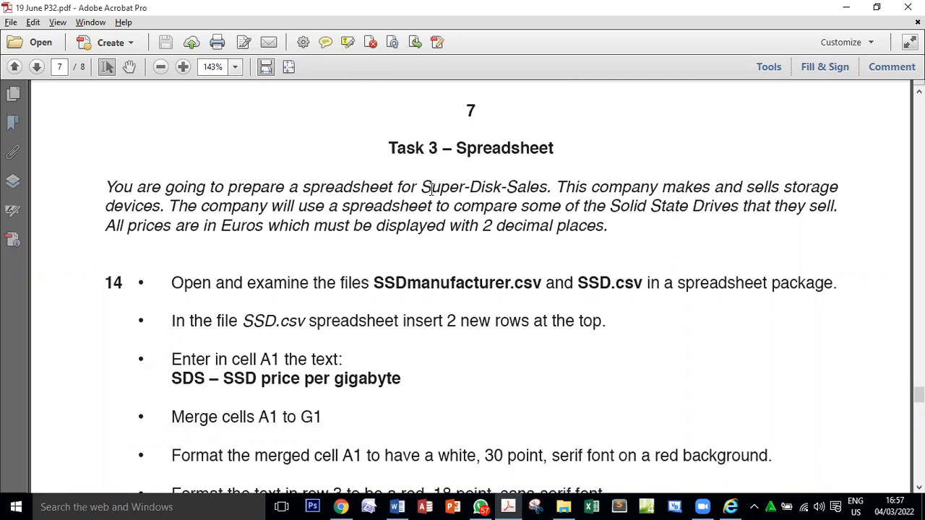
{"action": "left_click_drag", "start_coordinate": [419, 189], "coordinate": [838, 189]}
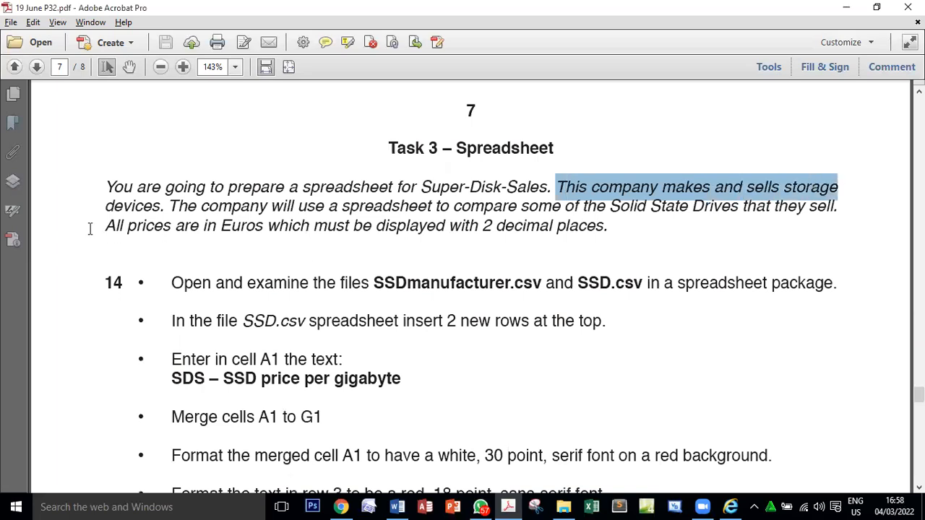
{"action": "left_click", "coordinate": [119, 194]}
{"action": "double_click", "coordinate": [120, 194]}
{"action": "double_click", "coordinate": [218, 210]}
{"action": "left_click_drag", "start_coordinate": [314, 209], "coordinate": [318, 209]}
{"action": "double_click", "coordinate": [416, 207]}
{"action": "left_click_drag", "start_coordinate": [459, 207], "coordinate": [707, 206]}
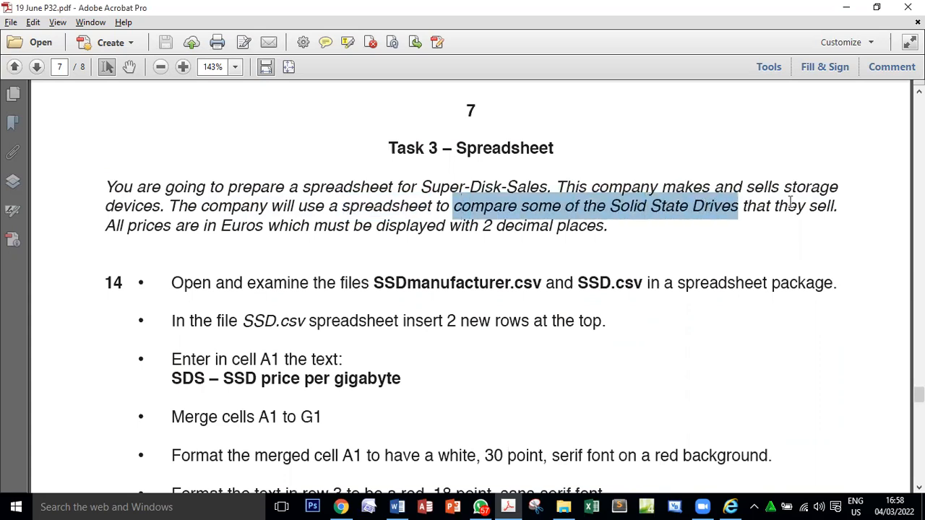
{"action": "double_click", "coordinate": [237, 226]}
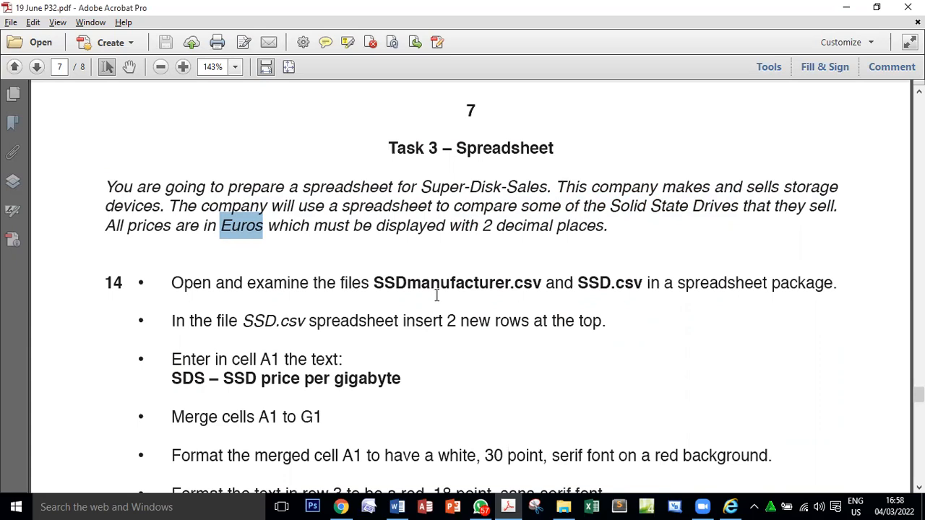
- Switch to File Explorer and open the 19 June P32 folder on the Desktop
{"action": "left_click", "coordinate": [564, 506]}
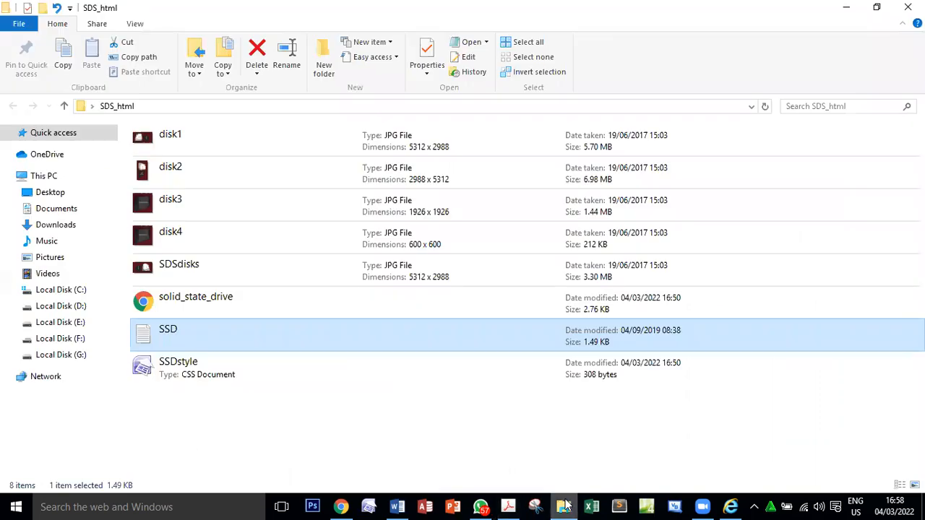
{"action": "left_click", "coordinate": [50, 192]}
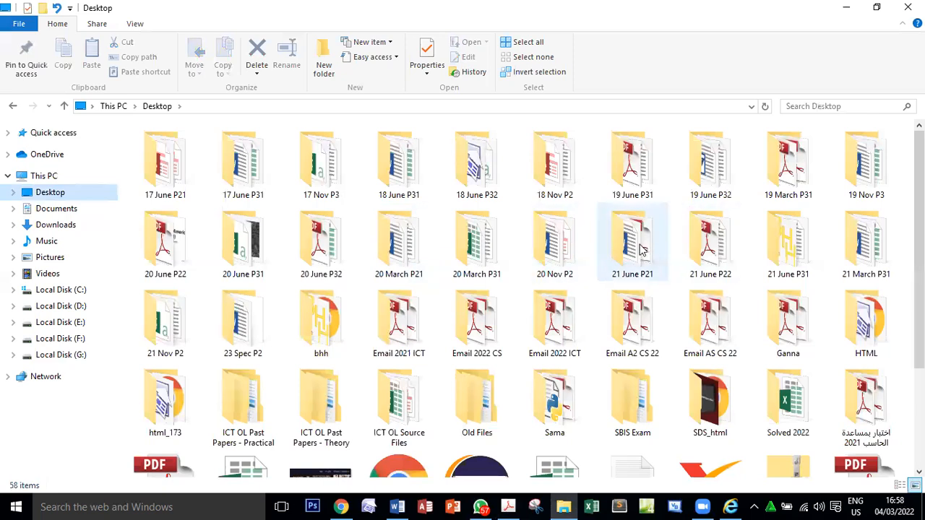
{"action": "double_click", "coordinate": [712, 180]}
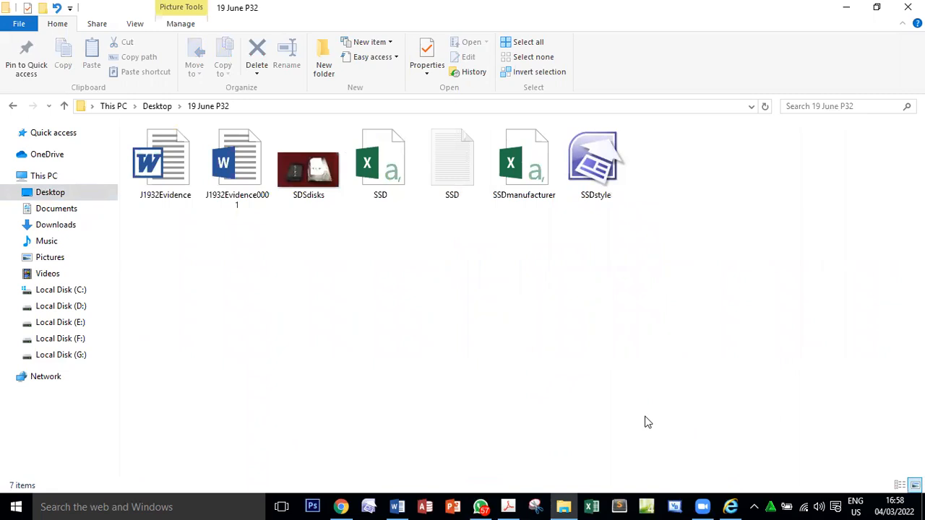
- Check question 14 in the exam PDF for the required files and open SSDmanufacturer.csv from the 19 June P32 folder
{"action": "key", "text": "alt+Tab"}
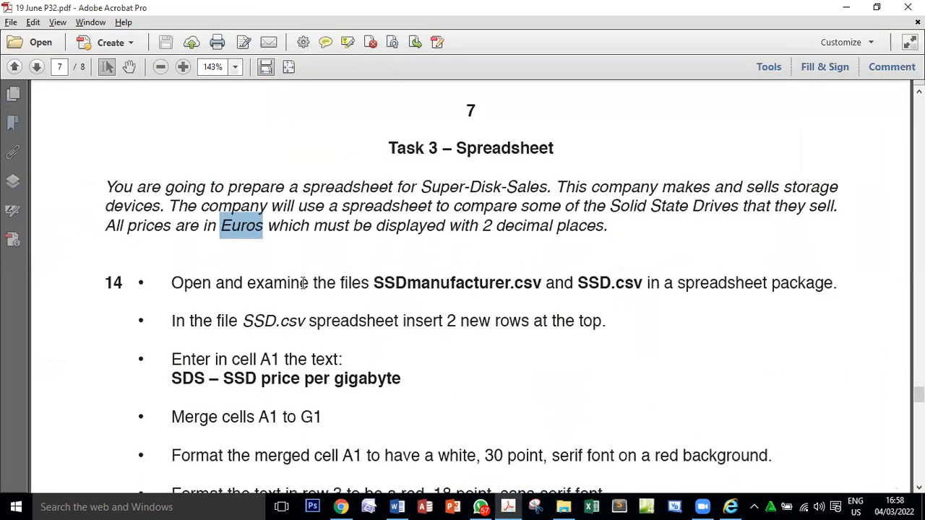
{"action": "scroll", "coordinate": [389, 263], "scroll_direction": "down", "scroll_amount": 2}
{"action": "scroll", "coordinate": [389, 264], "scroll_direction": "down", "scroll_amount": 2}
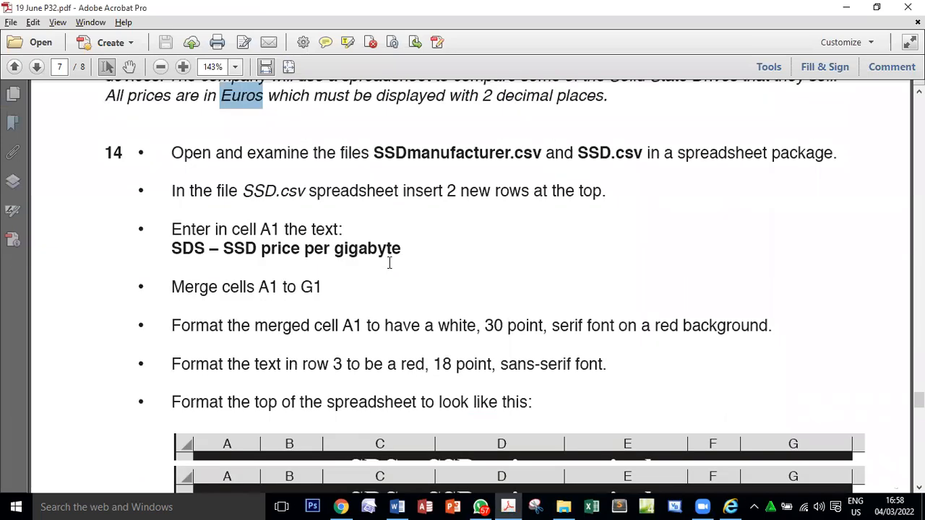
{"action": "double_click", "coordinate": [416, 154]}
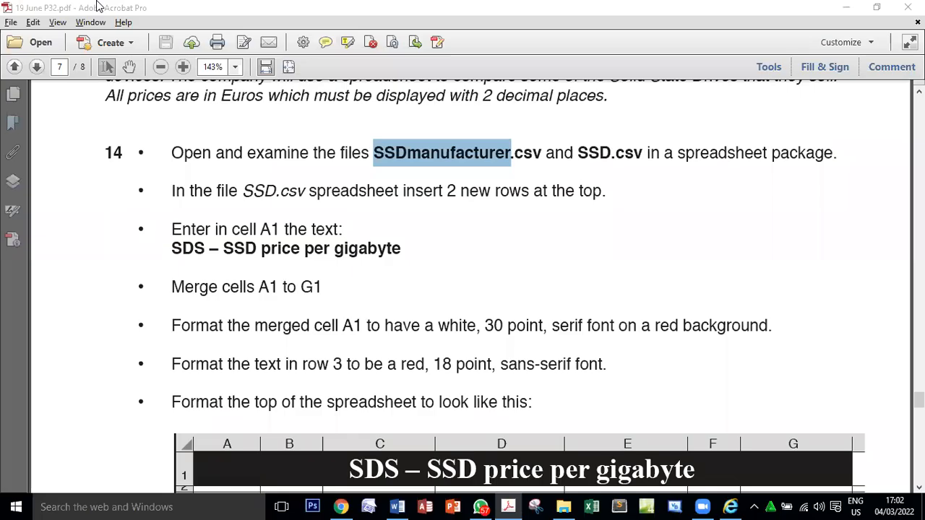
{"action": "left_click", "coordinate": [549, 465]}
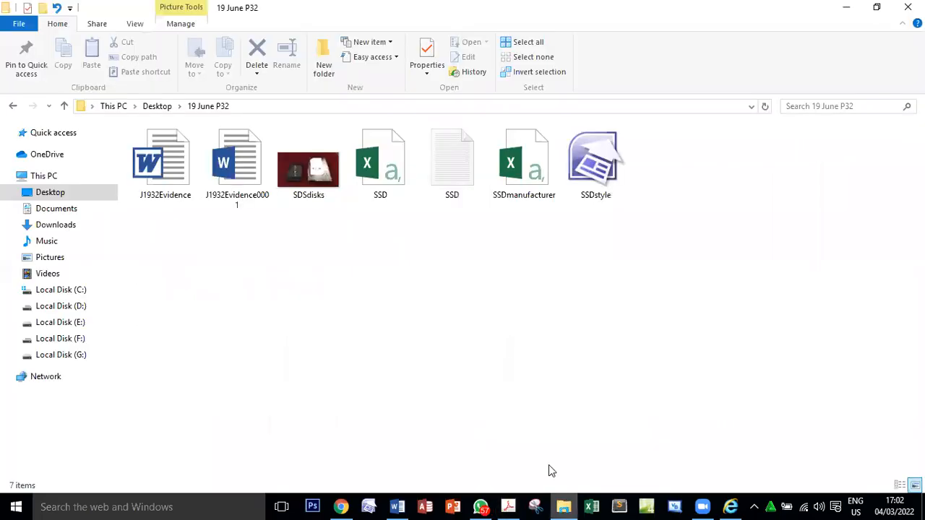
{"action": "double_click", "coordinate": [511, 161]}
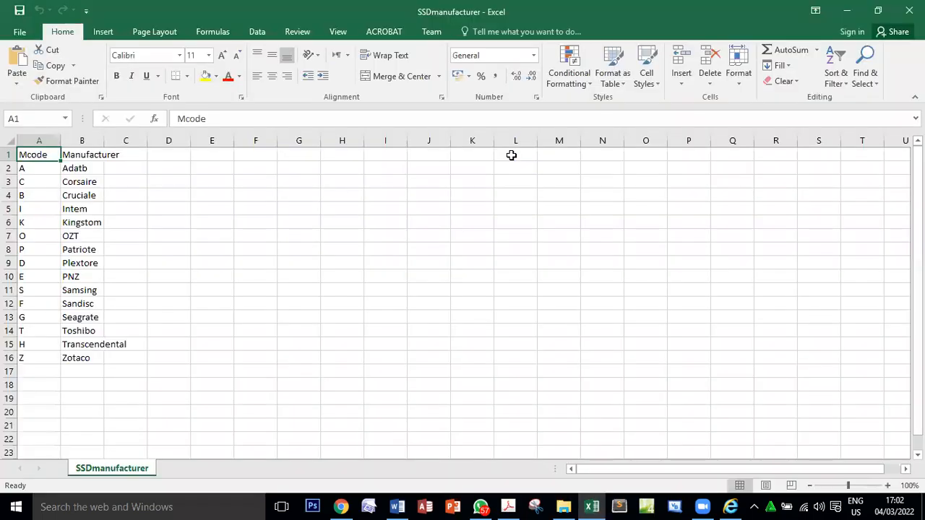
- Autofit all column widths in the SSDmanufacturer sheet
{"action": "left_click", "coordinate": [10, 141]}
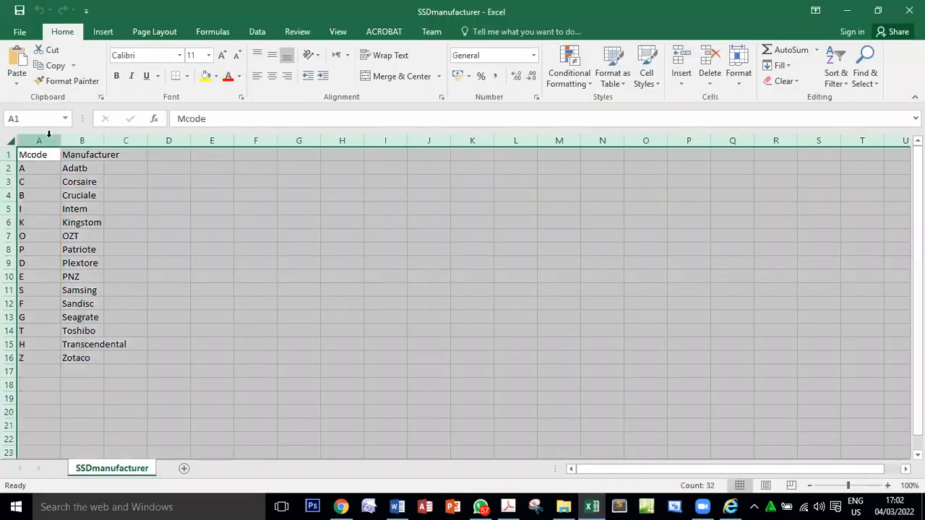
{"action": "double_click", "coordinate": [61, 141]}
{"action": "left_click", "coordinate": [280, 331]}
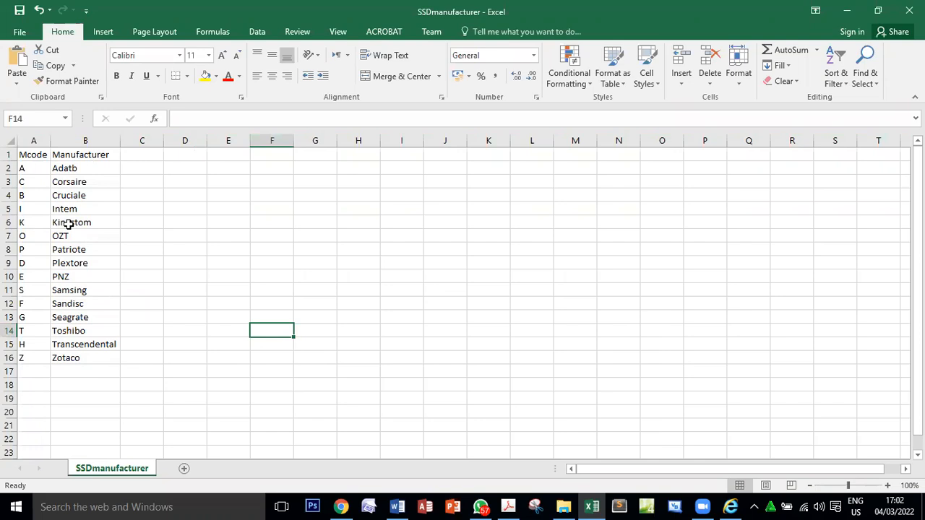
- Check the second file name in question 14 of the PDF and open SSD.csv from the source folder
{"action": "left_click", "coordinate": [510, 506]}
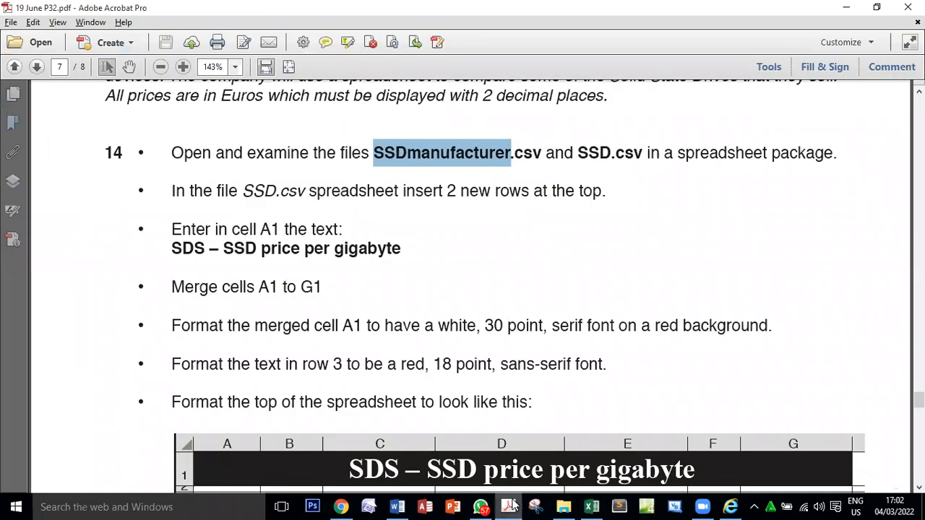
{"action": "double_click", "coordinate": [596, 152]}
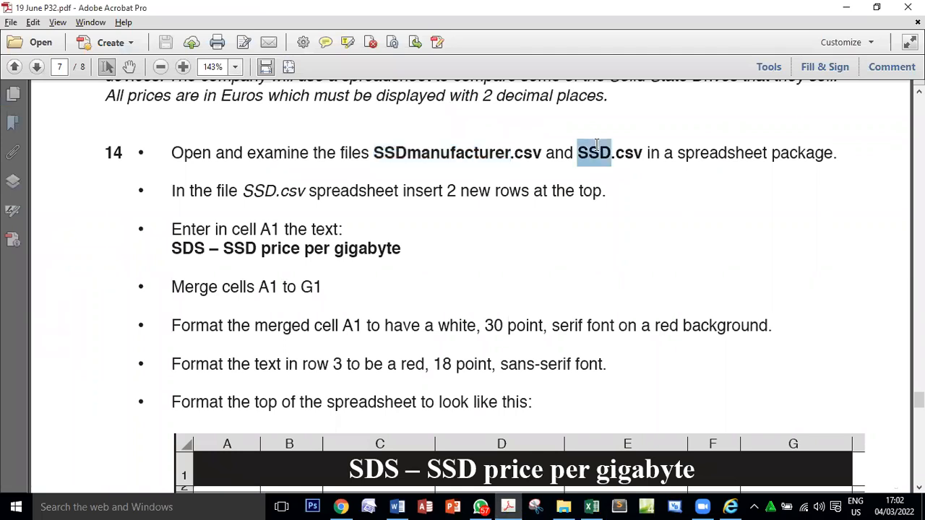
{"action": "left_click", "coordinate": [566, 506]}
{"action": "double_click", "coordinate": [385, 173]}
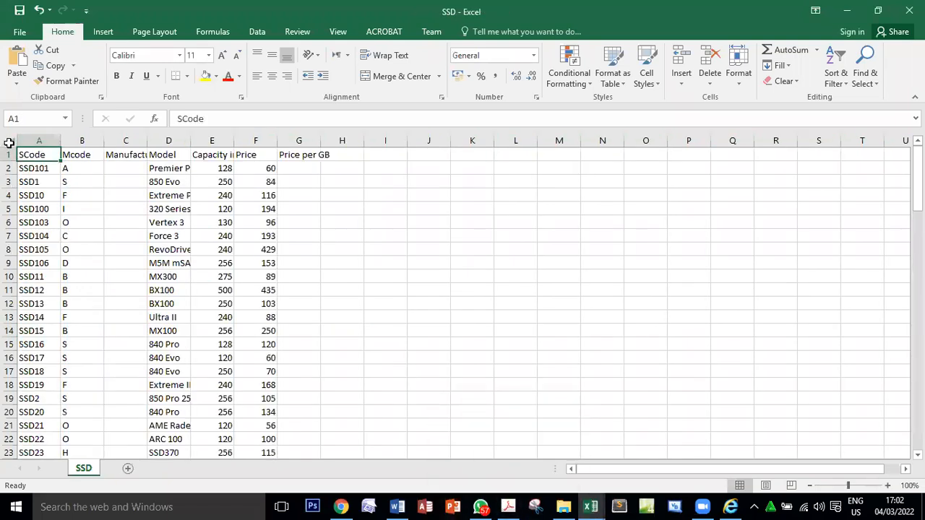
- Autofit all column widths in the SSD sheet
{"action": "left_click", "coordinate": [8, 143]}
{"action": "double_click", "coordinate": [61, 140]}
{"action": "left_click", "coordinate": [592, 318]}
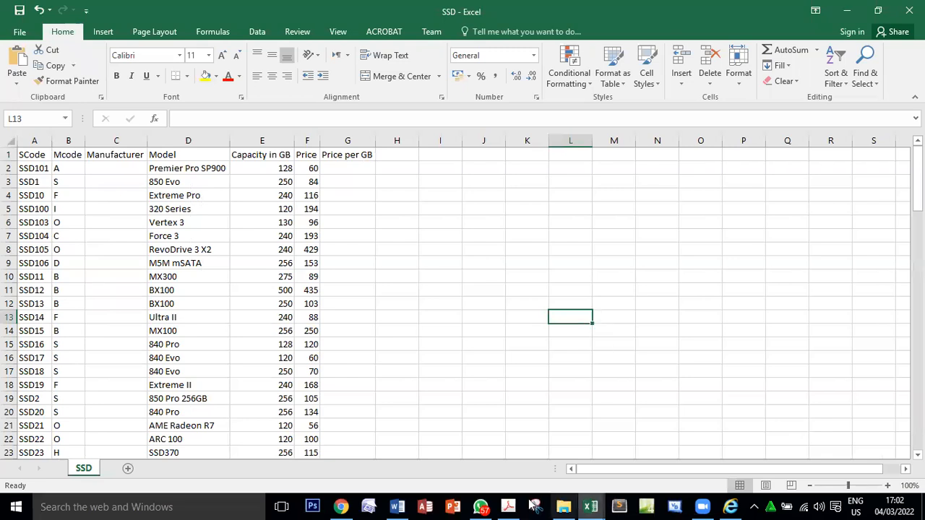
- Check the row instruction in the exam PDF and insert two new rows above the headings in the SSD sheet
{"action": "left_click", "coordinate": [508, 506]}
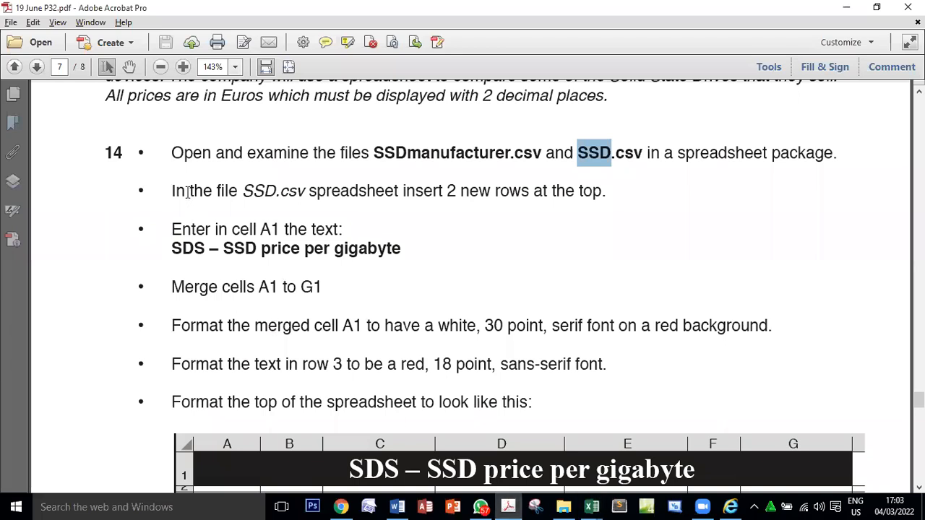
{"action": "double_click", "coordinate": [262, 191]}
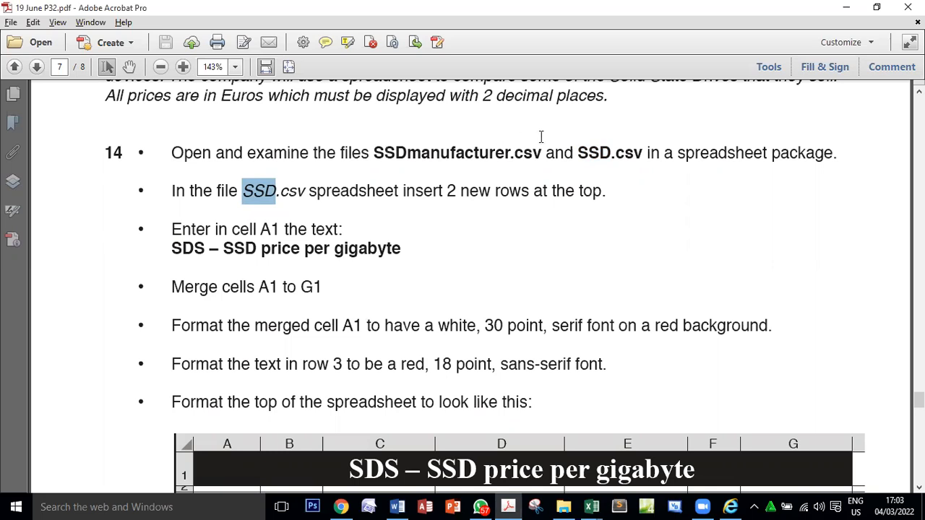
{"action": "double_click", "coordinate": [464, 156]}
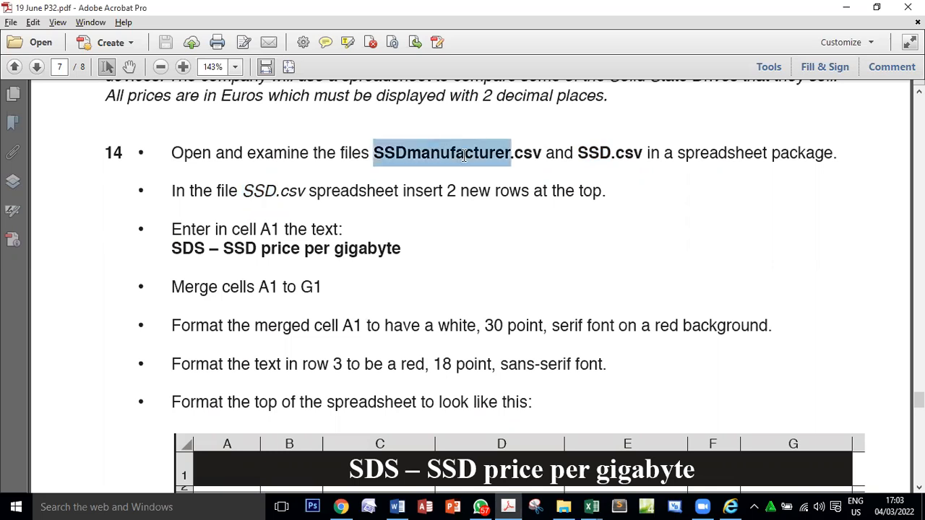
{"action": "left_click", "coordinate": [422, 196]}
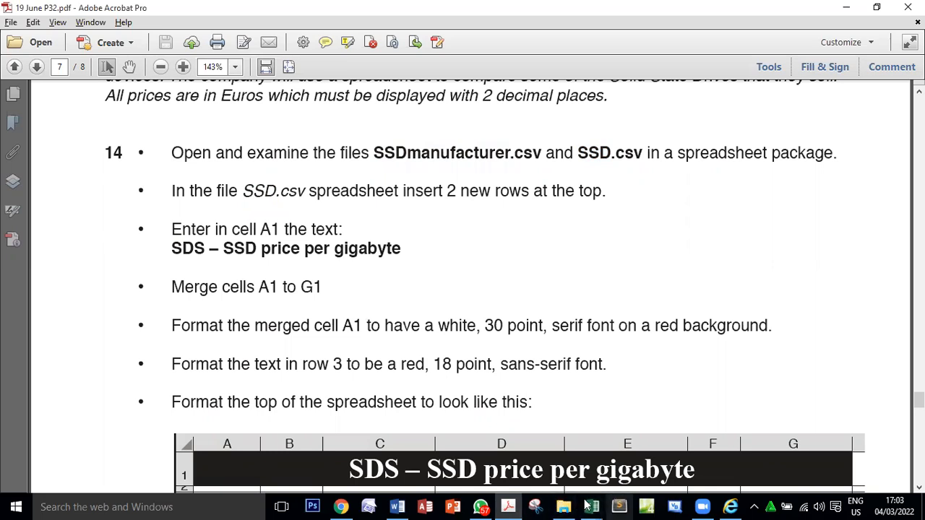
{"action": "mouse_move", "coordinate": [589, 505]}
{"action": "left_click", "coordinate": [649, 457]}
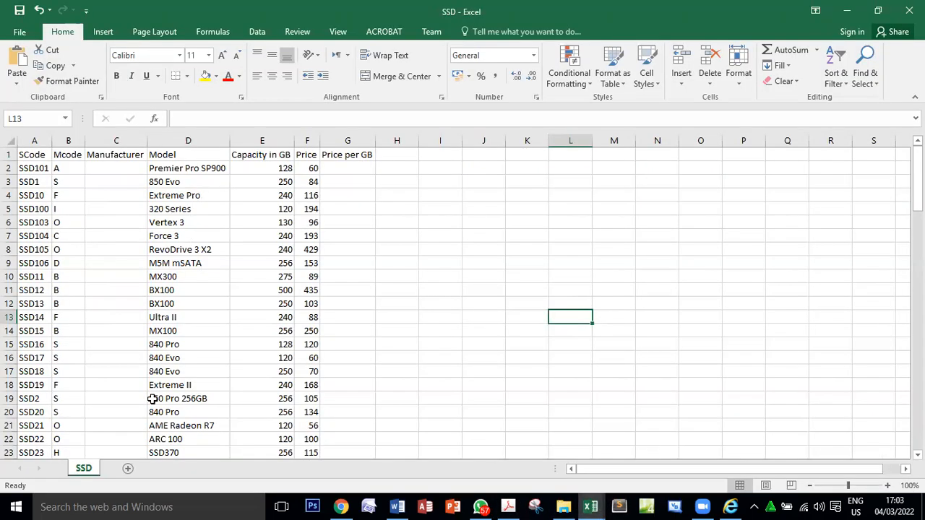
{"action": "right_click", "coordinate": [10, 154]}
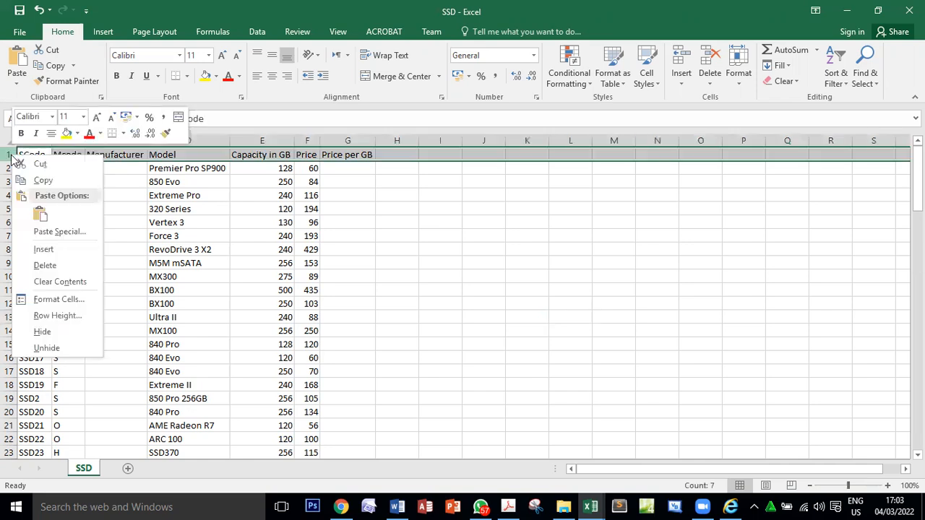
{"action": "left_click", "coordinate": [40, 245]}
{"action": "right_click", "coordinate": [11, 156]}
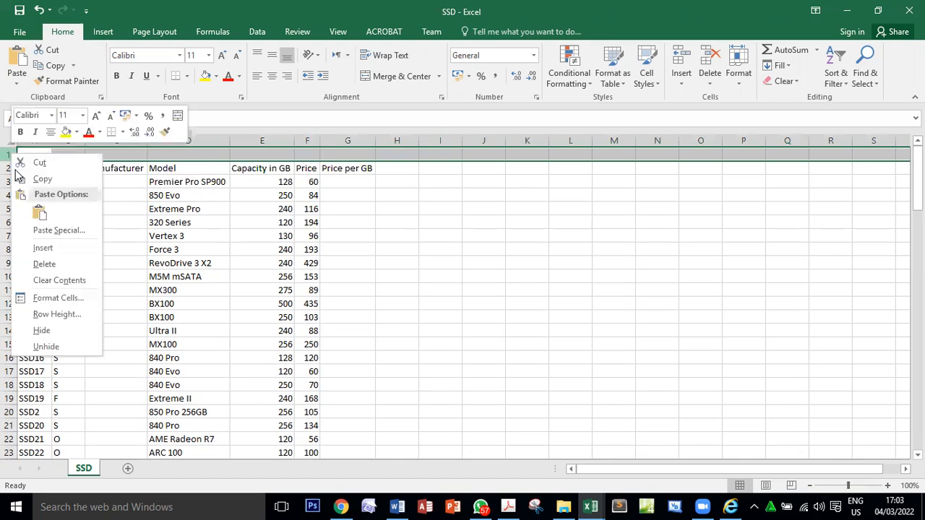
{"action": "left_click", "coordinate": [43, 249]}
{"action": "left_click", "coordinate": [327, 259]}
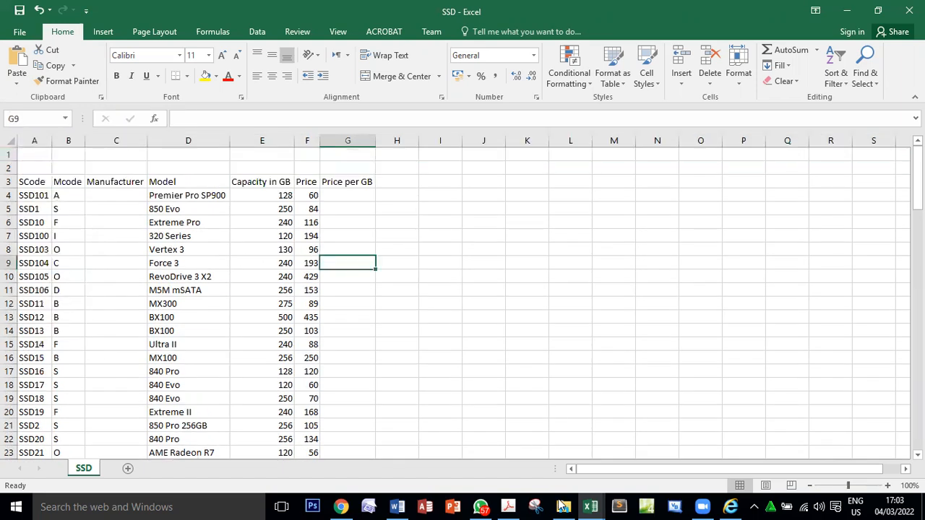
- Copy the title text "SDS – SSD price per gigabyte" from question 14 in the exam PDF
{"action": "left_click", "coordinate": [511, 506]}
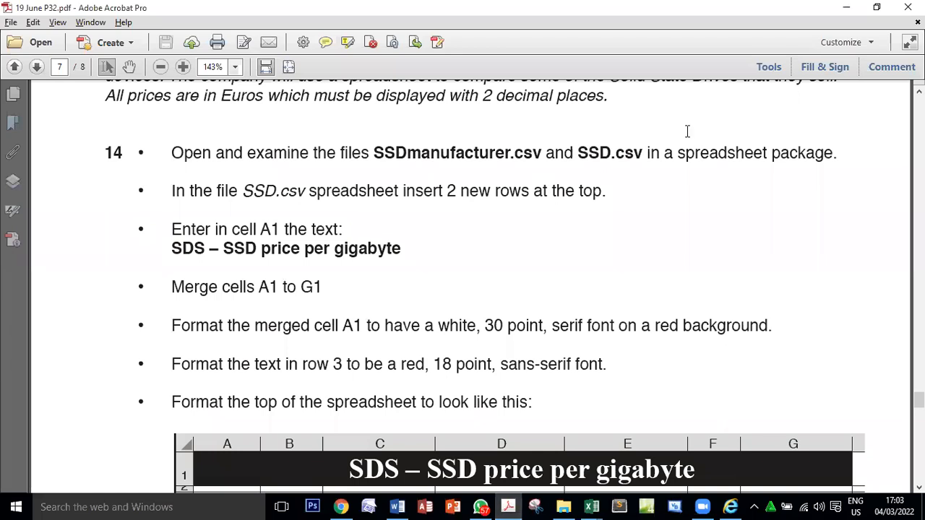
{"action": "left_click_drag", "start_coordinate": [400, 191], "coordinate": [581, 191]}
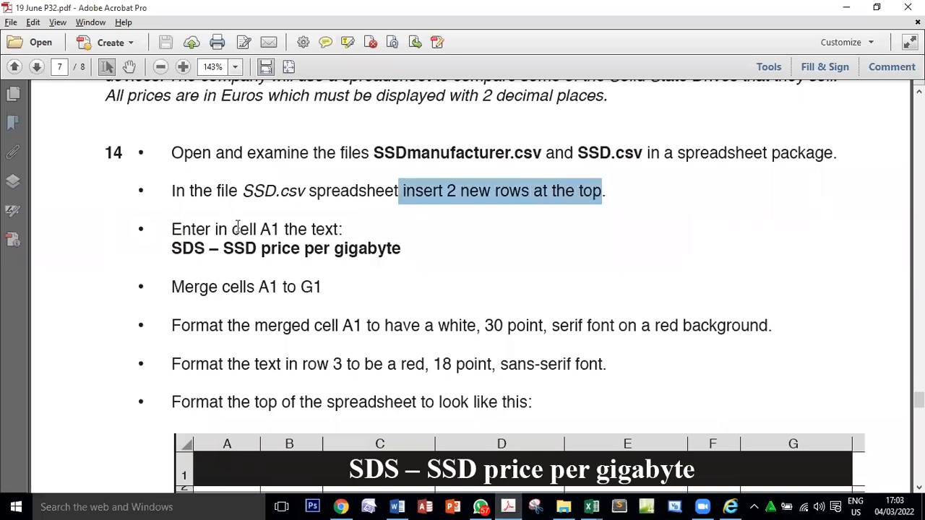
{"action": "left_click_drag", "start_coordinate": [173, 248], "coordinate": [372, 250]}
{"action": "right_click", "coordinate": [370, 253]}
{"action": "left_click", "coordinate": [383, 263]}
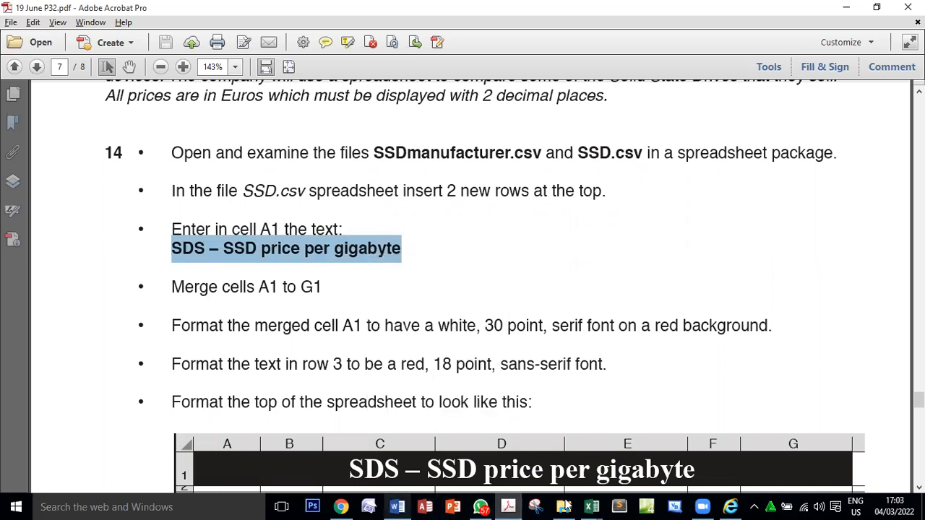
- Switch to the SSD workbook in Excel and paste "SDS – SSD price per gigabyte" into cell A1
{"action": "left_click", "coordinate": [592, 507]}
{"action": "left_click", "coordinate": [665, 452]}
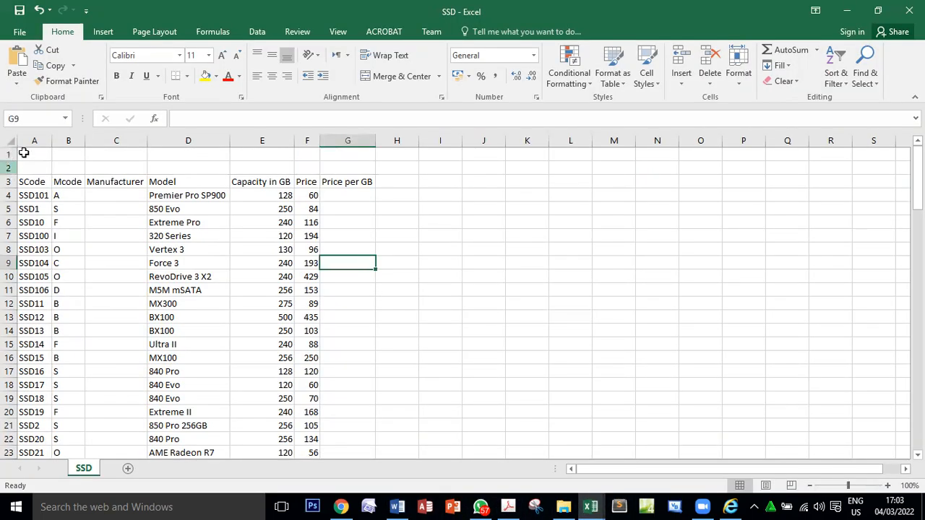
{"action": "left_click", "coordinate": [194, 120]}
{"action": "left_click", "coordinate": [45, 152]}
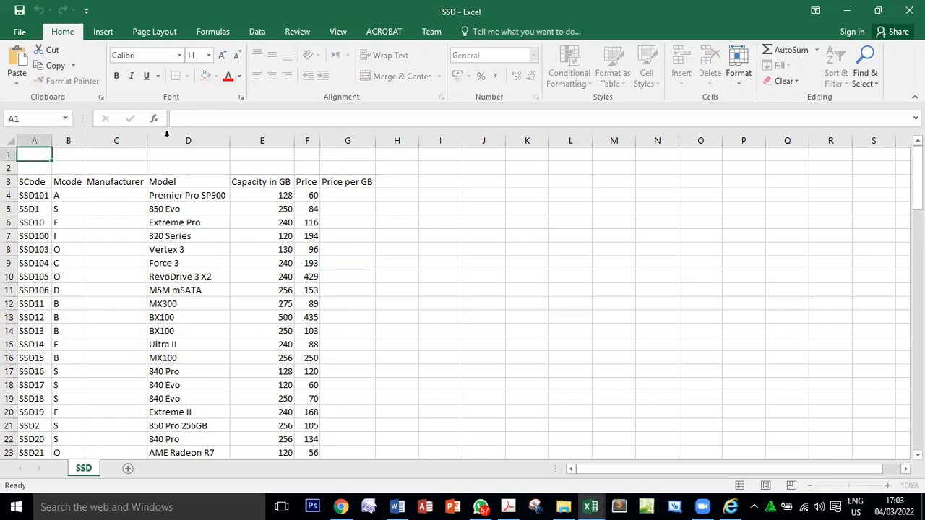
{"action": "left_click", "coordinate": [214, 121]}
{"action": "key", "text": "ctrl+v"}
{"action": "key", "text": "Return"}
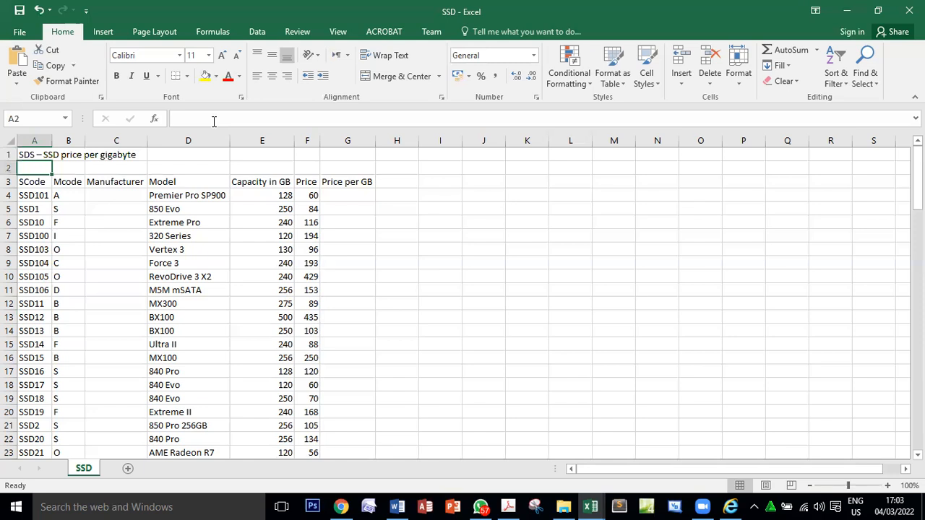
- Check the merge instruction in the exam PDF, and merge and center cells A1 to G1 in the SSD sheet
{"action": "key", "text": "alt+Tab"}
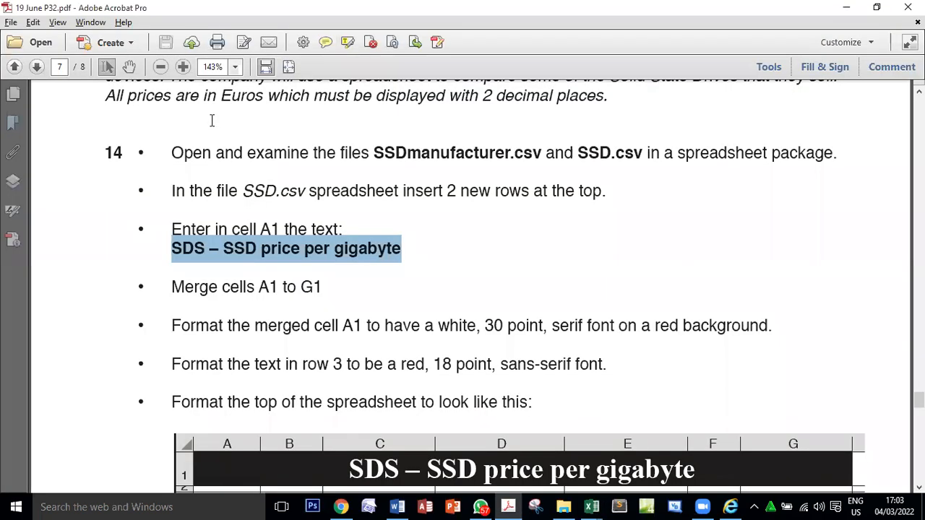
{"action": "scroll", "coordinate": [219, 275], "scroll_direction": "down", "scroll_amount": 3}
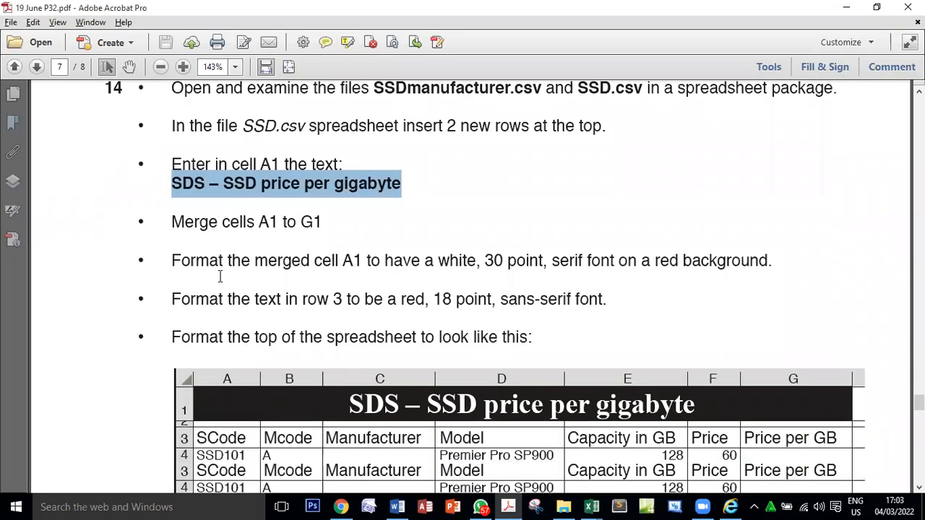
{"action": "key", "text": "alt+Tab"}
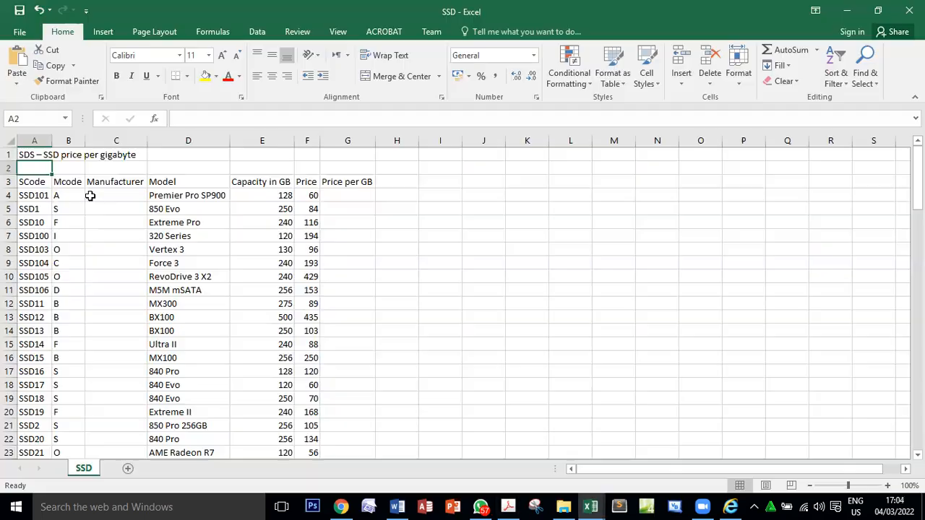
{"action": "left_click", "coordinate": [34, 154]}
{"action": "left_click_drag", "start_coordinate": [34, 155], "coordinate": [337, 153]}
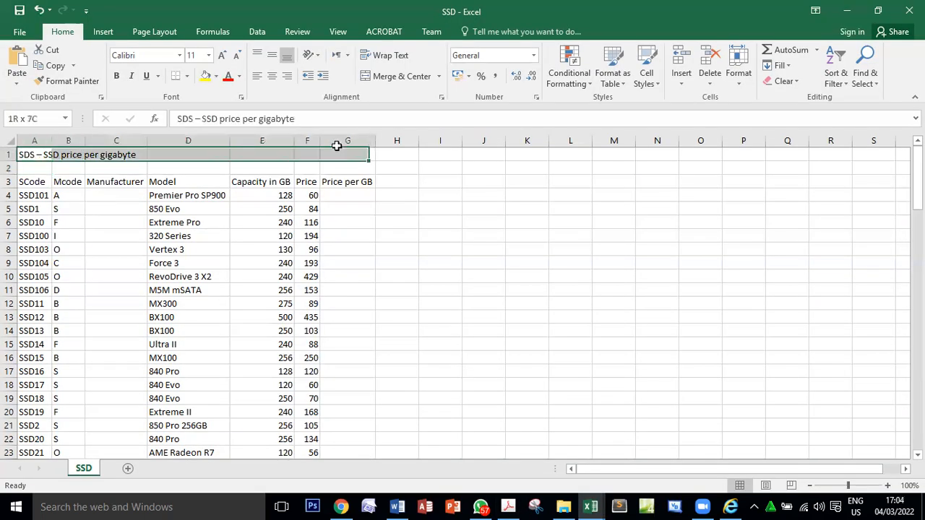
{"action": "left_click", "coordinate": [386, 76]}
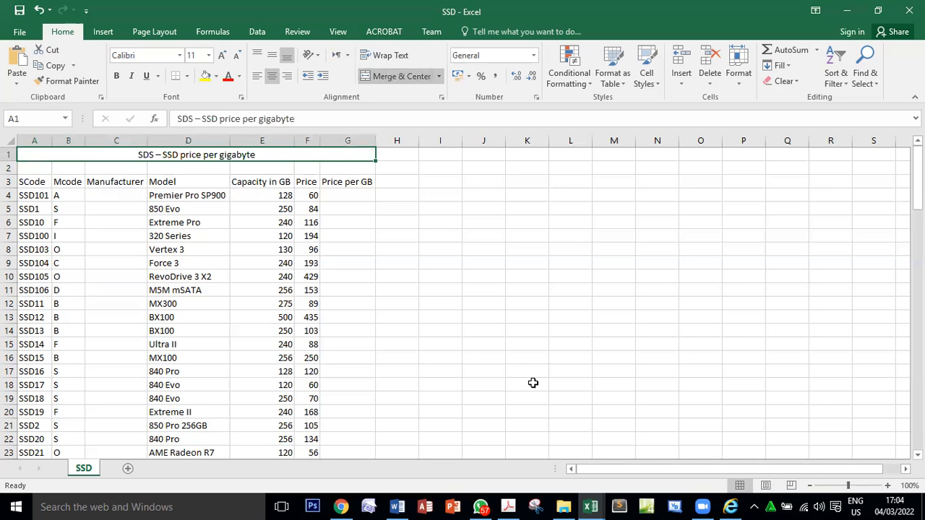
- Check the title formatting in the exam PDF, and give merged cell A1 in the SSD sheet white text on a red fill
{"action": "key", "text": "alt+Tab"}
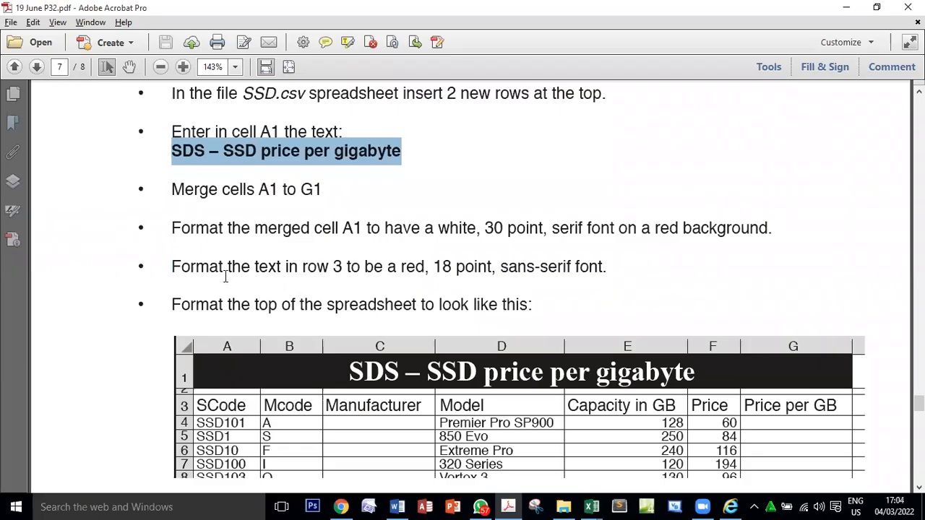
{"action": "left_click_drag", "start_coordinate": [342, 230], "coordinate": [362, 230]}
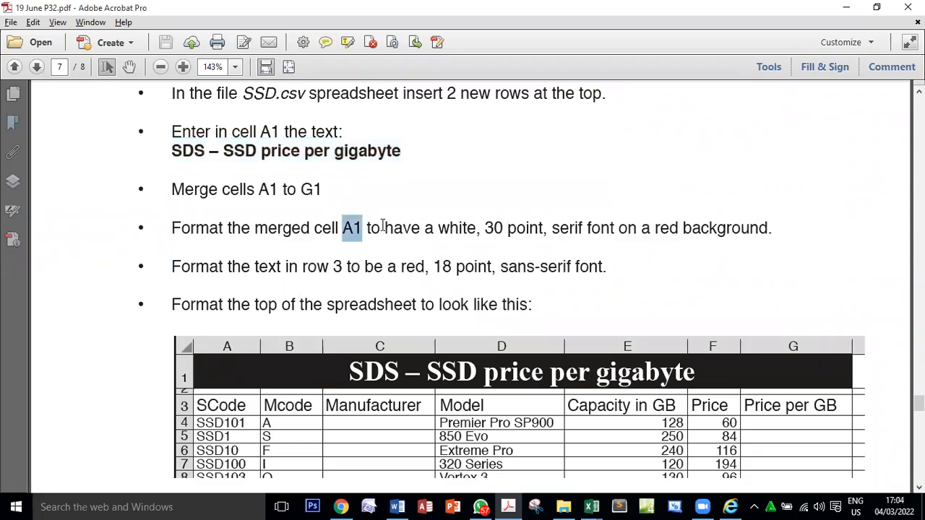
{"action": "double_click", "coordinate": [458, 229]}
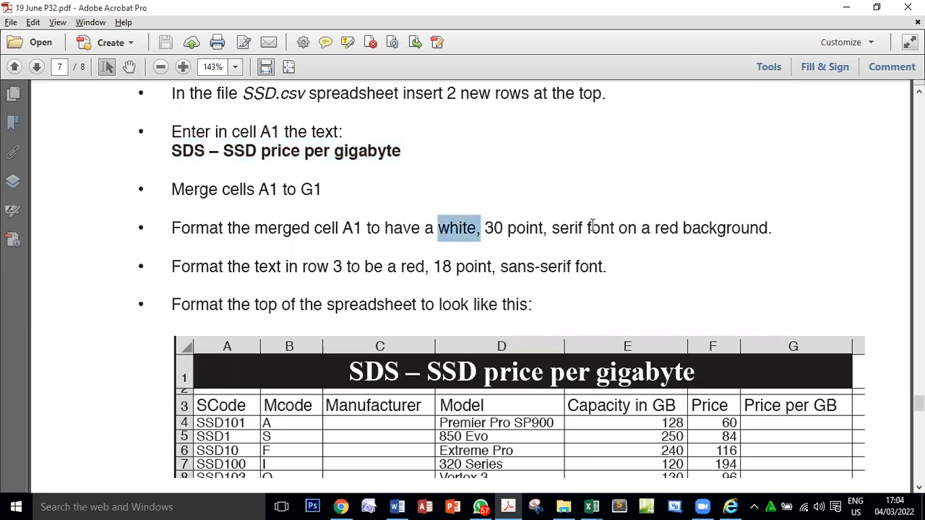
{"action": "left_click_drag", "start_coordinate": [655, 228], "coordinate": [737, 241]}
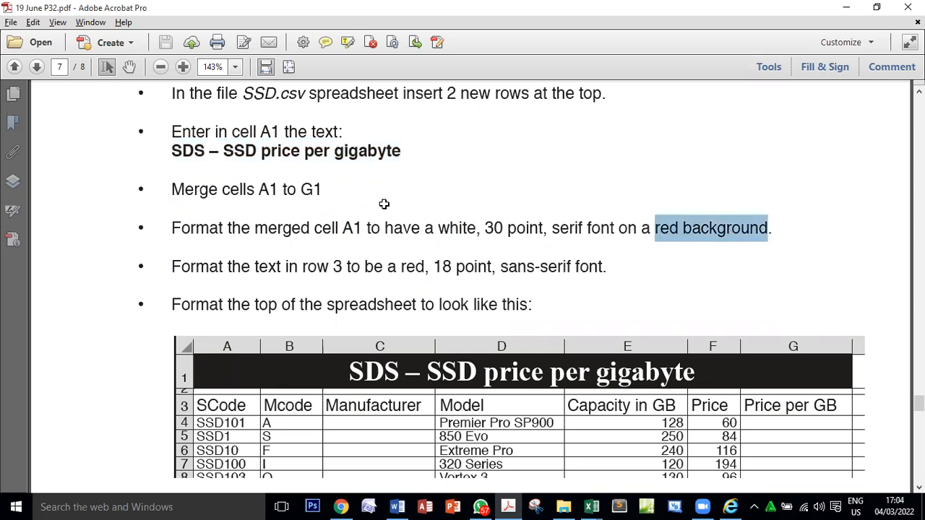
{"action": "key", "text": "alt+Tab"}
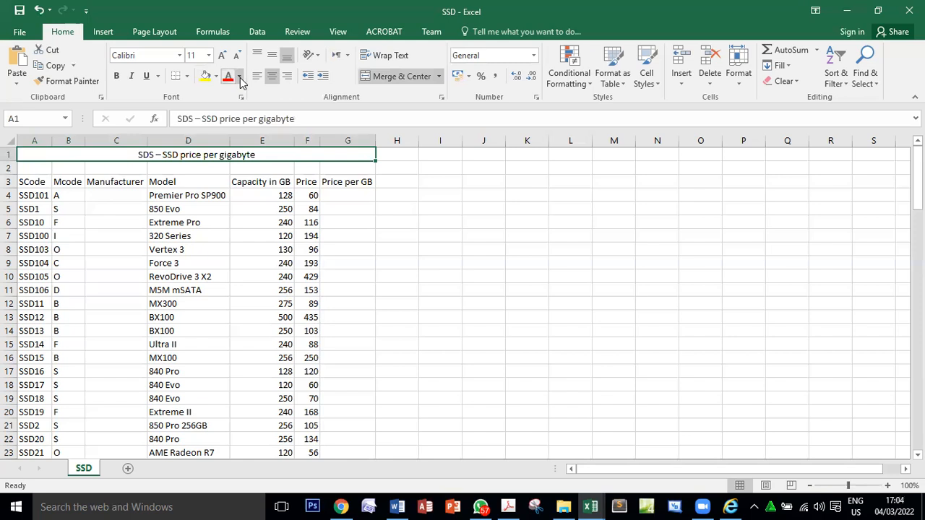
{"action": "left_click", "coordinate": [239, 76]}
{"action": "left_click", "coordinate": [228, 123]}
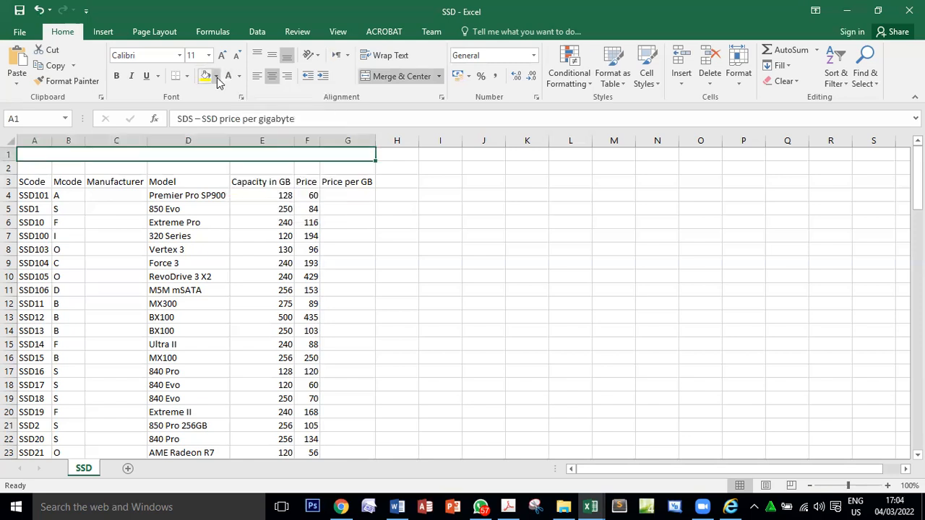
{"action": "left_click", "coordinate": [215, 76]}
{"action": "left_click", "coordinate": [216, 181]}
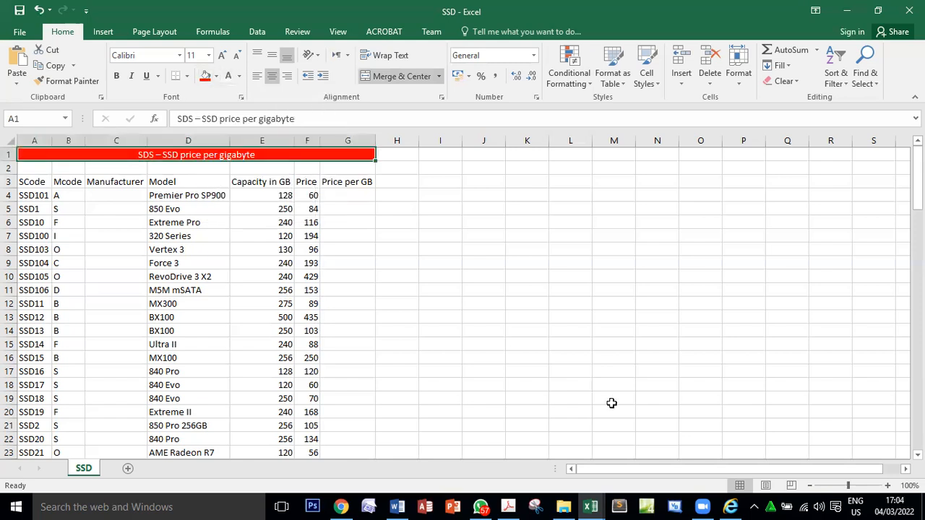
- Check the required point size in the exam PDF and set the title in merged cell A1 to 30 point in Excel
{"action": "key", "text": "alt+Tab"}
{"action": "double_click", "coordinate": [441, 228]}
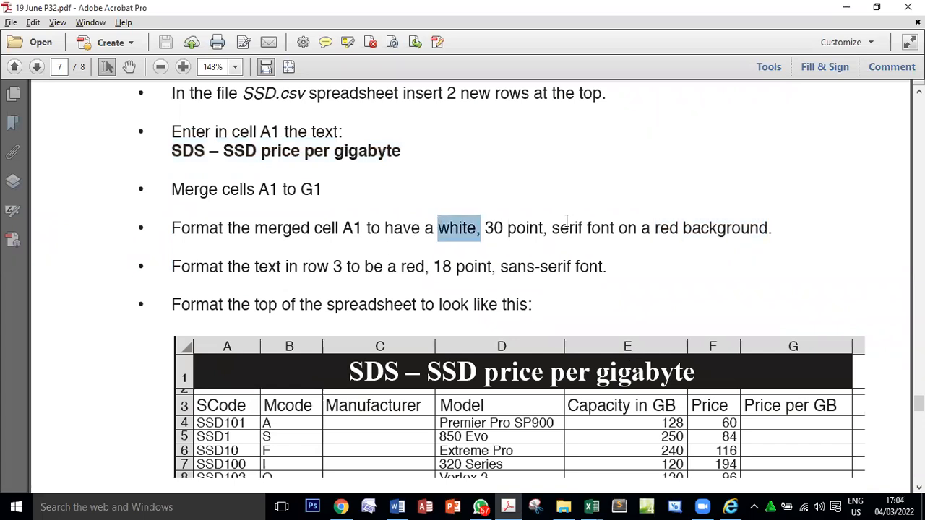
{"action": "left_click_drag", "start_coordinate": [642, 229], "coordinate": [768, 230]}
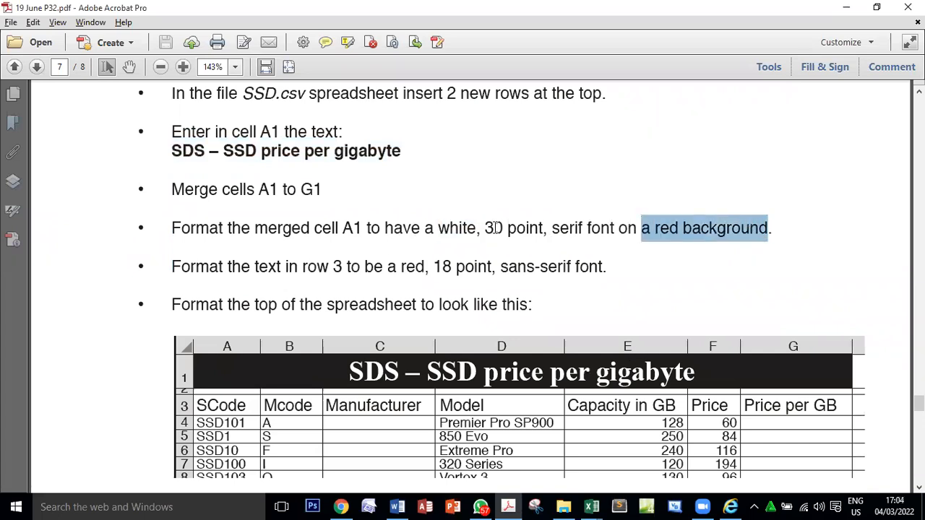
{"action": "left_click_drag", "start_coordinate": [485, 228], "coordinate": [543, 230]}
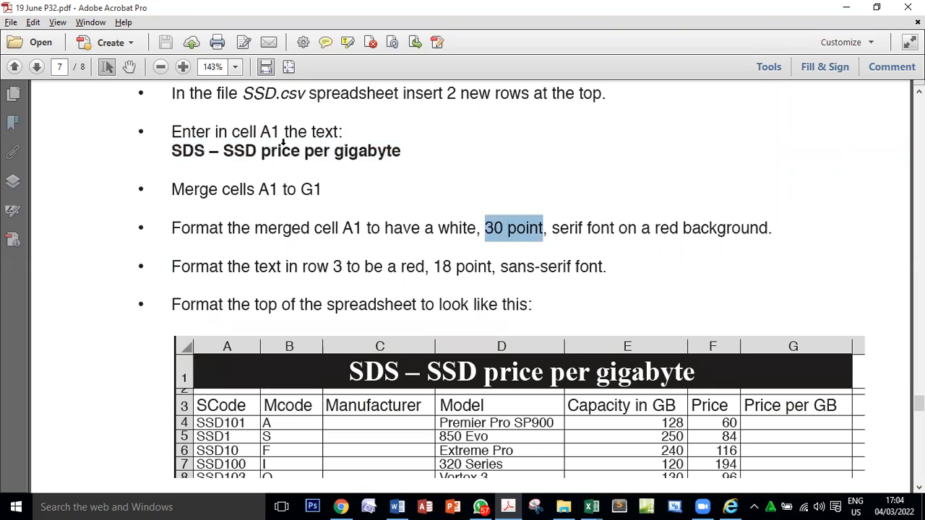
{"action": "key", "text": "alt+Tab"}
{"action": "left_click", "coordinate": [208, 56]}
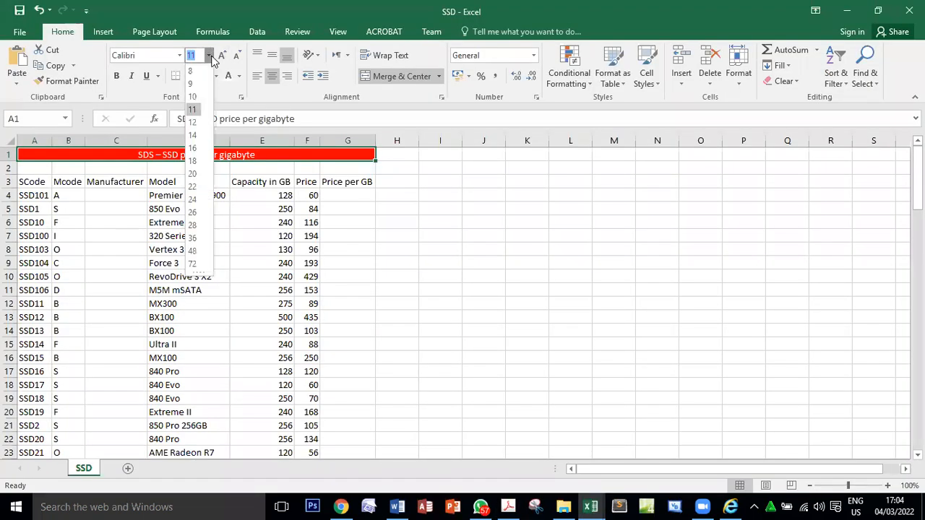
{"action": "type", "text": "3"}
{"action": "key", "text": "Return"}
{"action": "key", "text": "alt+Tab"}
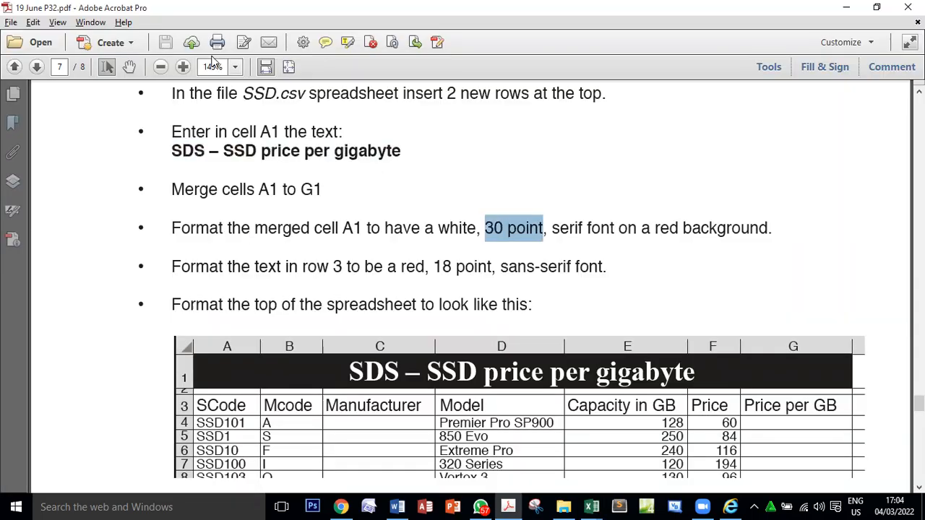
{"action": "key", "text": "alt+Tab"}
{"action": "key", "text": "alt+Tab"}
{"action": "key", "text": "alt+Tab"}
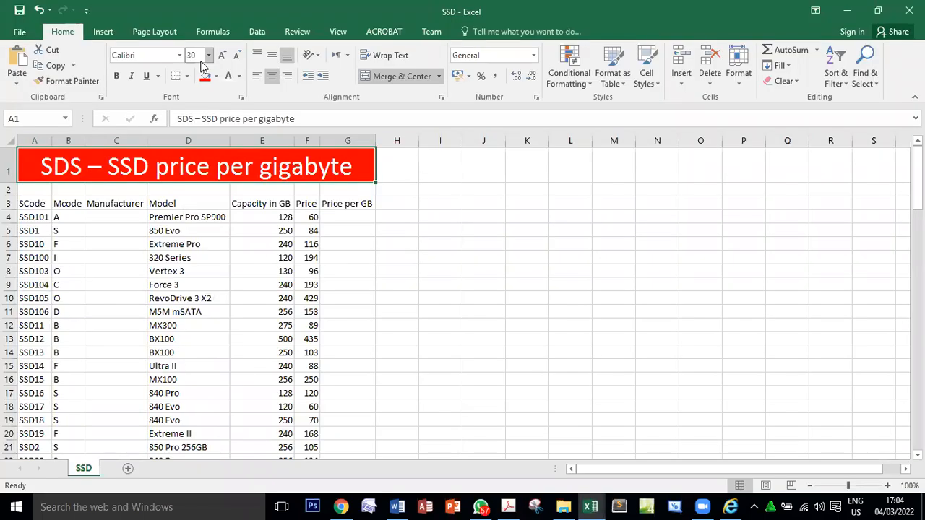
- Change the font of the title in merged cell A1 to the serif font Times New Roman
{"action": "left_click", "coordinate": [180, 56]}
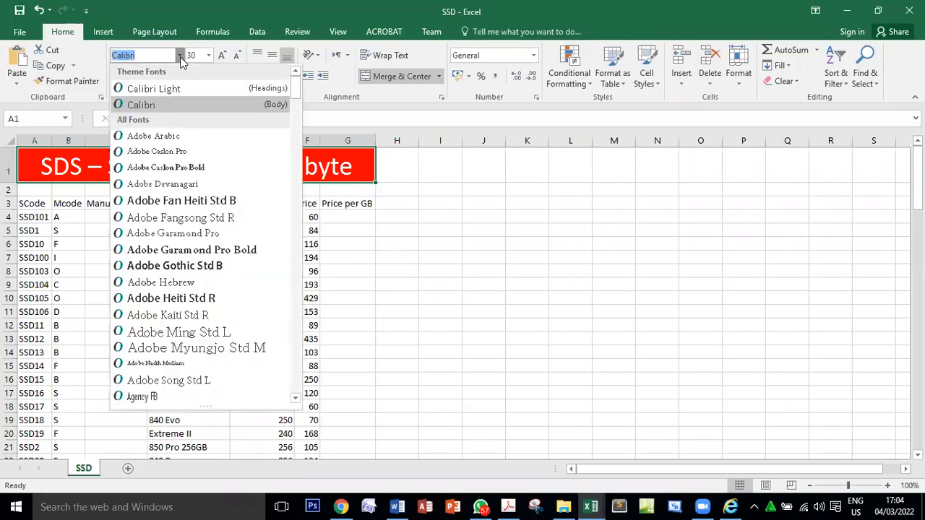
{"action": "type", "text": "Y"}
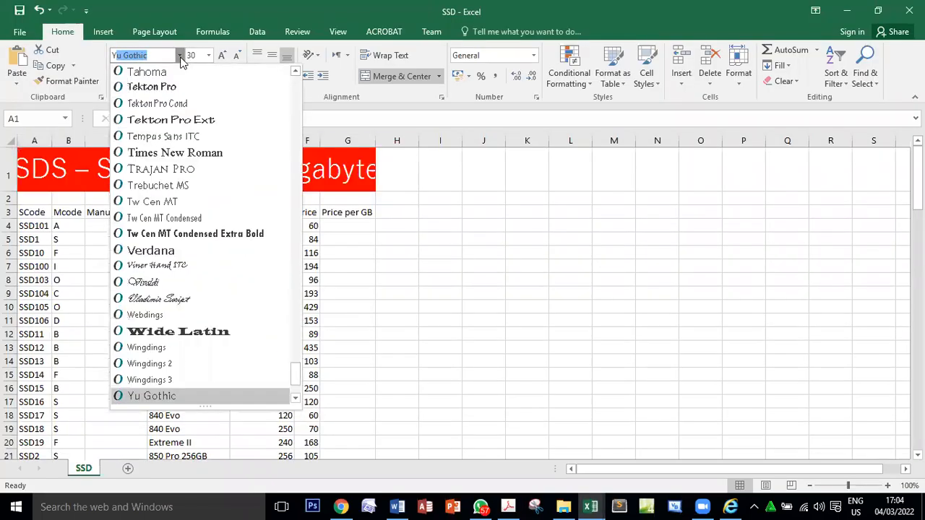
{"action": "type", "text": "To"}
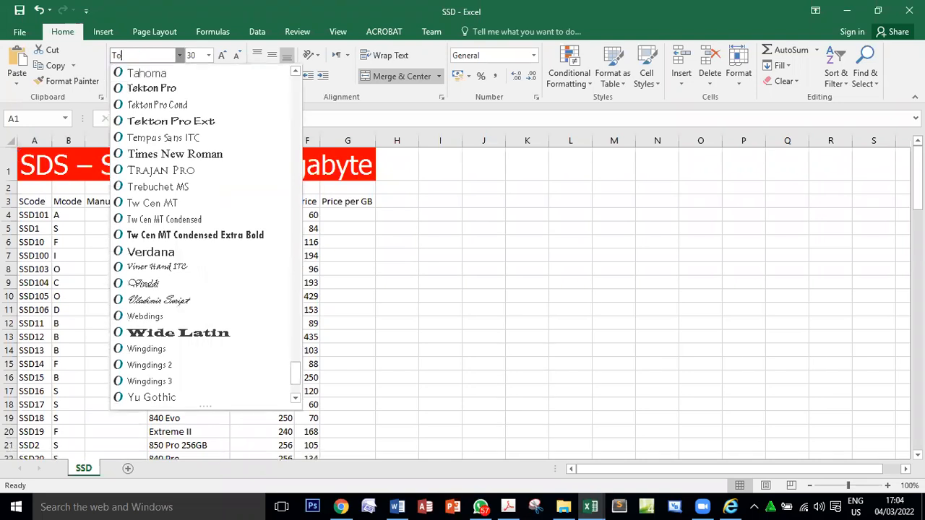
{"action": "type", "text": "imes New Roma"}
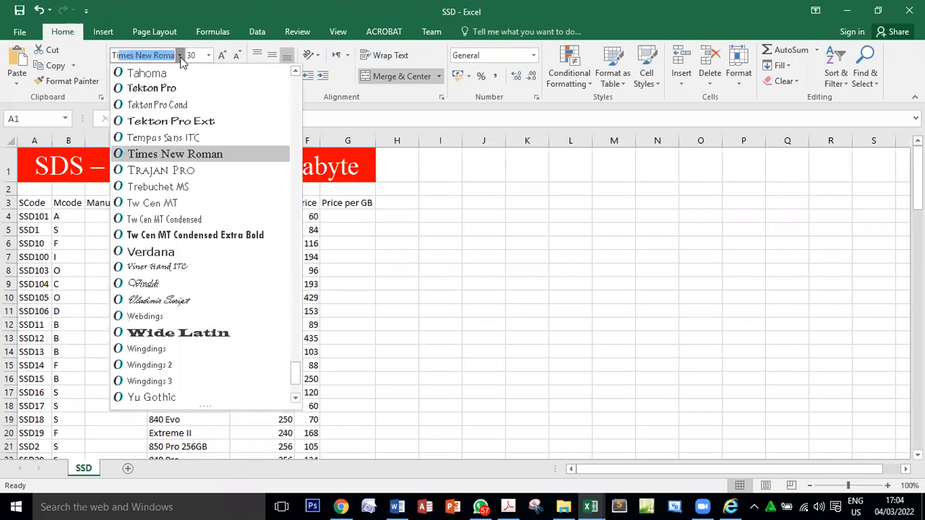
{"action": "key", "text": "Return"}
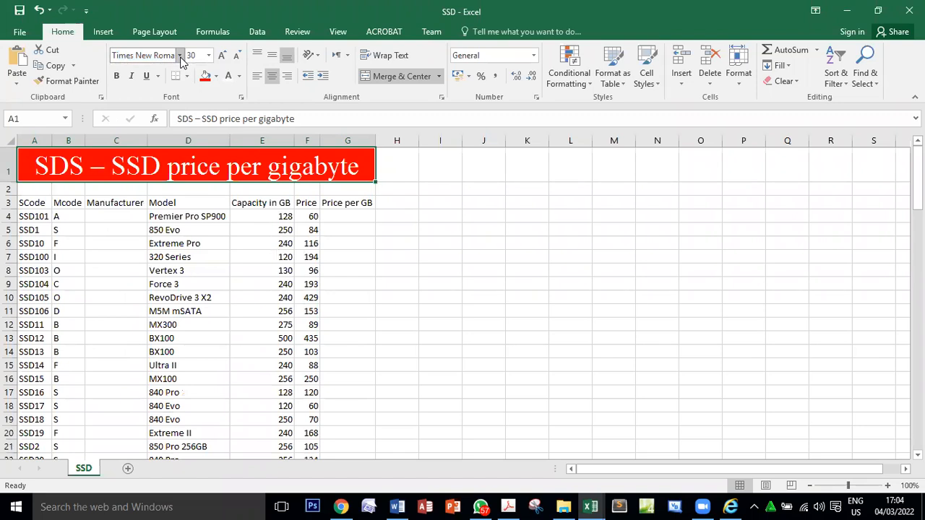
- Check the sample layout in the exam PDF and reduce the height of row 2 in the SSD sheet to match
{"action": "key", "text": "alt+Tab"}
{"action": "scroll", "coordinate": [211, 295], "scroll_direction": "down", "scroll_amount": 3}
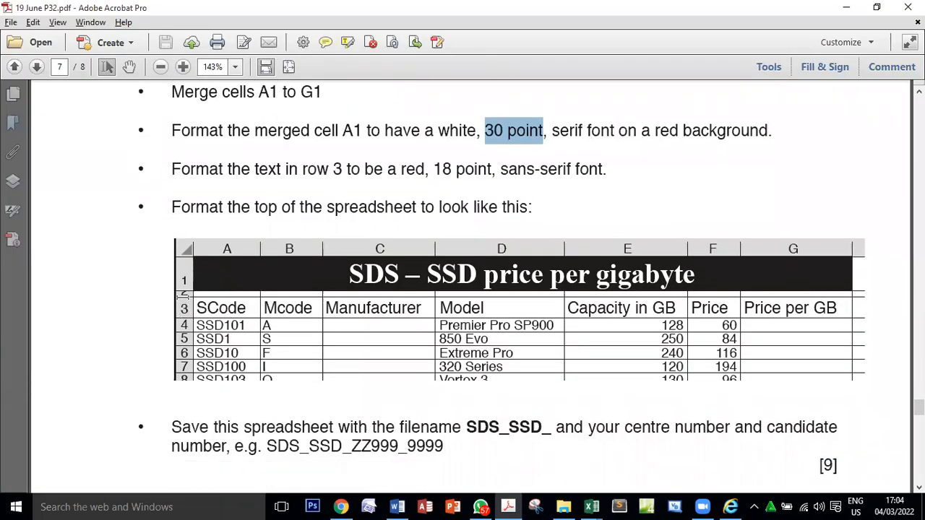
{"action": "left_click", "coordinate": [183, 296]}
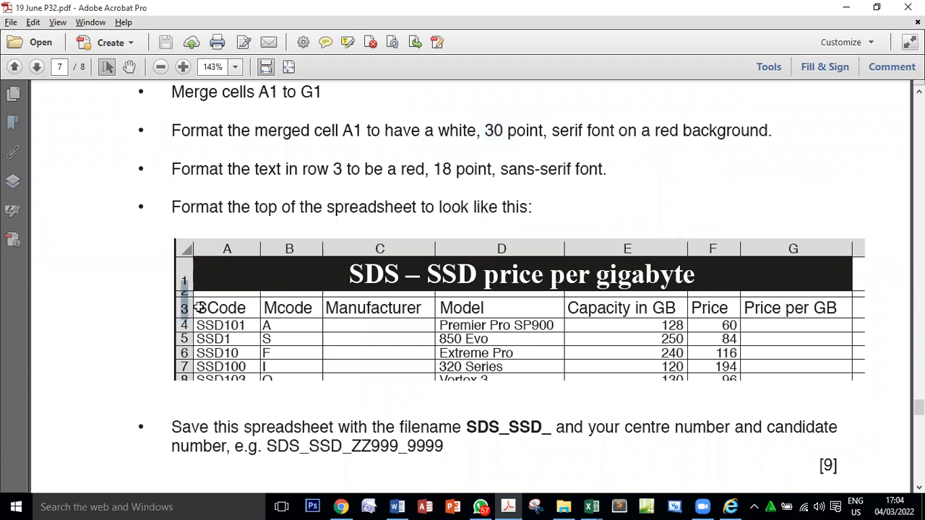
{"action": "key", "text": "alt+Tab"}
{"action": "left_click_drag", "start_coordinate": [9, 195], "coordinate": [9, 192]}
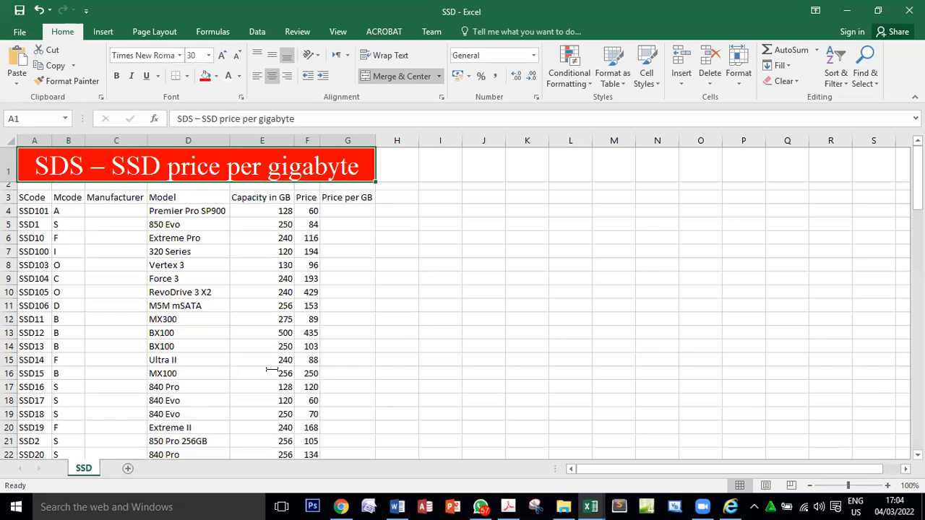
- Check the row 3 instruction in the exam PDF and color the headings in A3:G3 of the SSD sheet red
{"action": "key", "text": "alt+Tab"}
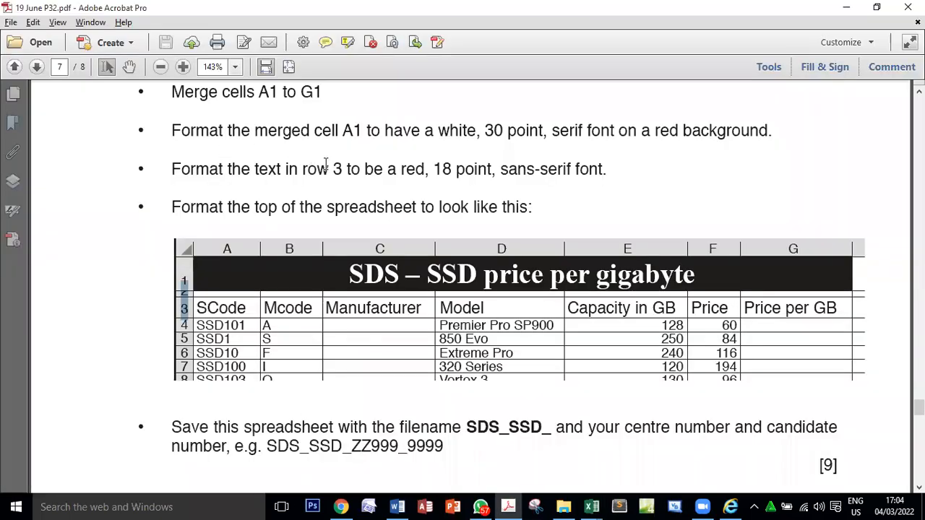
{"action": "left_click_drag", "start_coordinate": [334, 168], "coordinate": [425, 168]}
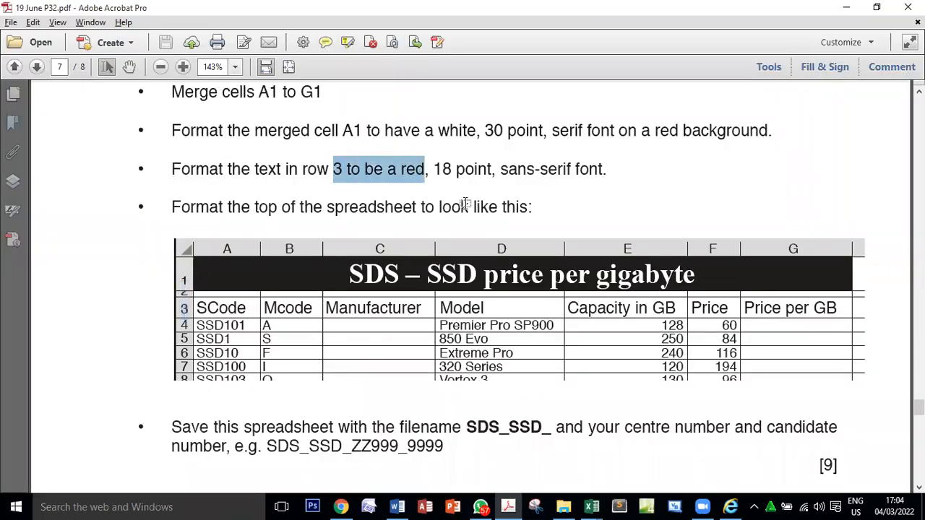
{"action": "key", "text": "alt+Tab"}
{"action": "left_click_drag", "start_coordinate": [32, 198], "coordinate": [347, 197]}
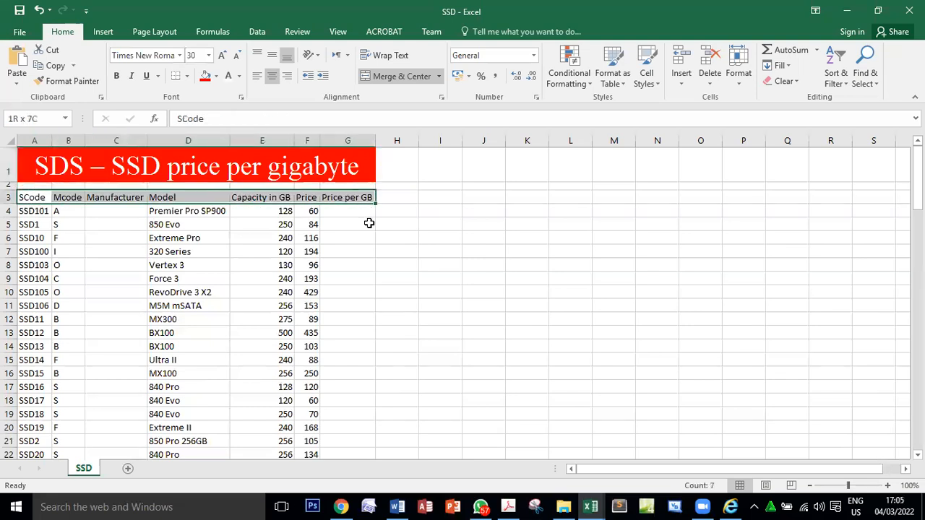
{"action": "left_click", "coordinate": [239, 75]}
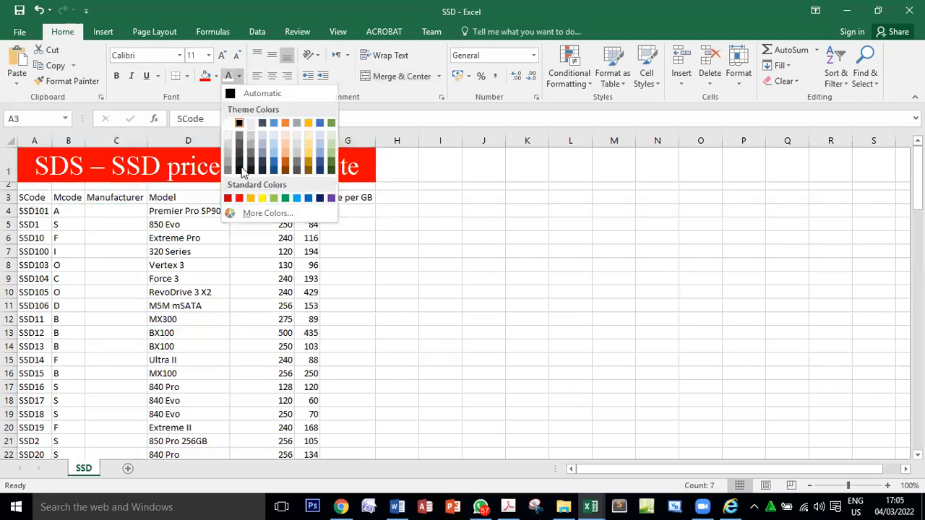
{"action": "left_click", "coordinate": [242, 199]}
{"action": "key", "text": "alt+Tab"}
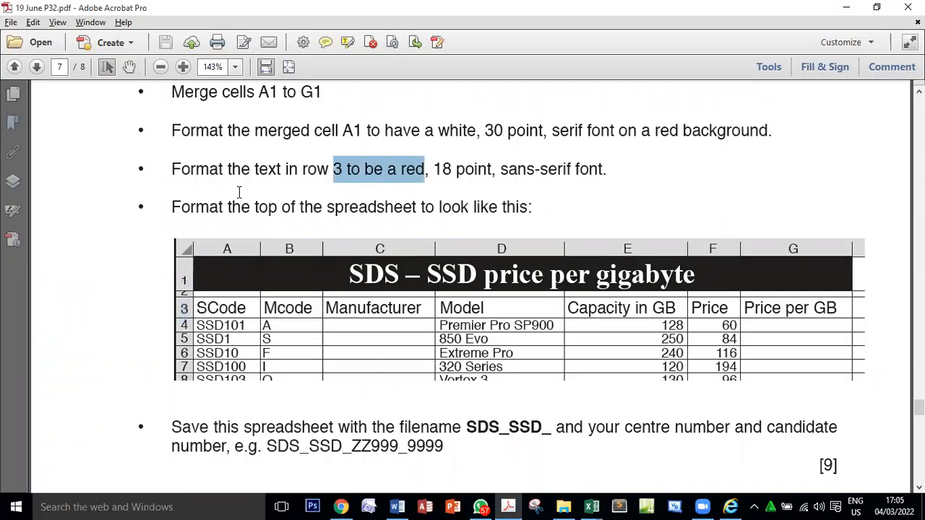
{"action": "key", "text": "alt+Tab"}
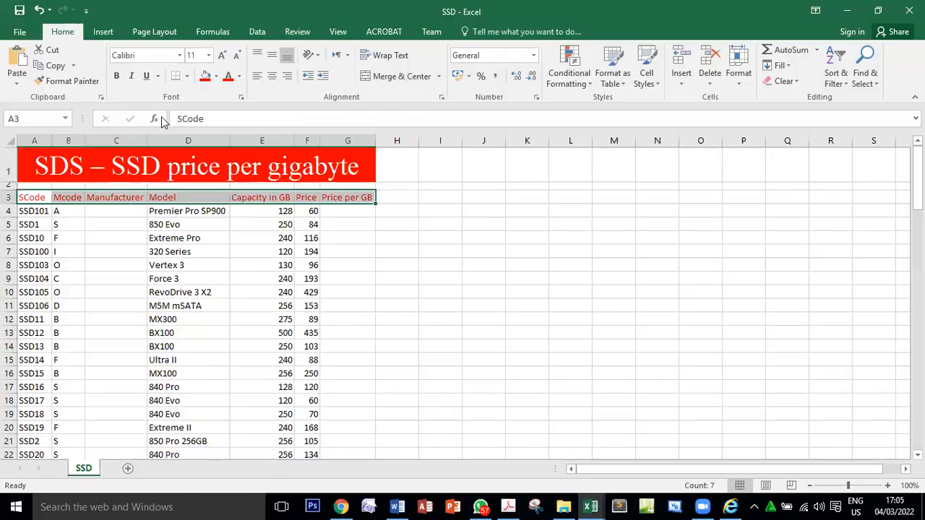
- Format the headings in A3:G3 as 18 point text in the sans-serif font Arial
{"action": "left_click", "coordinate": [208, 55]}
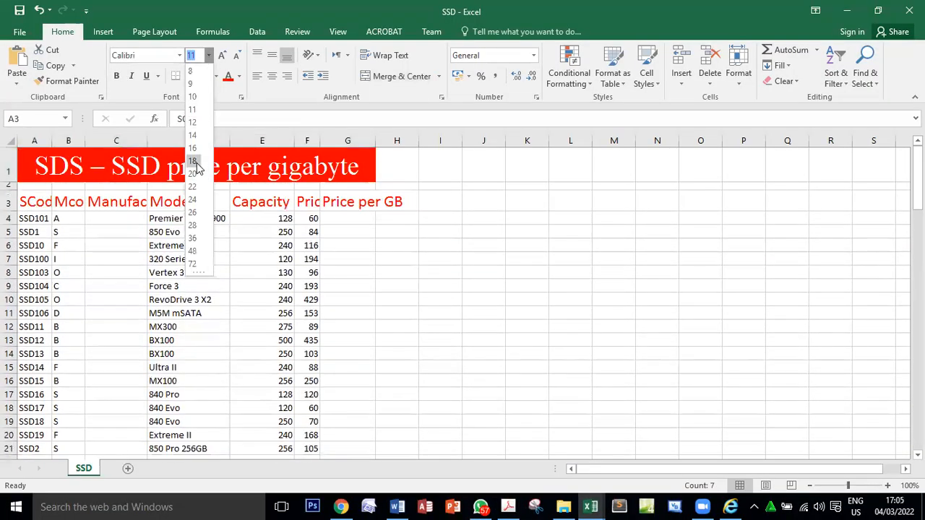
{"action": "left_click", "coordinate": [192, 161]}
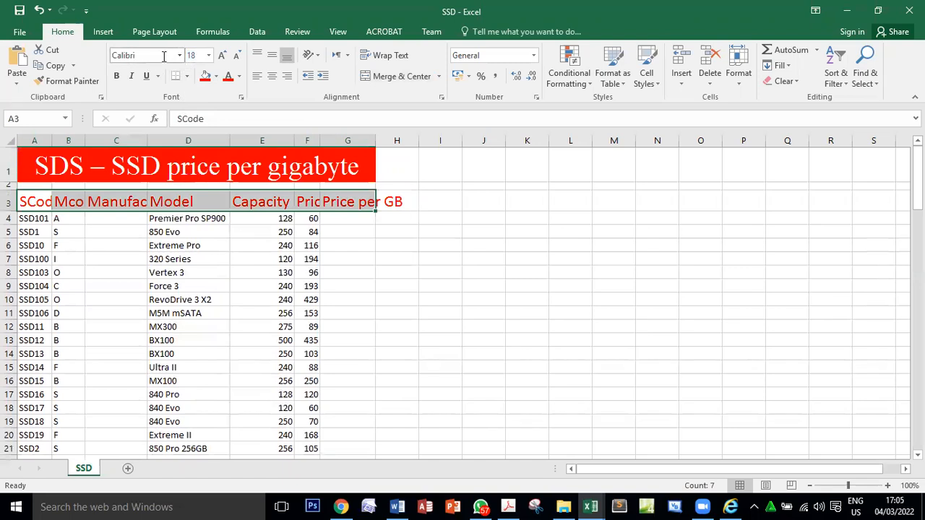
{"action": "left_click", "coordinate": [179, 55]}
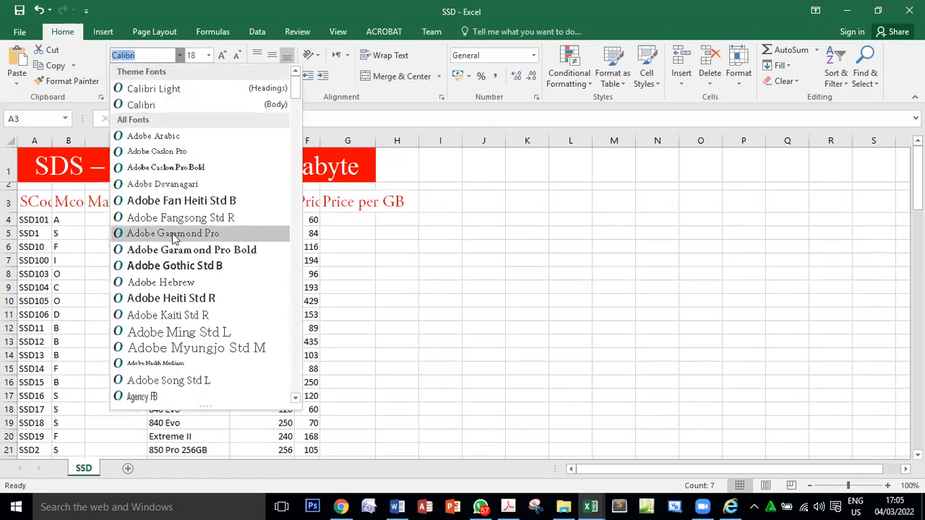
{"action": "scroll", "coordinate": [172, 238], "scroll_direction": "down", "scroll_amount": 4}
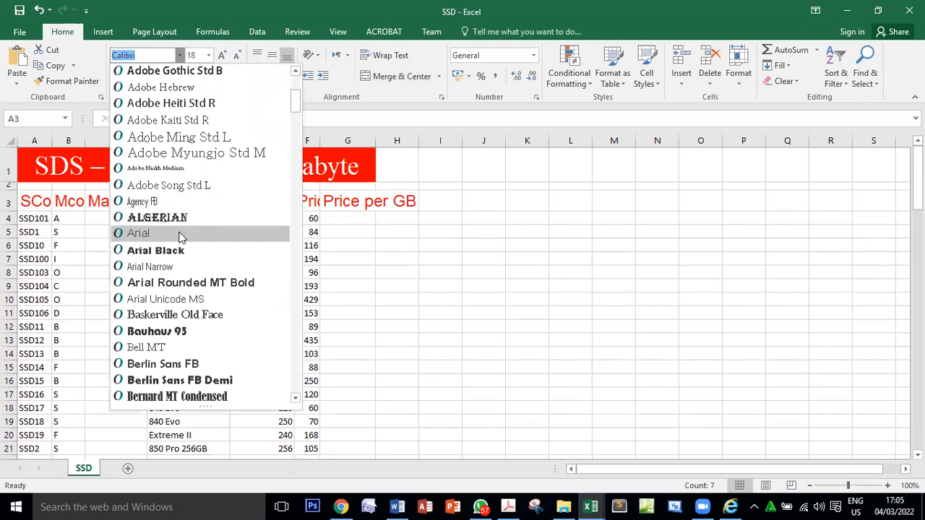
{"action": "left_click", "coordinate": [180, 235]}
- Check the sample layout in the exam PDF, then autofit all column widths and slightly reduce row 2's height in the SSD sheet
{"action": "key", "text": "alt+Tab"}
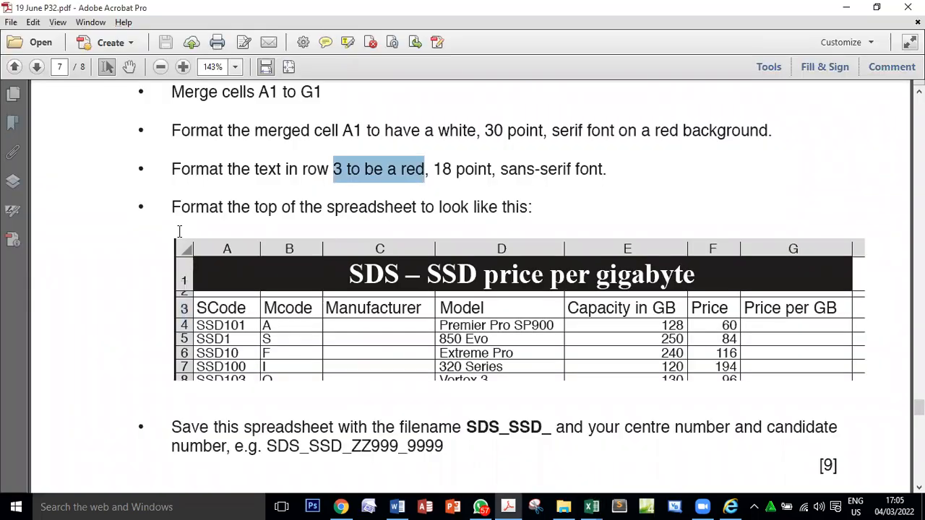
{"action": "key", "text": "alt+Tab"}
{"action": "key", "text": "alt+Tab"}
{"action": "key", "text": "alt+Tab"}
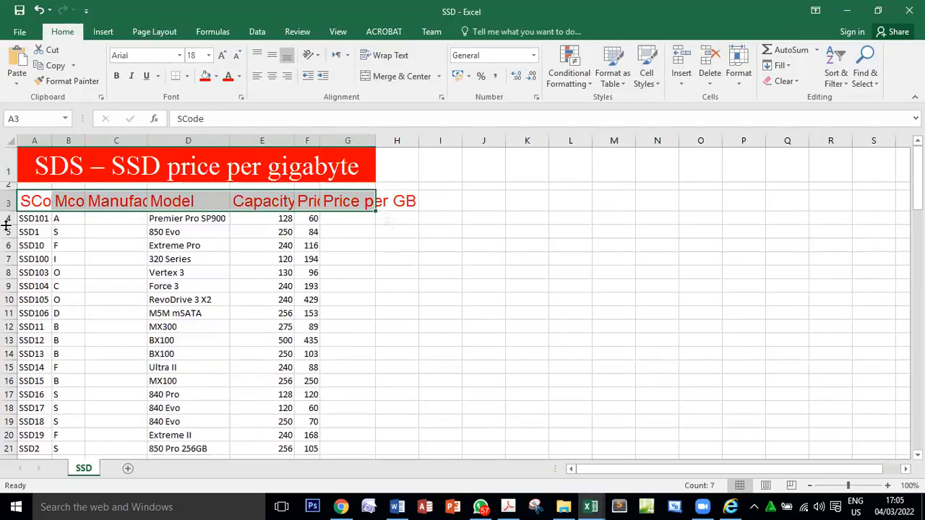
{"action": "left_click", "coordinate": [11, 138]}
{"action": "key", "text": "alt+h"}
{"action": "key", "text": "o"}
{"action": "key", "text": "i"}
{"action": "left_click", "coordinate": [457, 368]}
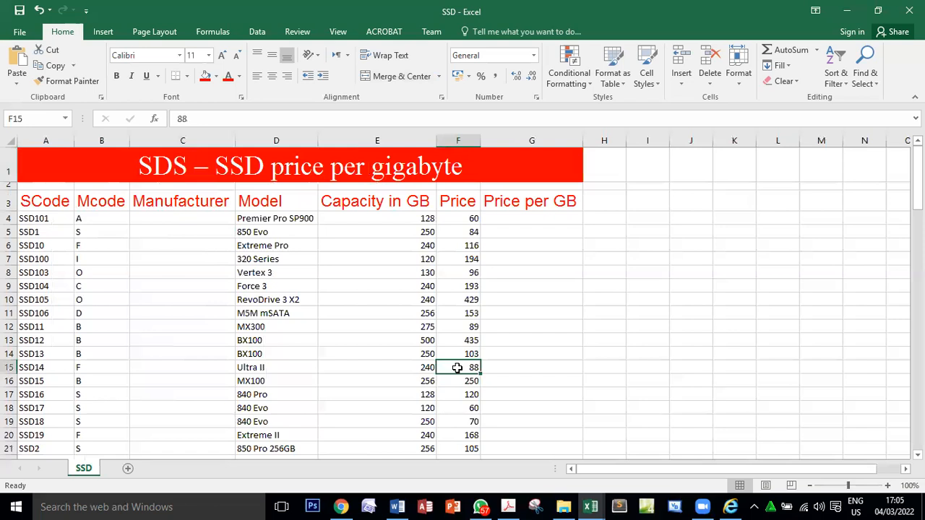
{"action": "left_click_drag", "start_coordinate": [14, 190], "coordinate": [14, 189]}
- Review the save instruction in the exam PDF and copy the example filename SDS_SSD_ZZ999_9999
{"action": "key", "text": "alt+Tab"}
{"action": "scroll", "coordinate": [316, 434], "scroll_direction": "down", "scroll_amount": 6}
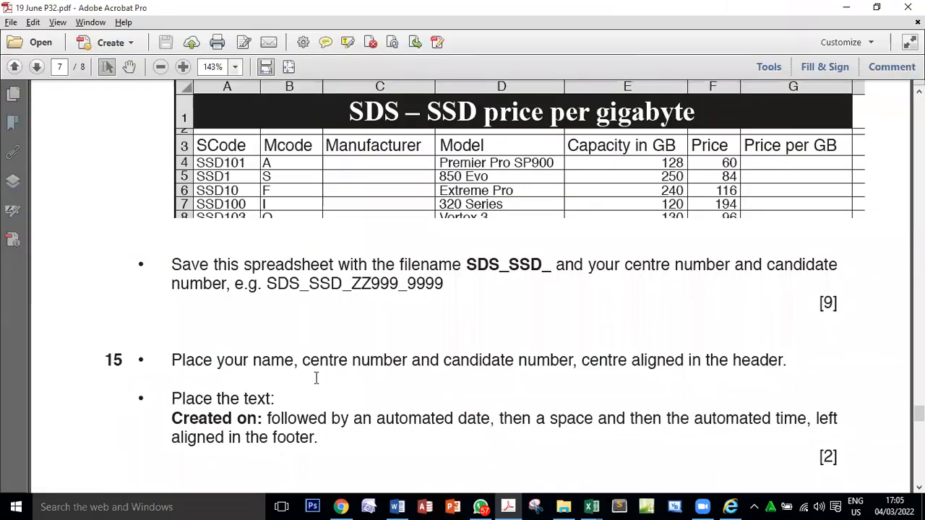
{"action": "scroll", "coordinate": [318, 387], "scroll_direction": "up", "scroll_amount": 2}
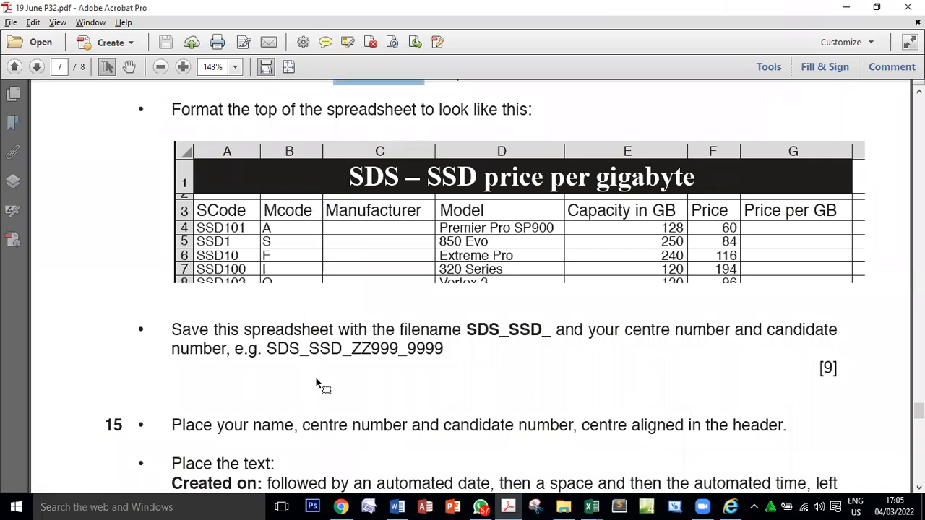
{"action": "double_click", "coordinate": [831, 367]}
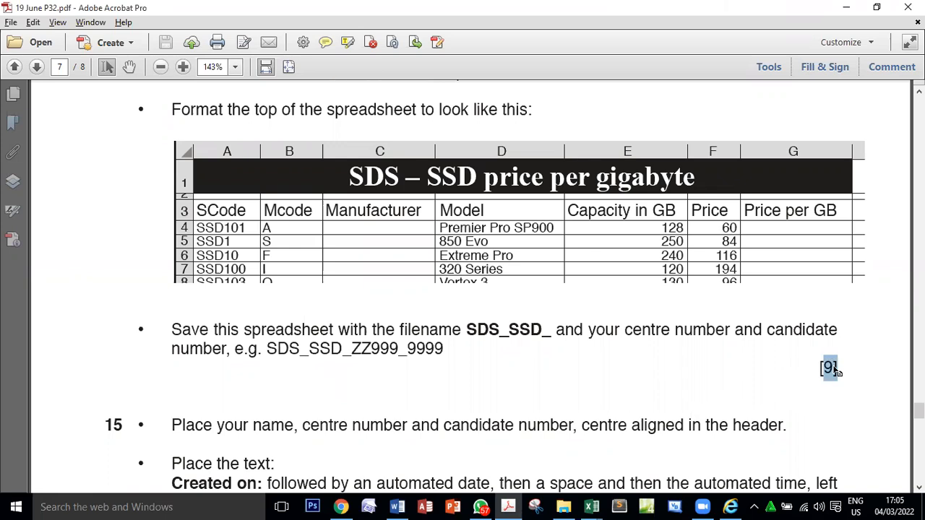
{"action": "scroll", "coordinate": [576, 365], "scroll_direction": "up", "scroll_amount": 3}
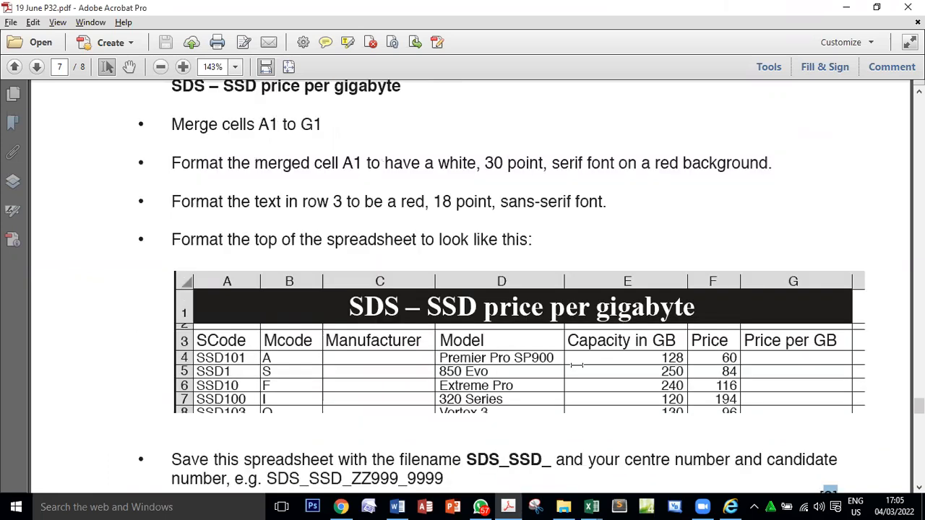
{"action": "scroll", "coordinate": [576, 365], "scroll_direction": "down", "scroll_amount": 4}
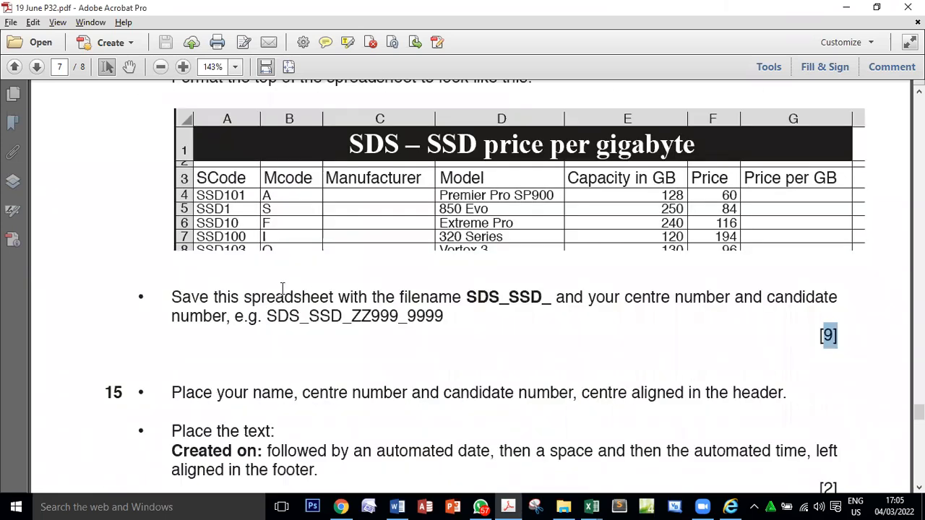
{"action": "double_click", "coordinate": [305, 298]}
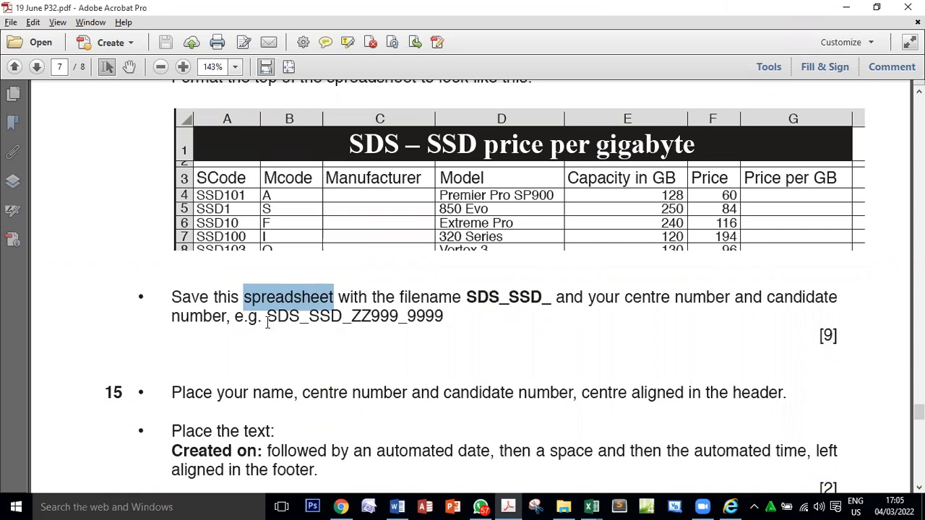
{"action": "left_click_drag", "start_coordinate": [267, 318], "coordinate": [431, 318]}
{"action": "right_click", "coordinate": [431, 318]}
{"action": "left_click", "coordinate": [444, 324]}
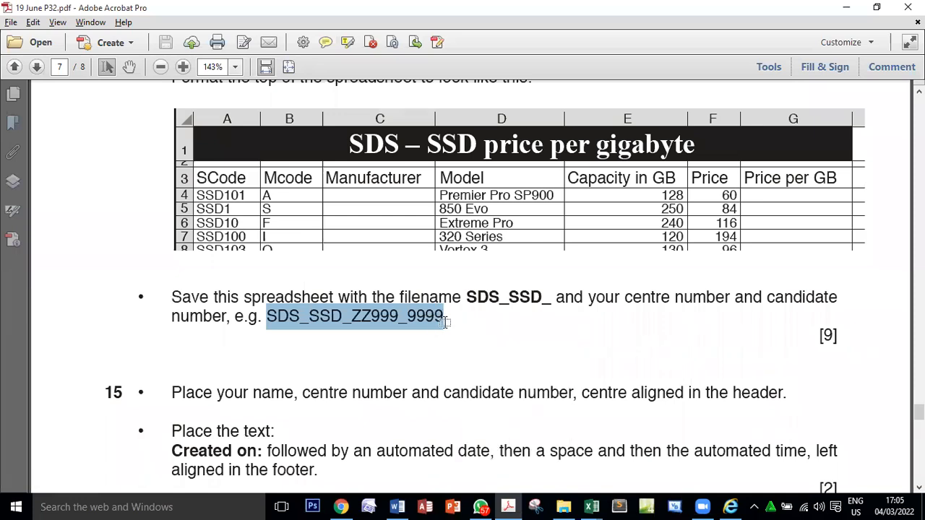
- Save the SSD spreadsheet from Excel as an Excel Workbook named SDS_SSD_ZZ999_9999 in the 19 June P32 folder
{"action": "key", "text": "alt+Tab"}
{"action": "left_click", "coordinate": [20, 31]}
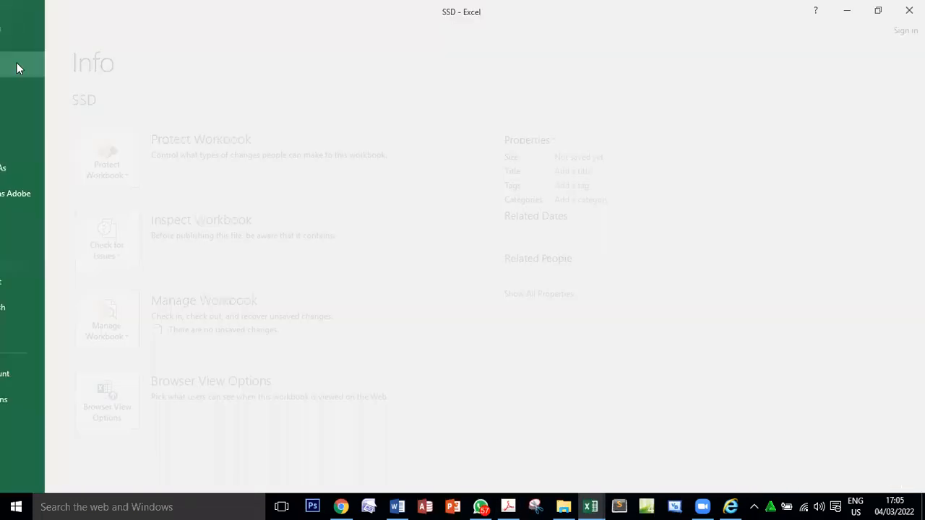
{"action": "left_click", "coordinate": [39, 171]}
{"action": "left_click", "coordinate": [367, 133]}
{"action": "left_click", "coordinate": [171, 251]}
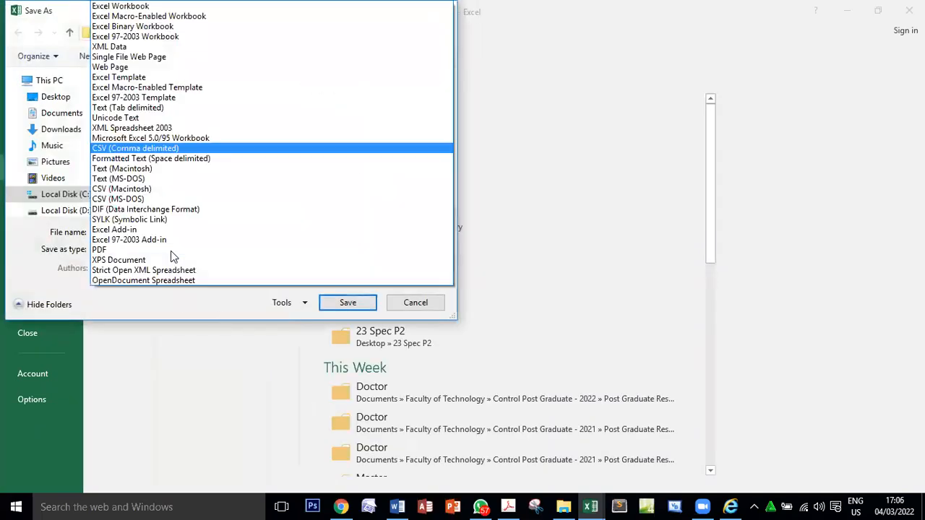
{"action": "left_click", "coordinate": [166, 6]}
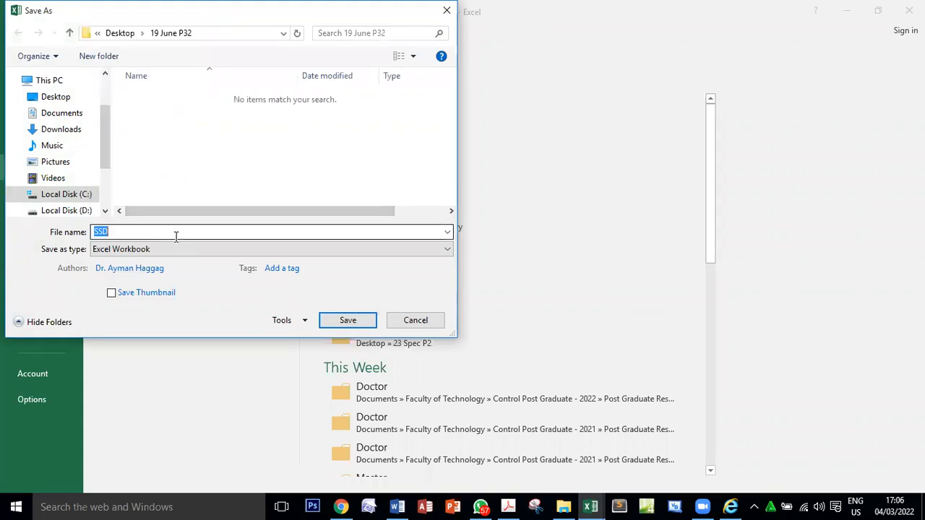
{"action": "key", "text": "ctrl+v"}
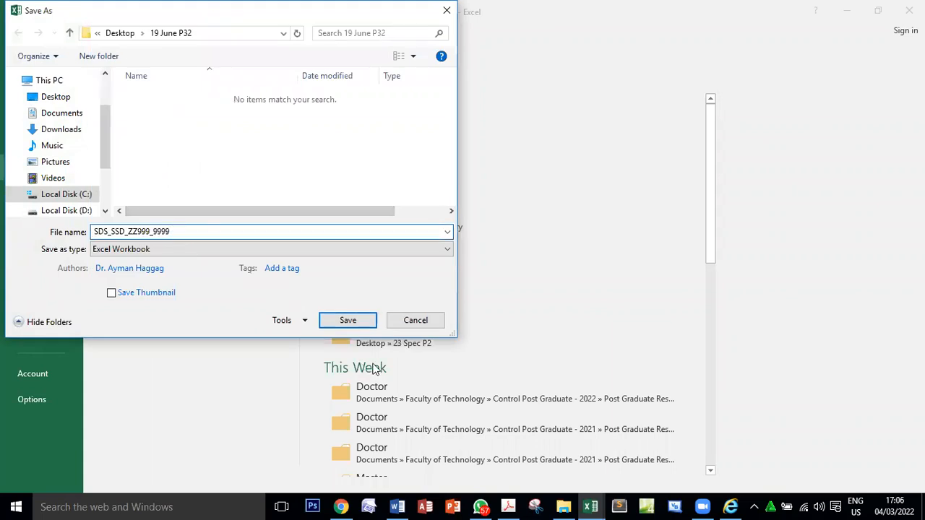
{"action": "left_click", "coordinate": [371, 325]}
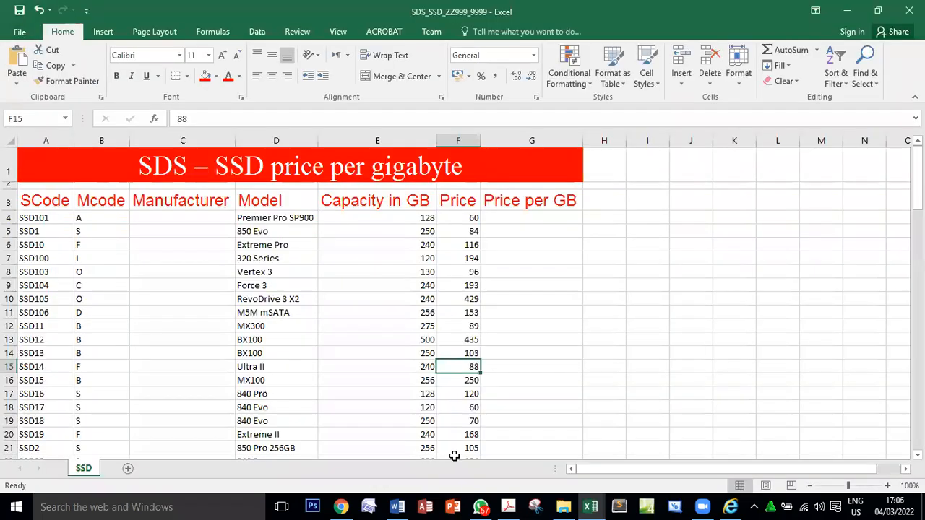
- Check the question 15 header instruction in the exam PDF and enter the candidate's name, centre number and candidate number in the sheet's centre header
{"action": "left_click", "coordinate": [508, 507]}
{"action": "scroll", "coordinate": [478, 325], "scroll_direction": "down", "scroll_amount": 3}
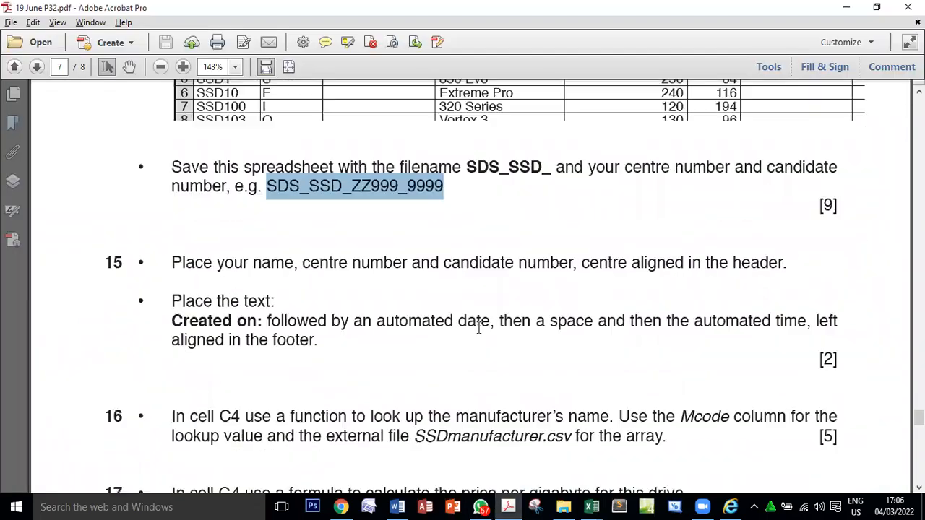
{"action": "scroll", "coordinate": [478, 326], "scroll_direction": "down", "scroll_amount": 2}
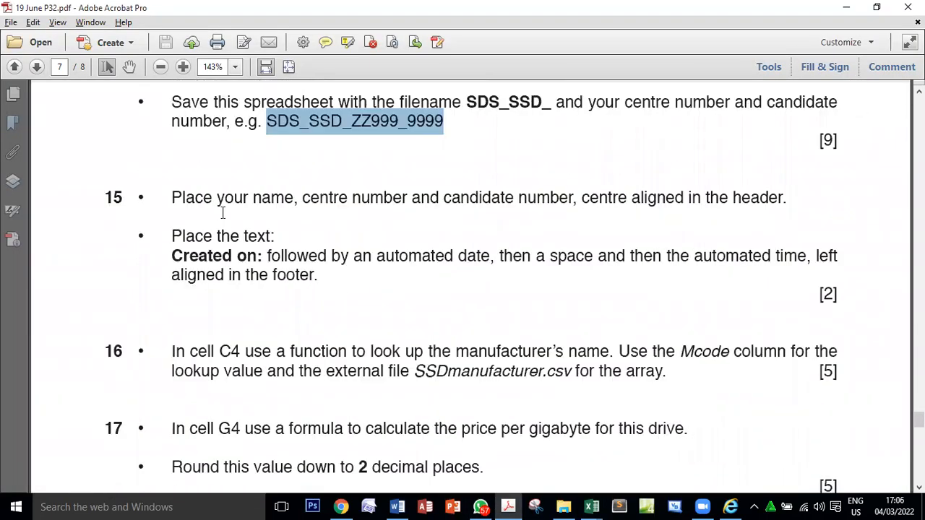
{"action": "scroll", "coordinate": [357, 204], "scroll_direction": "down", "scroll_amount": 1}
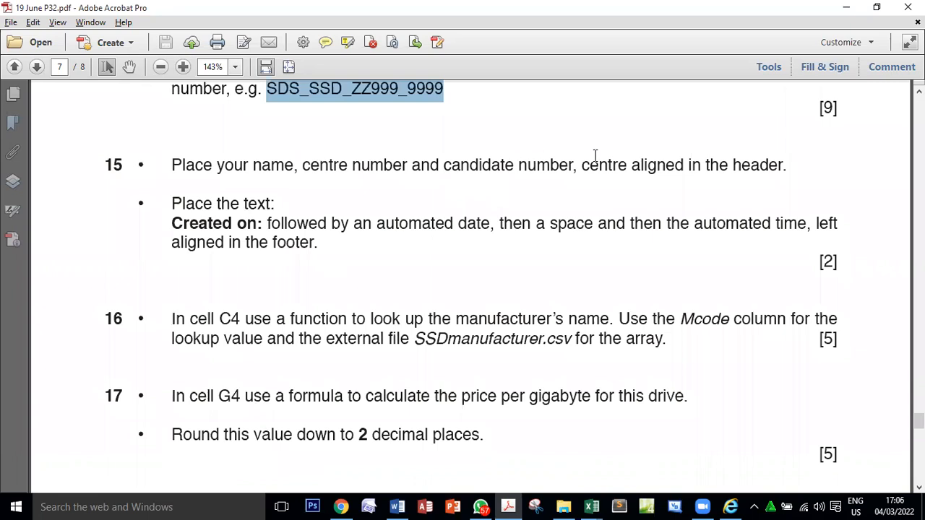
{"action": "left_click_drag", "start_coordinate": [583, 165], "coordinate": [784, 166]}
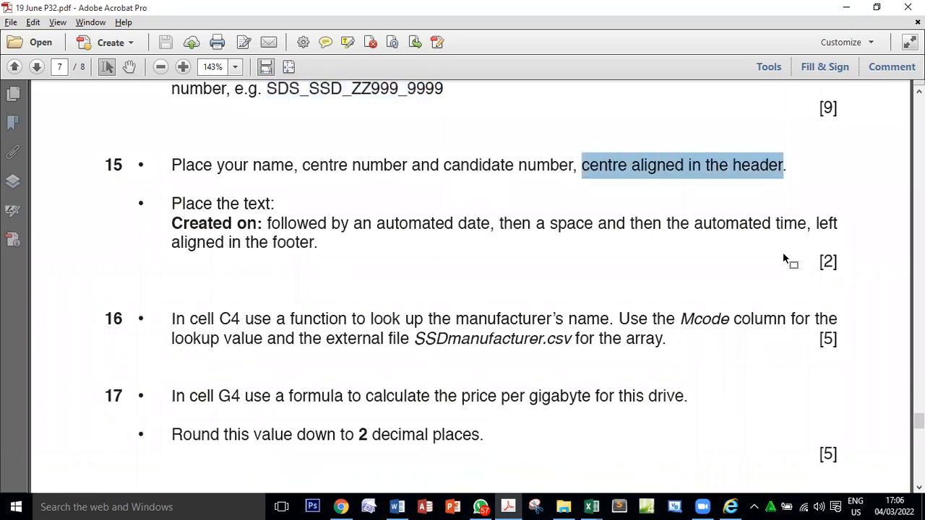
{"action": "key", "text": "alt+Tab"}
{"action": "left_click", "coordinate": [103, 32]}
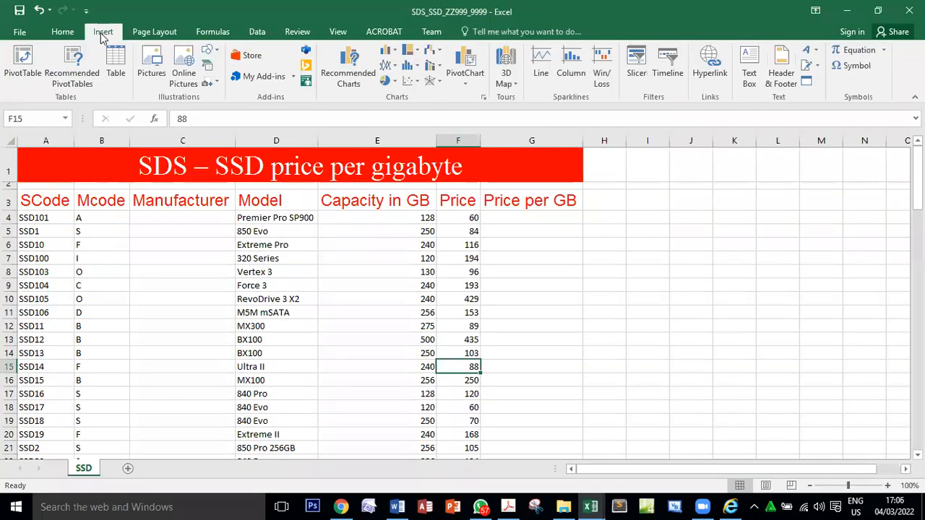
{"action": "left_click", "coordinate": [781, 76]}
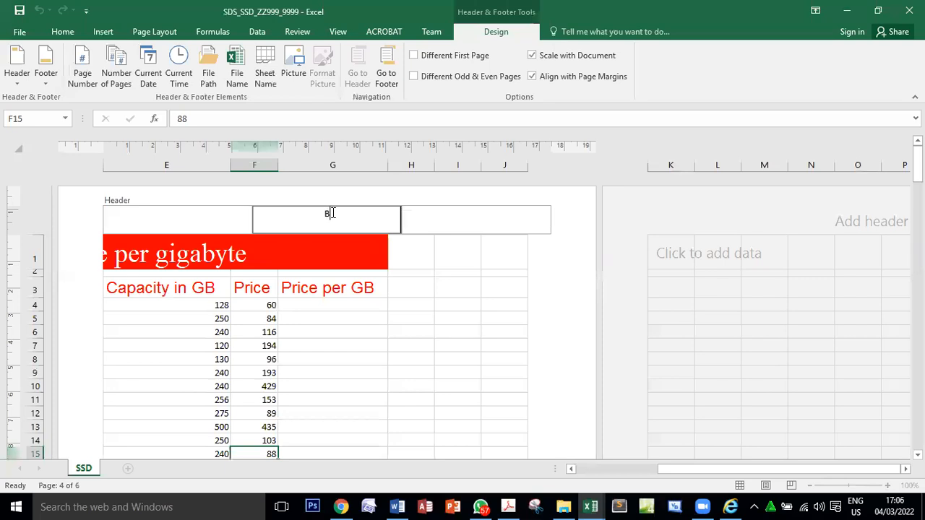
{"action": "type", "text": "Name"}
{"action": "key", "text": "BackSpace"}
{"action": "key", "text": "BackSpace"}
{"action": "type", "text": "me Name EG007 0001"}
- Copy the text "Created on:" from question 15 of the exam PDF and paste it into the left section of the Excel footer
{"action": "key", "text": "alt+Tab"}
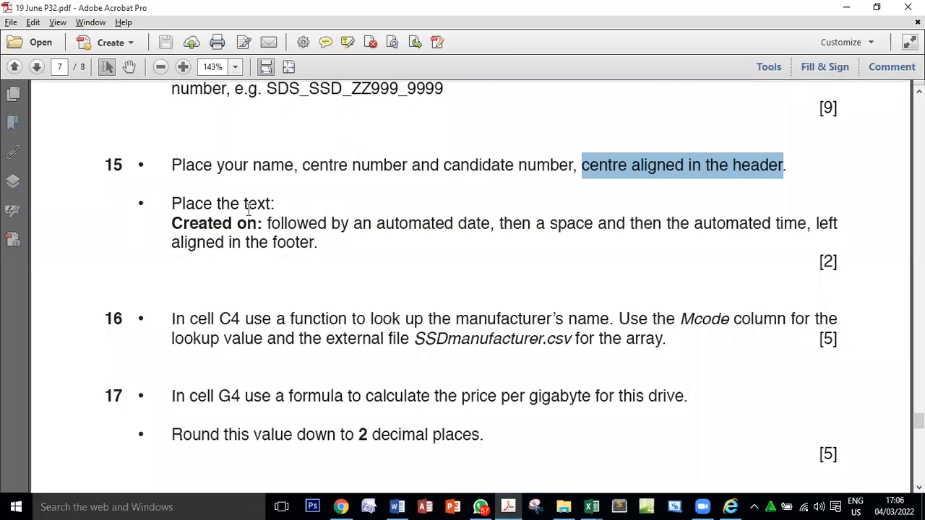
{"action": "left_click_drag", "start_coordinate": [181, 225], "coordinate": [264, 227]}
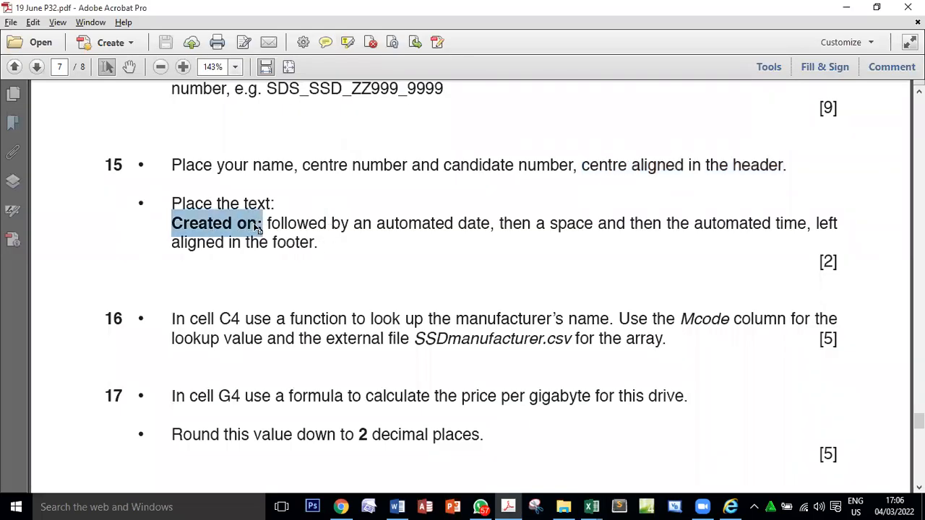
{"action": "right_click", "coordinate": [263, 228]}
{"action": "left_click", "coordinate": [273, 233]}
{"action": "key", "text": "alt+Tab"}
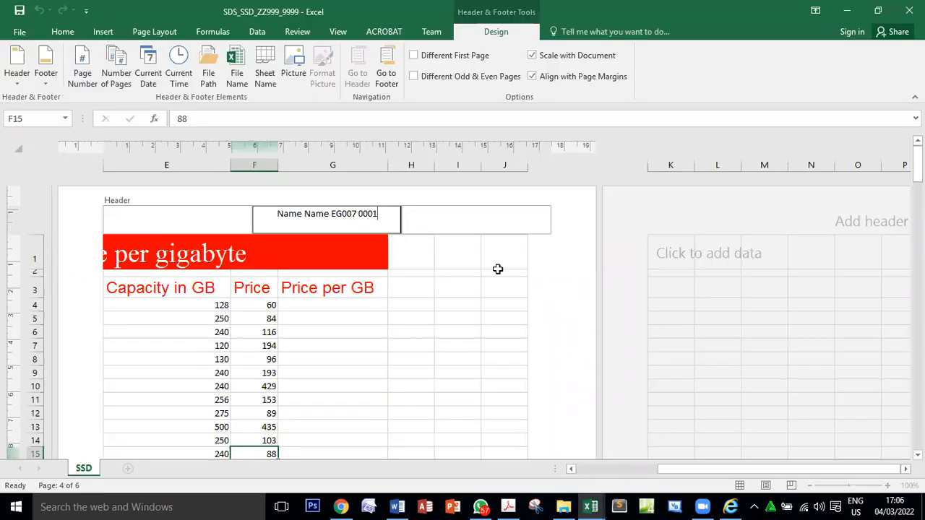
{"action": "left_click", "coordinate": [393, 70]}
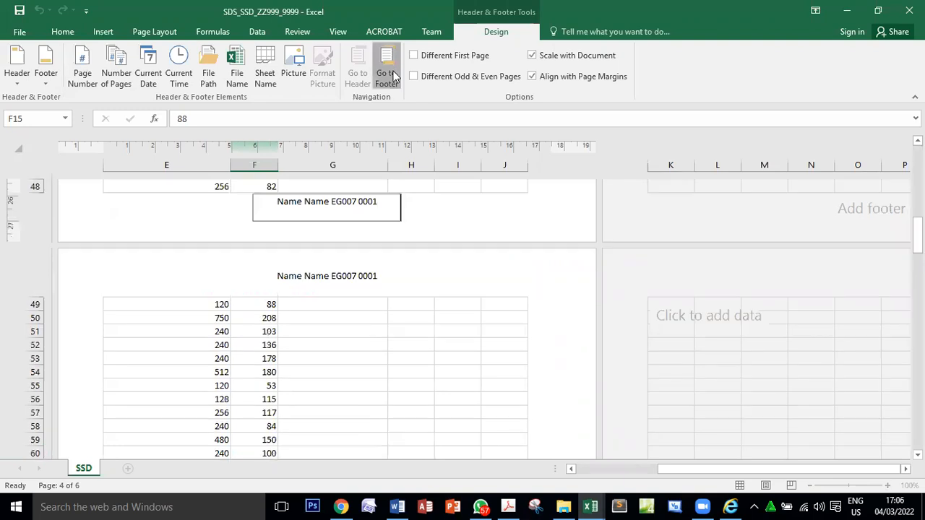
{"action": "left_click", "coordinate": [161, 207]}
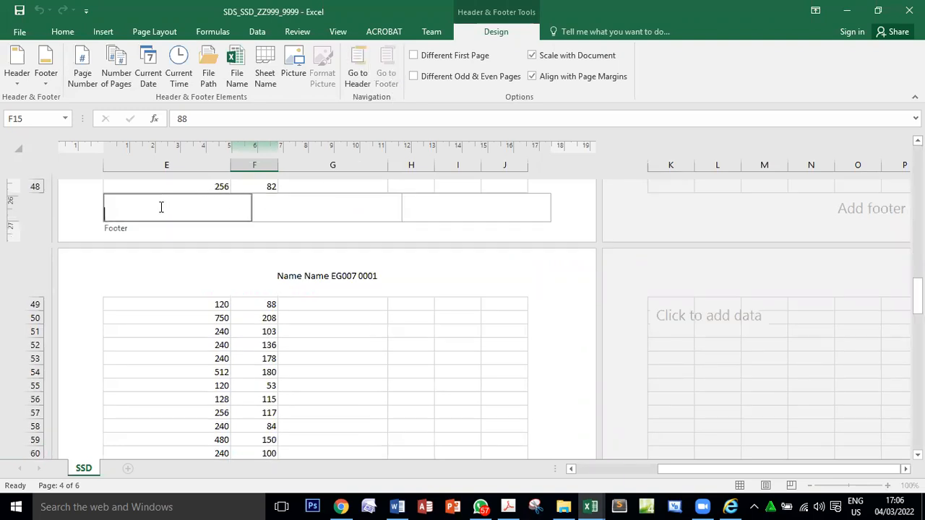
{"action": "key", "text": "ctrl+v"}
- Check the date requirement in the exam PDF and insert a space and the automated date after "Created on:" in the left footer
{"action": "key", "text": "alt+Tab"}
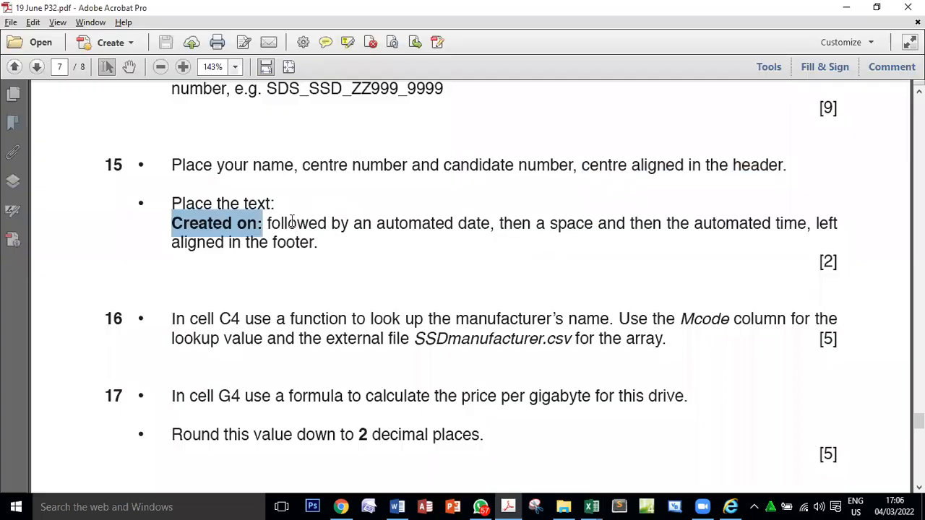
{"action": "left_click_drag", "start_coordinate": [378, 223], "coordinate": [474, 226]}
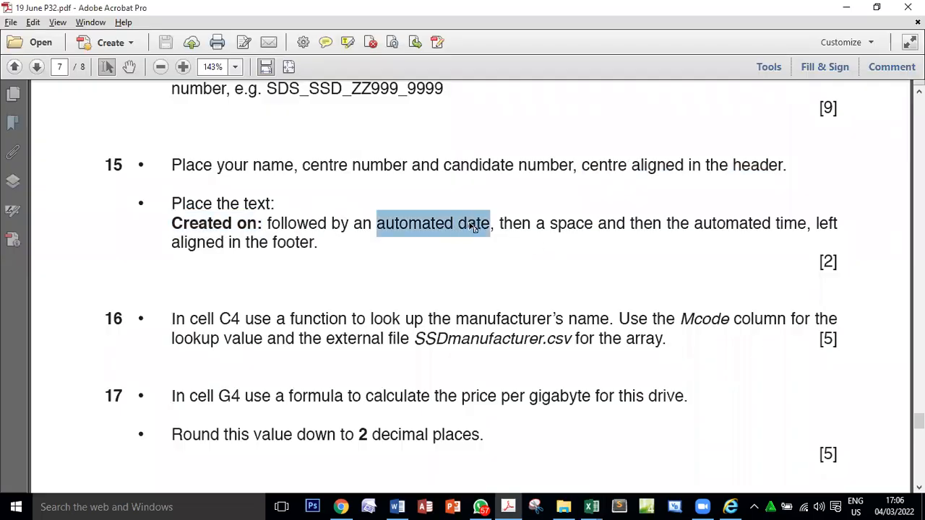
{"action": "key", "text": "alt+Tab"}
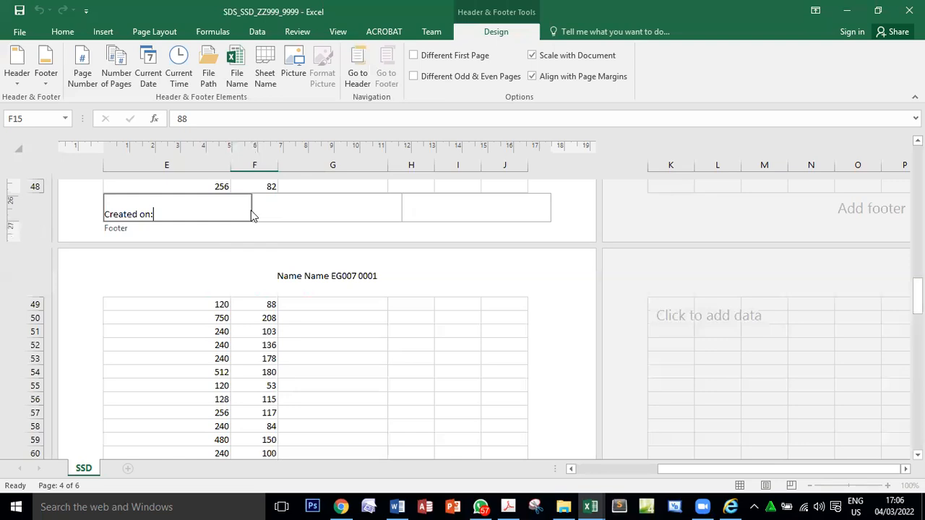
{"action": "left_click", "coordinate": [149, 72]}
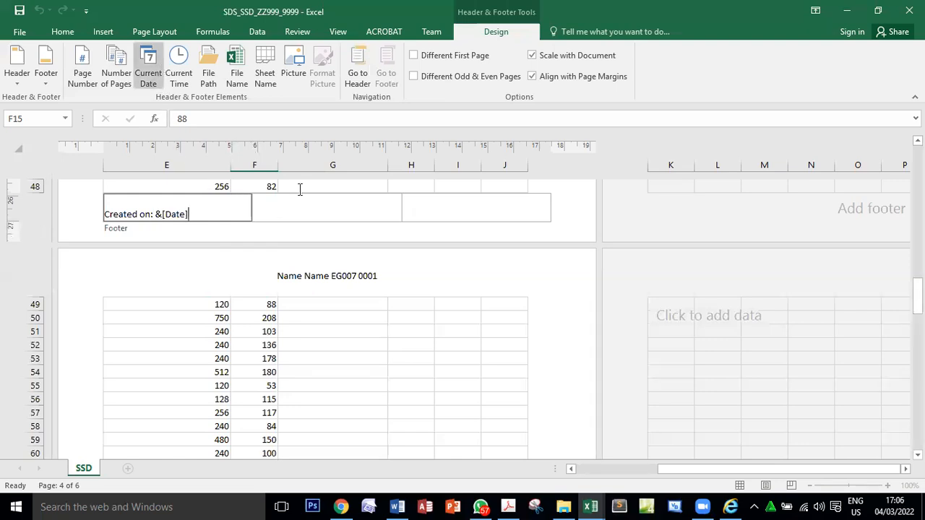
- Check the time requirement of question 15 in the exam PDF and insert a space and the automated time after the date in the left footer
{"action": "key", "text": "alt+Tab"}
{"action": "left_click_drag", "start_coordinate": [712, 225], "coordinate": [761, 224]}
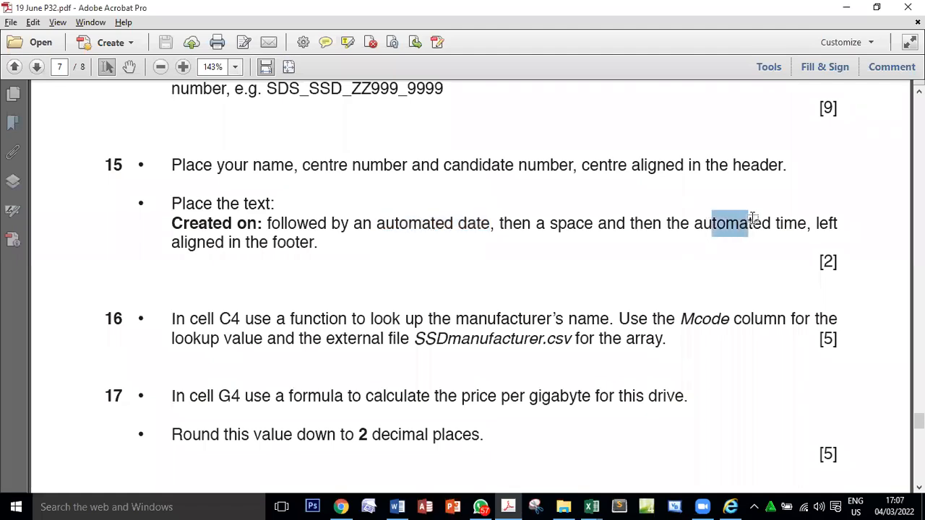
{"action": "key", "text": "alt+Tab"}
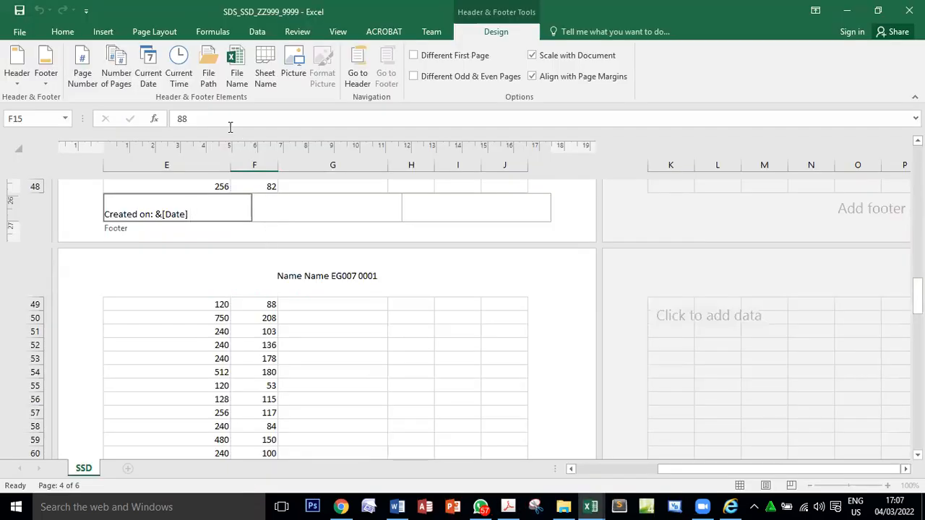
{"action": "left_click", "coordinate": [186, 78]}
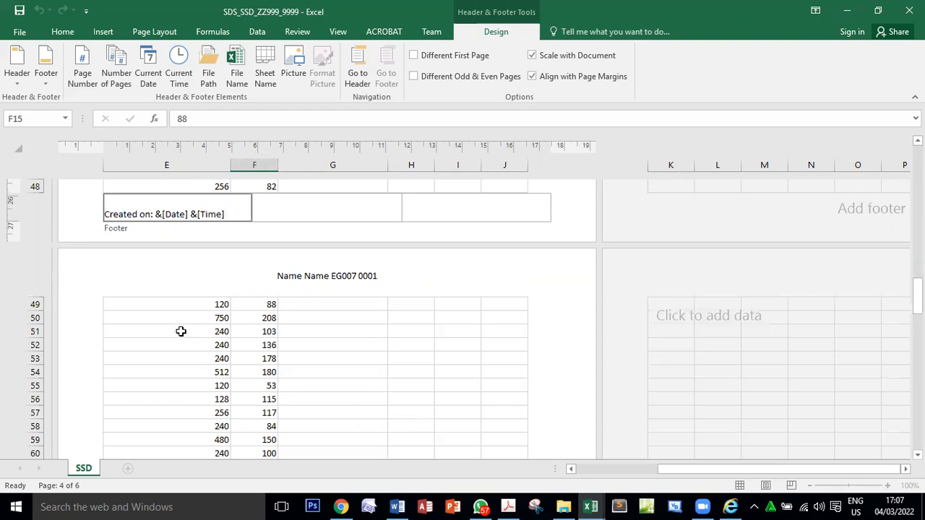
{"action": "left_click", "coordinate": [409, 331]}
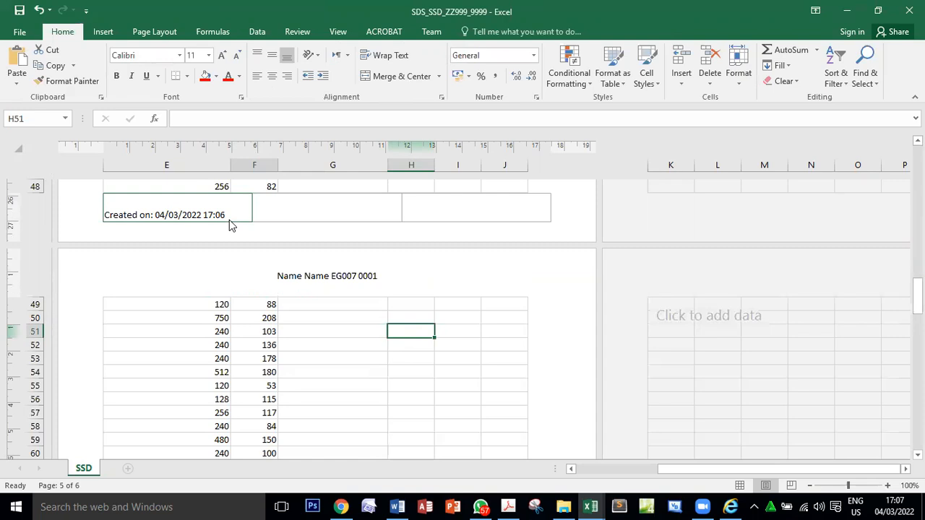
{"action": "key", "text": "alt+Tab"}
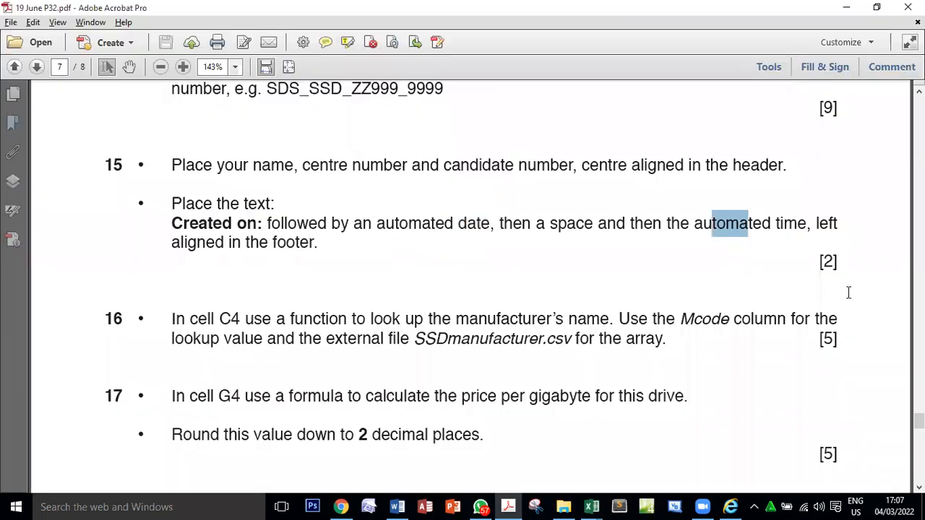
{"action": "left_click_drag", "start_coordinate": [836, 263], "coordinate": [825, 263]}
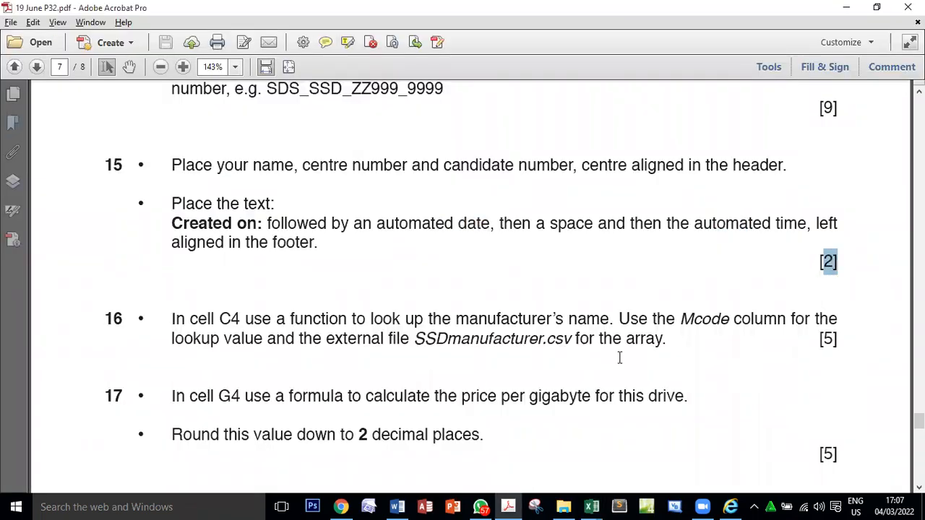
- Switch the SSD worksheet in Excel back to Normal view and return to the start of the data
{"action": "key", "text": "alt+Tab"}
{"action": "left_click", "coordinate": [420, 371]}
{"action": "left_click", "coordinate": [344, 327]}
{"action": "left_click", "coordinate": [344, 388]}
{"action": "left_click", "coordinate": [416, 348]}
{"action": "left_click", "coordinate": [342, 339]}
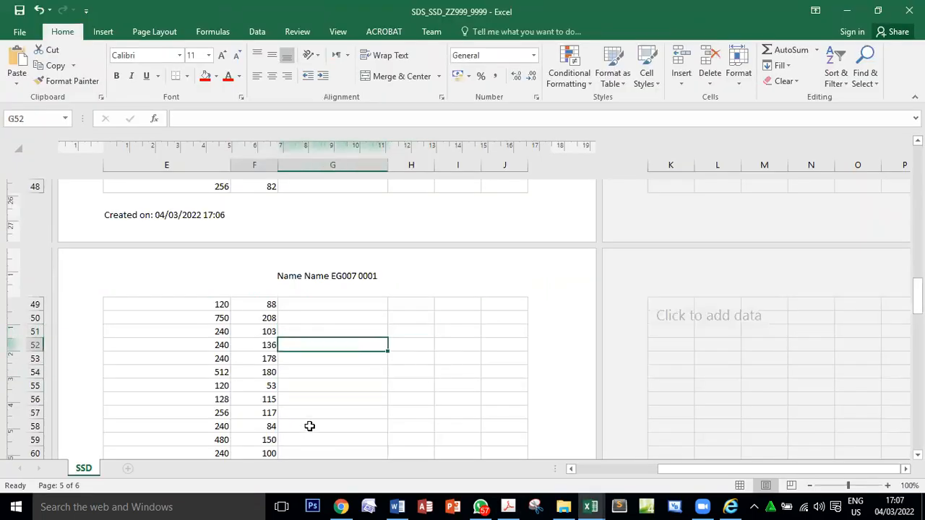
{"action": "left_click", "coordinate": [337, 31]}
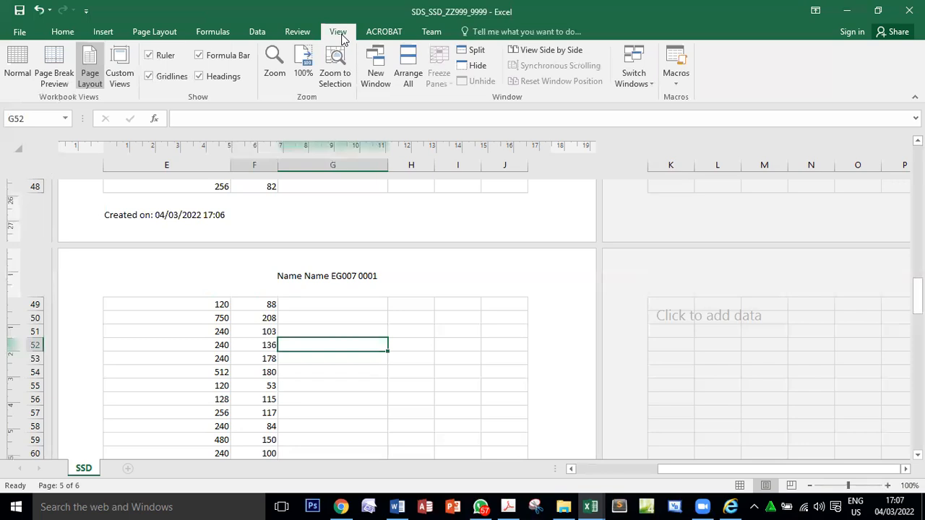
{"action": "left_click", "coordinate": [18, 68]}
{"action": "scroll", "coordinate": [325, 311], "scroll_direction": "up", "scroll_amount": 13}
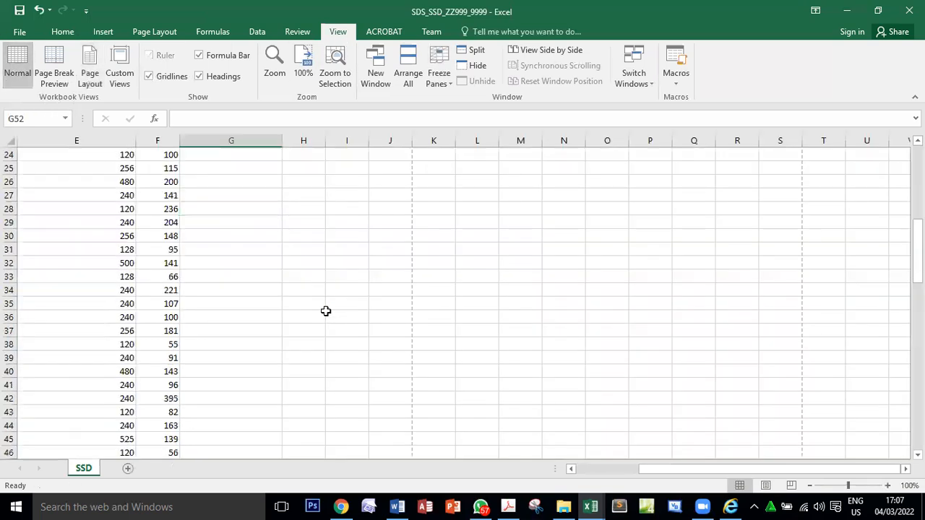
{"action": "left_click_drag", "start_coordinate": [725, 471], "coordinate": [586, 472]}
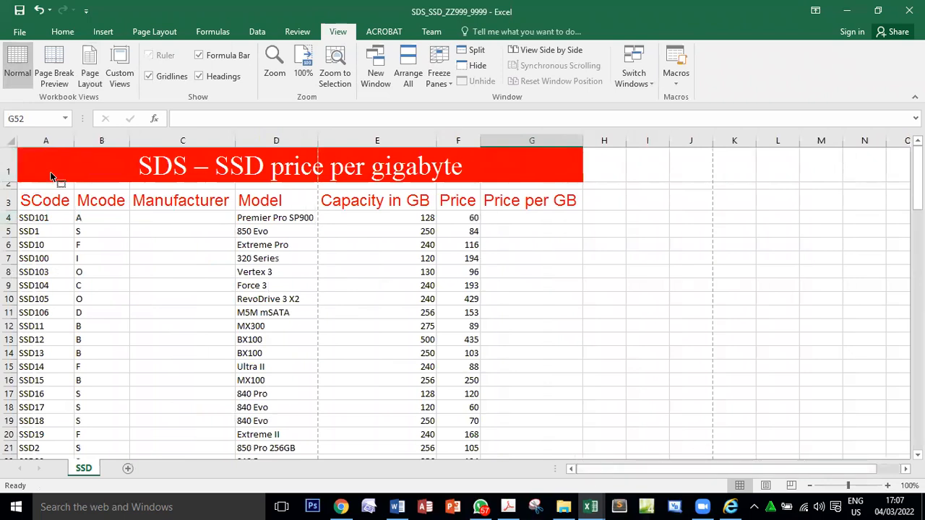
- Read question 16 in the exam PDF for the target cell, lookup column and external file, locating the cells in the Excel sheet
{"action": "key", "text": "alt+Tab"}
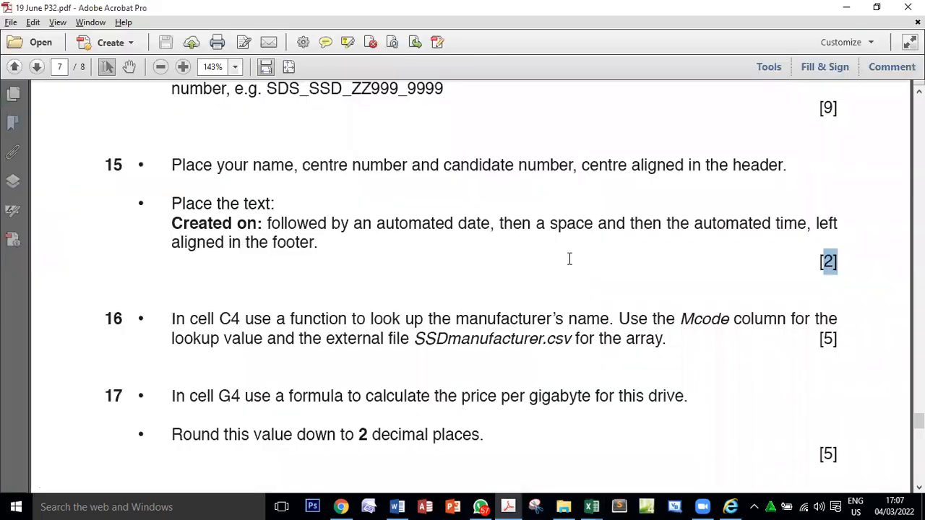
{"action": "scroll", "coordinate": [569, 259], "scroll_direction": "down", "scroll_amount": 5}
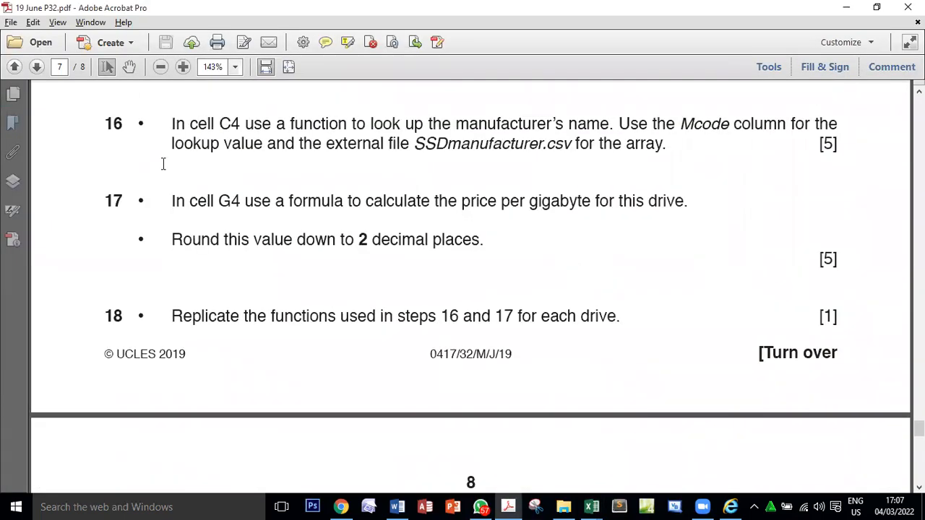
{"action": "double_click", "coordinate": [229, 123]}
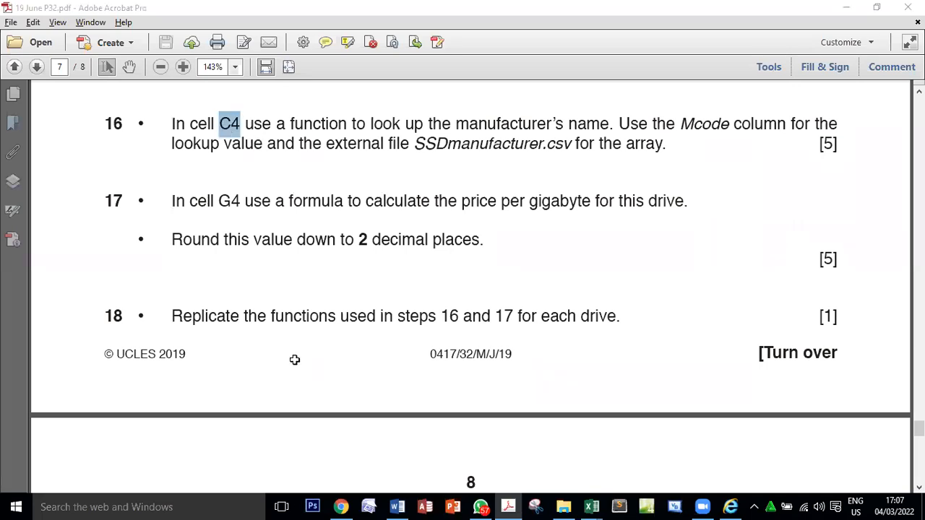
{"action": "key", "text": "alt+Tab"}
{"action": "left_click", "coordinate": [196, 216]}
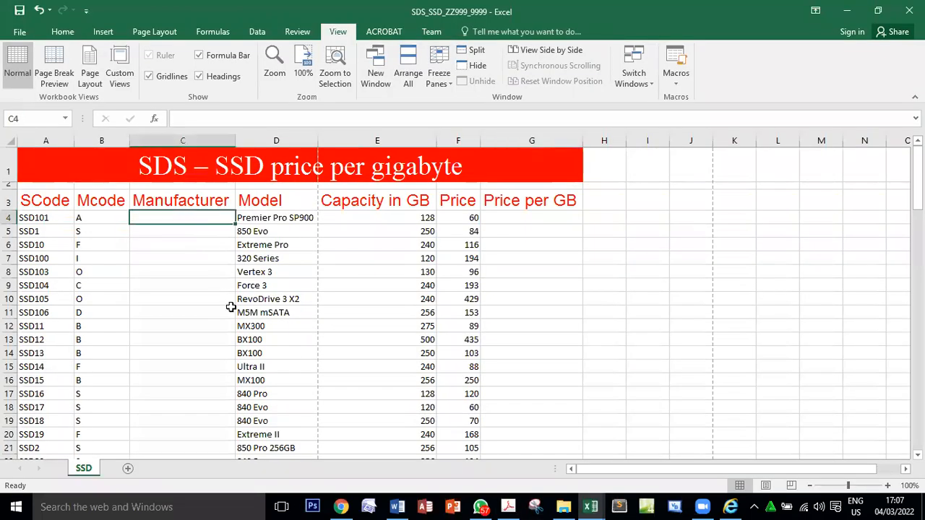
{"action": "key", "text": "alt+Tab"}
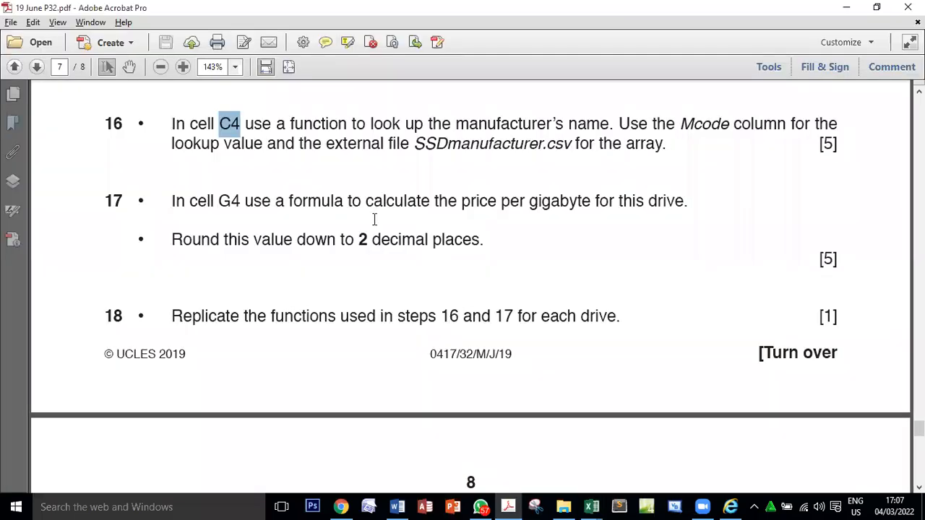
{"action": "left_click_drag", "start_coordinate": [372, 126], "coordinate": [614, 130]}
{"action": "left_click", "coordinate": [687, 124]}
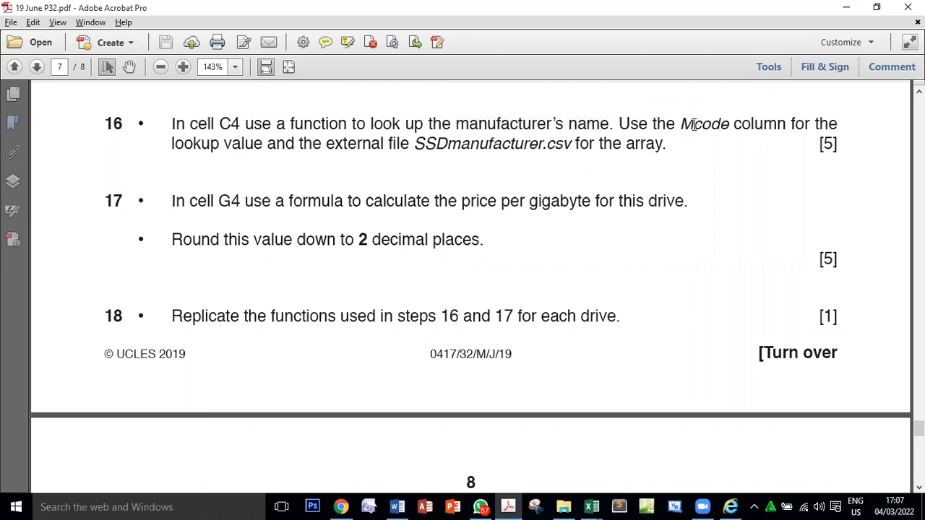
{"action": "key", "text": "alt+Tab"}
{"action": "left_click", "coordinate": [101, 218]}
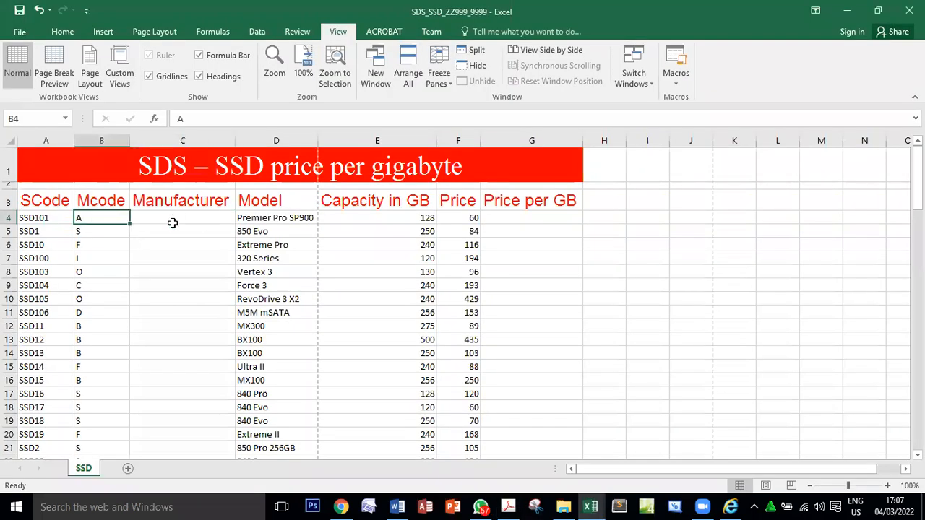
{"action": "left_click", "coordinate": [175, 223]}
{"action": "key", "text": "alt+Tab"}
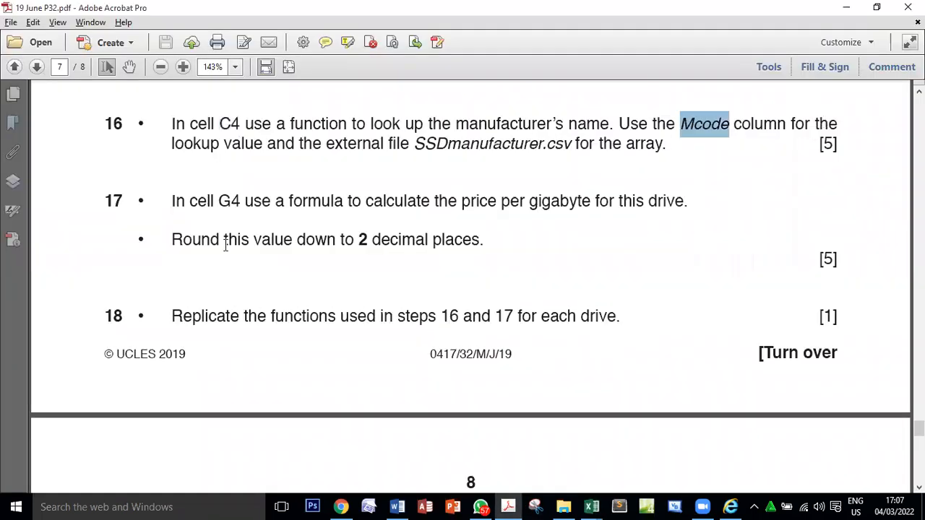
{"action": "left_click_drag", "start_coordinate": [413, 148], "coordinate": [544, 148]}
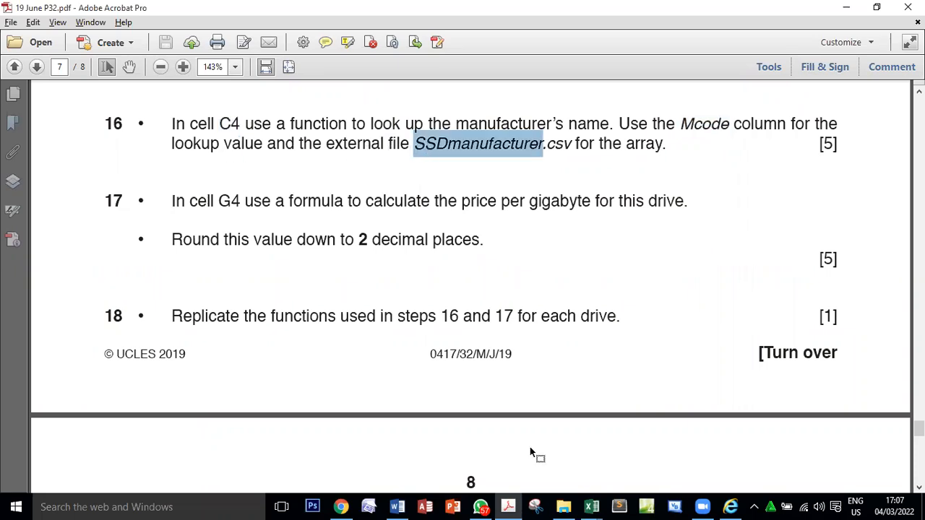
- Check the open SSDmanufacturer workbook in Excel as the lookup source and return to the SDS_SSD_ZZ999_9999 workbook
{"action": "mouse_move", "coordinate": [591, 507]}
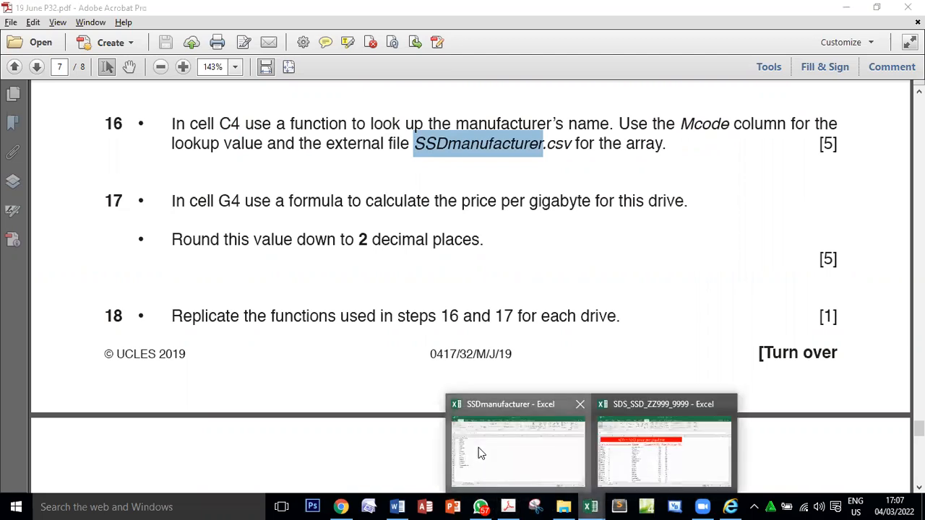
{"action": "left_click", "coordinate": [480, 450]}
{"action": "key", "text": "alt+Tab"}
{"action": "key", "text": "alt+Tab"}
{"action": "key", "text": "alt+Tab"}
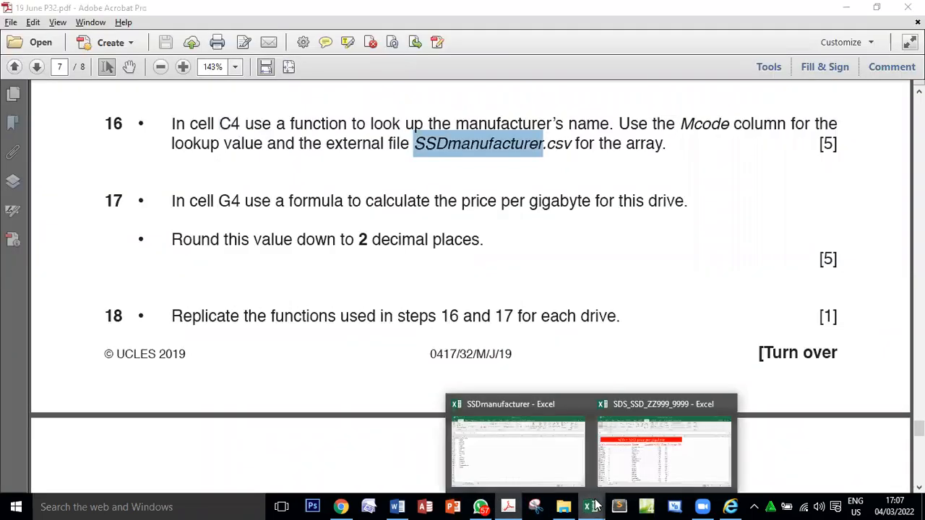
{"action": "left_click", "coordinate": [654, 473]}
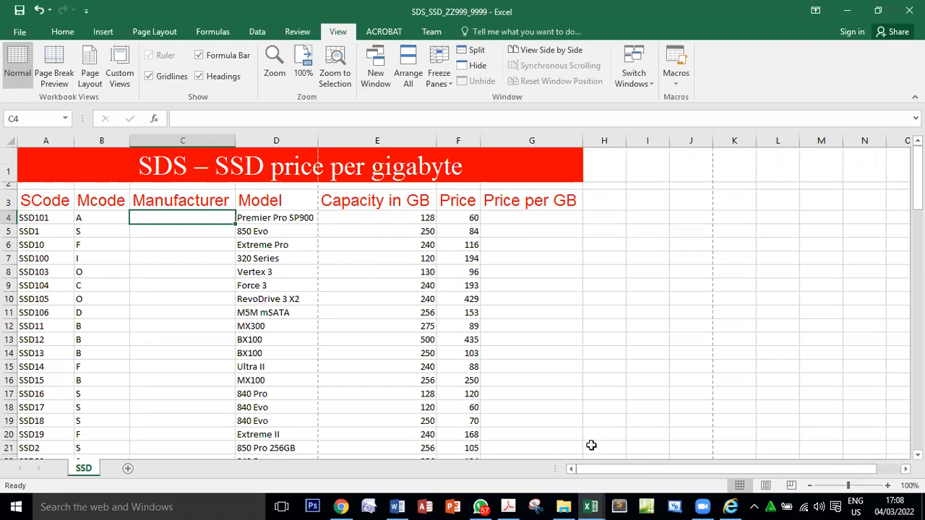
- Insert a VLOOKUP function in cell C4 with the Mcode cell B4 as its lookup value
{"action": "left_click", "coordinate": [157, 122]}
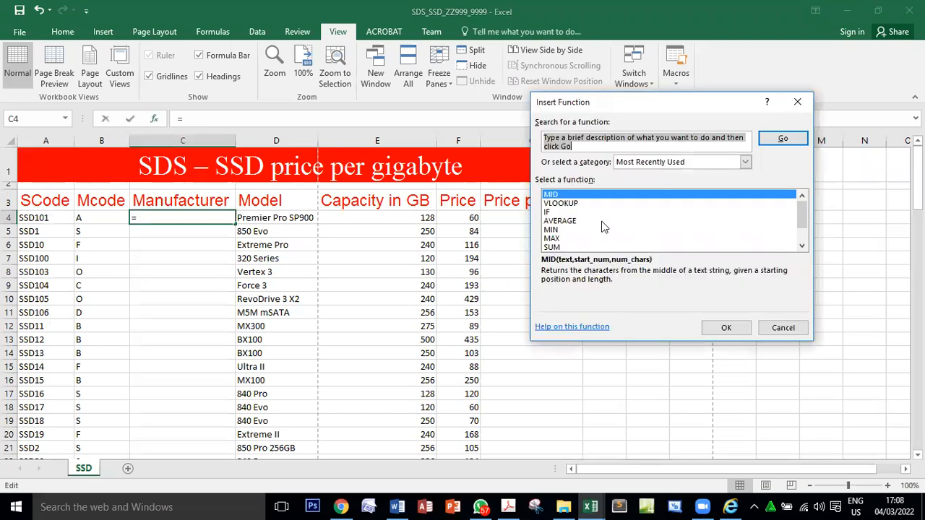
{"action": "left_click", "coordinate": [588, 205]}
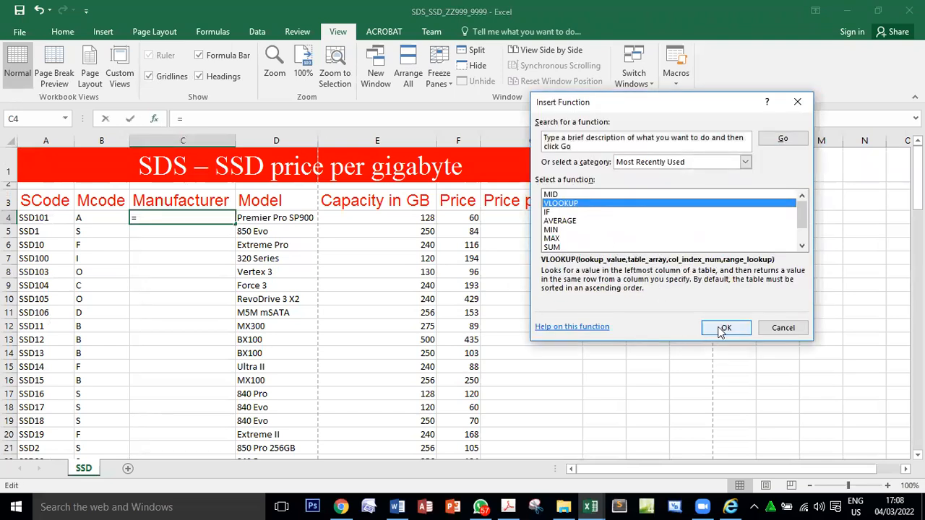
{"action": "left_click", "coordinate": [725, 329]}
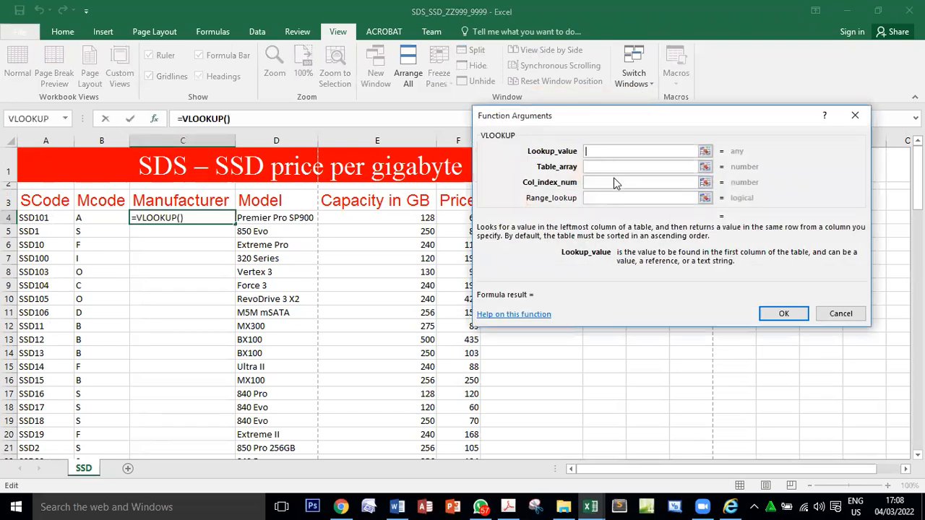
{"action": "left_click", "coordinate": [105, 218]}
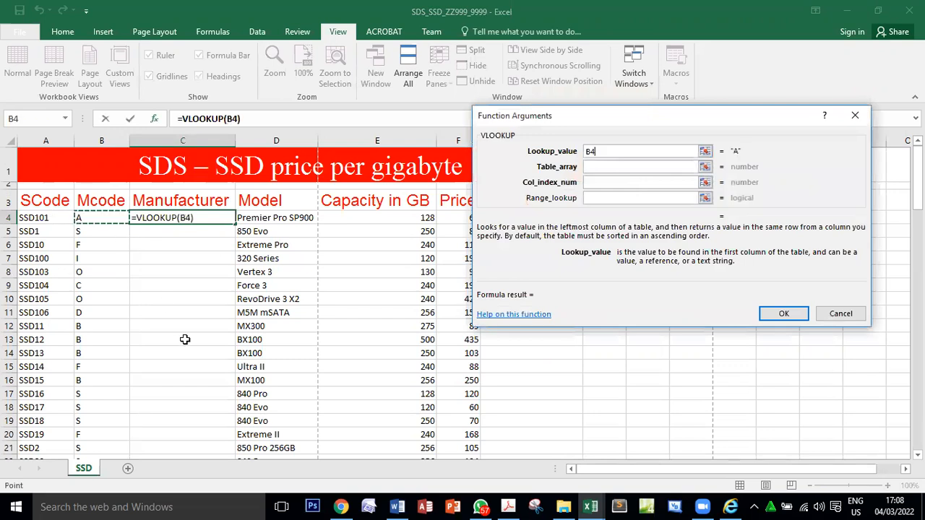
- Set the VLOOKUP table array to the range $A$2:$B$16 in the SSDmanufacturer workbook
{"action": "left_click", "coordinate": [590, 167]}
{"action": "left_click", "coordinate": [592, 506]}
{"action": "left_click", "coordinate": [546, 457]}
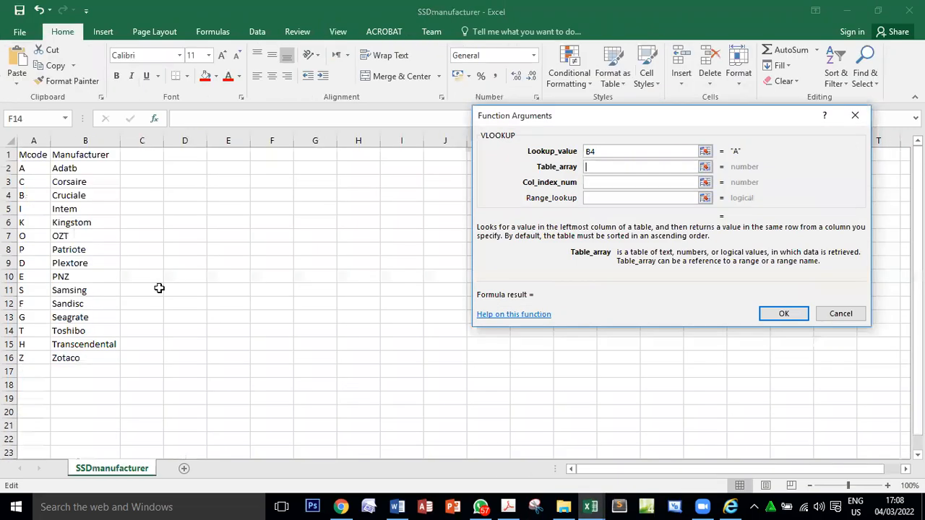
{"action": "left_click_drag", "start_coordinate": [27, 166], "coordinate": [89, 361]}
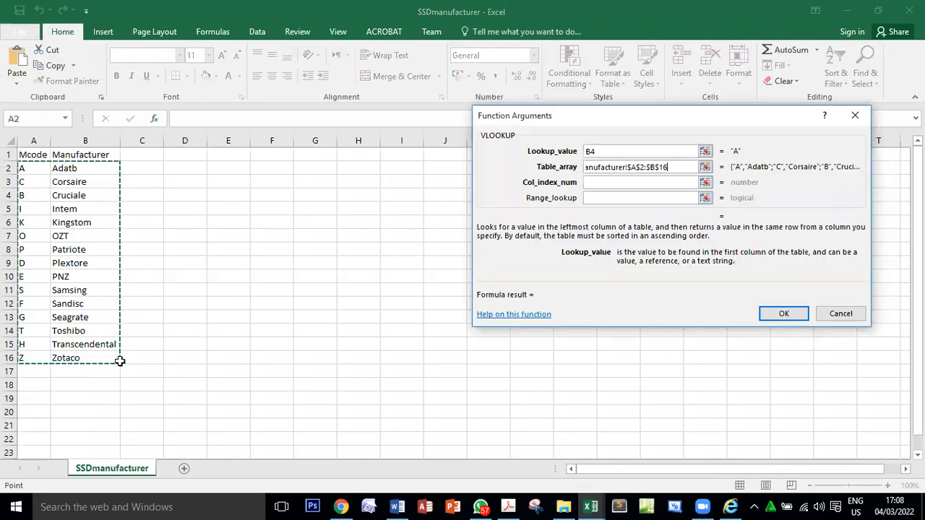
- Set the VLOOKUP column index number to 2 and the range lookup to false, and confirm the function in C4
{"action": "left_click", "coordinate": [595, 185]}
{"action": "type", "text": "2"}
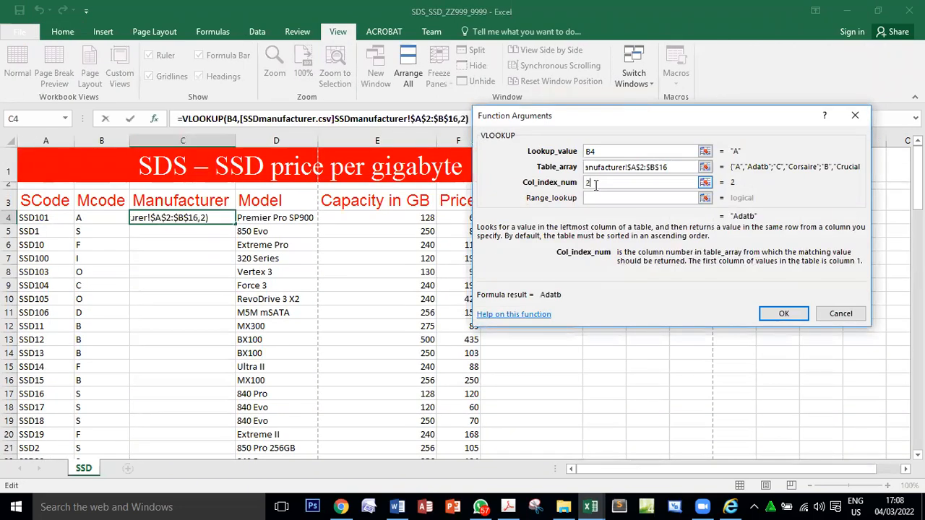
{"action": "left_click", "coordinate": [597, 197]}
{"action": "type", "text": "fa"}
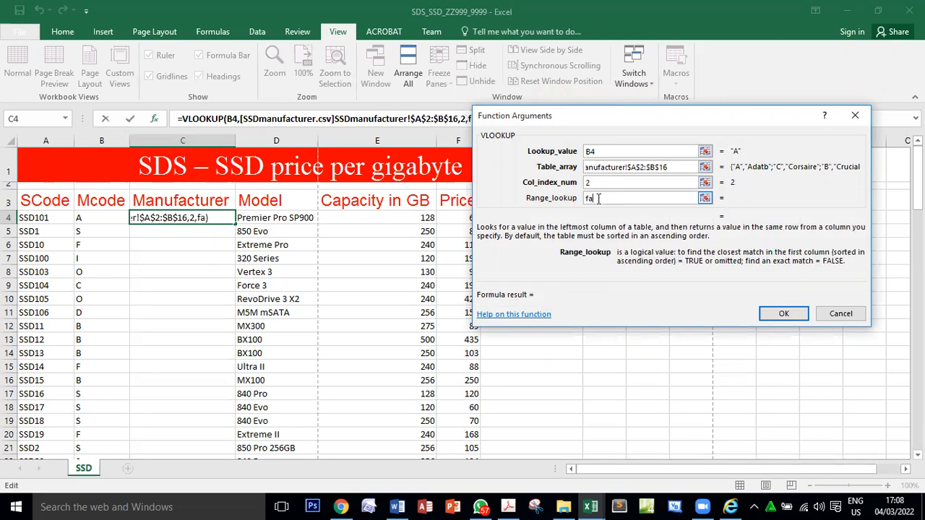
{"action": "key", "text": "BackSpace"}
{"action": "key", "text": "BackSpace"}
{"action": "type", "text": "lse"}
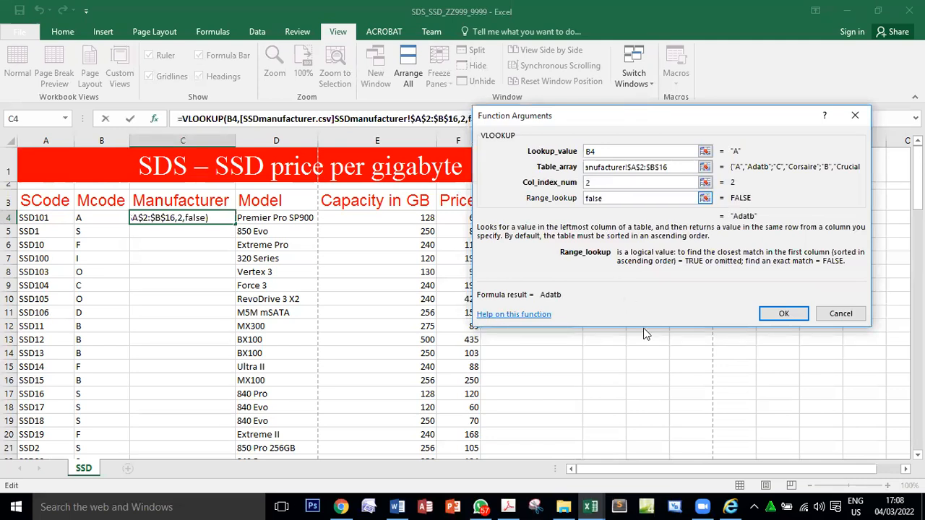
{"action": "left_click", "coordinate": [799, 313]}
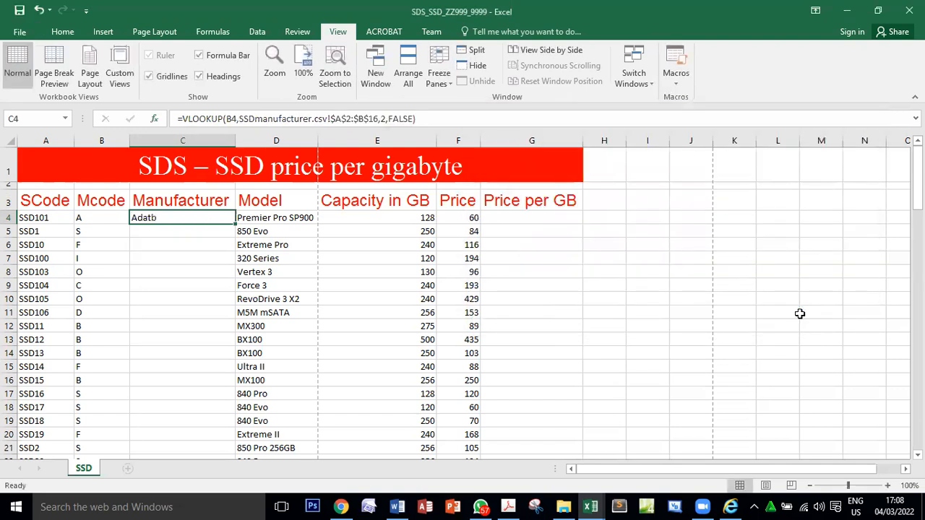
- Fill the VLOOKUP formula from C4 down the Manufacturer column to C108 and return to the exam PDF
{"action": "left_click_drag", "start_coordinate": [236, 227], "coordinate": [238, 430]}
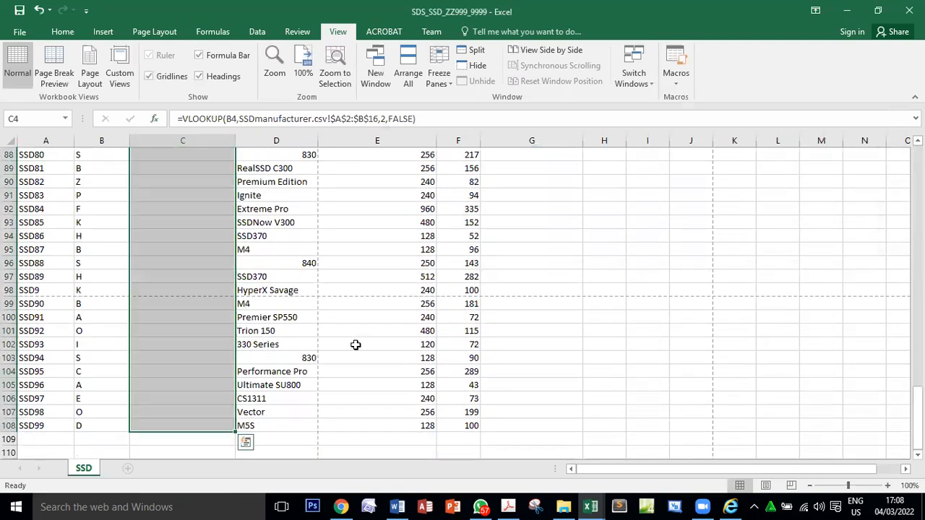
{"action": "scroll", "coordinate": [356, 345], "scroll_direction": "up", "scroll_amount": 20}
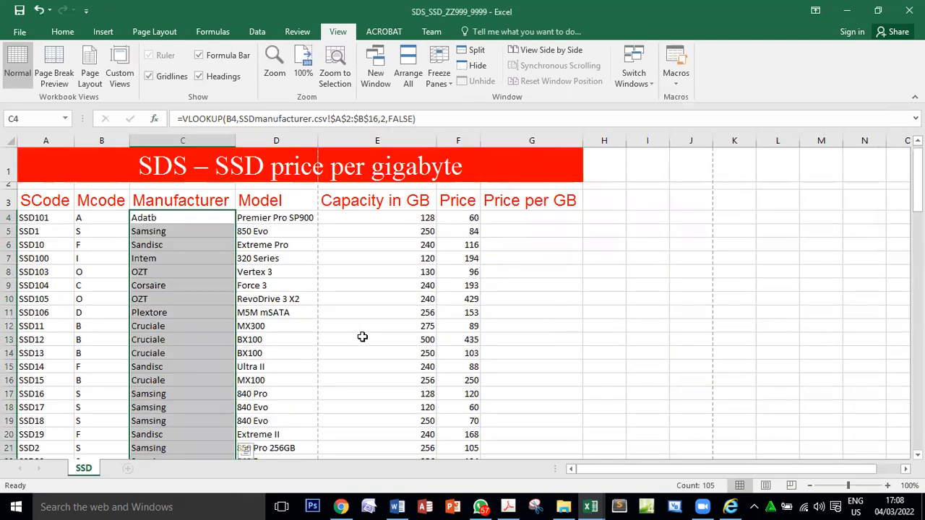
{"action": "left_click", "coordinate": [508, 506]}
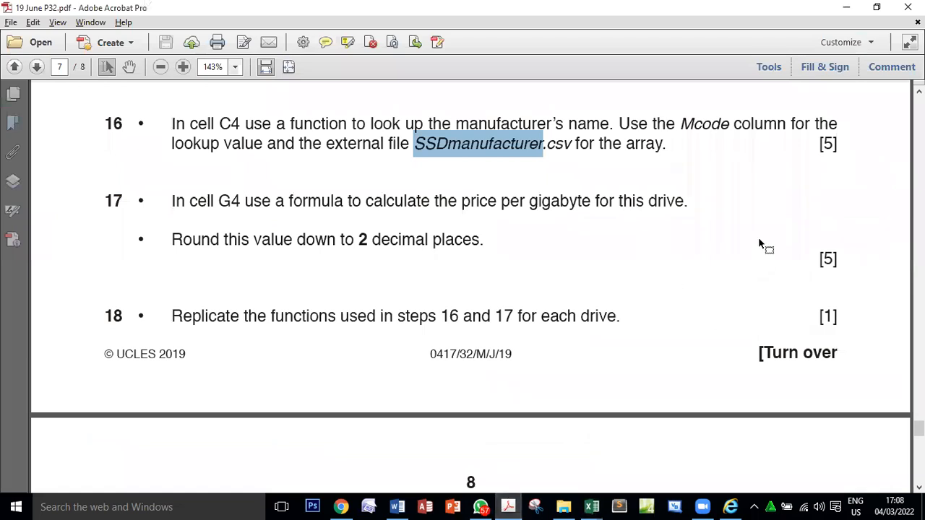
- Read exam question 17 in the PDF and examine the Price and Capacity in GB cells of row 4 in Excel
{"action": "left_click_drag", "start_coordinate": [824, 144], "coordinate": [832, 144]}
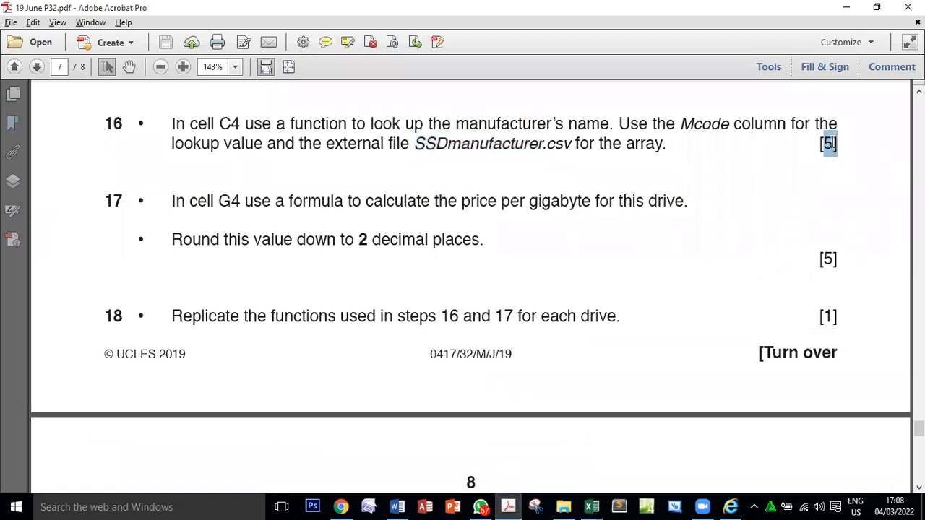
{"action": "double_click", "coordinate": [218, 200]}
{"action": "key", "text": "alt+Tab"}
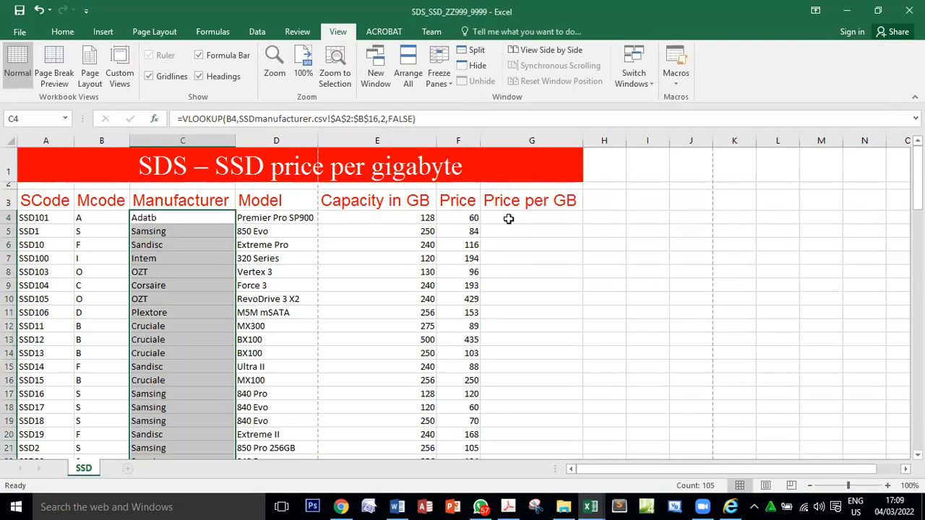
{"action": "left_click", "coordinate": [508, 219]}
{"action": "key", "text": "alt+Tab"}
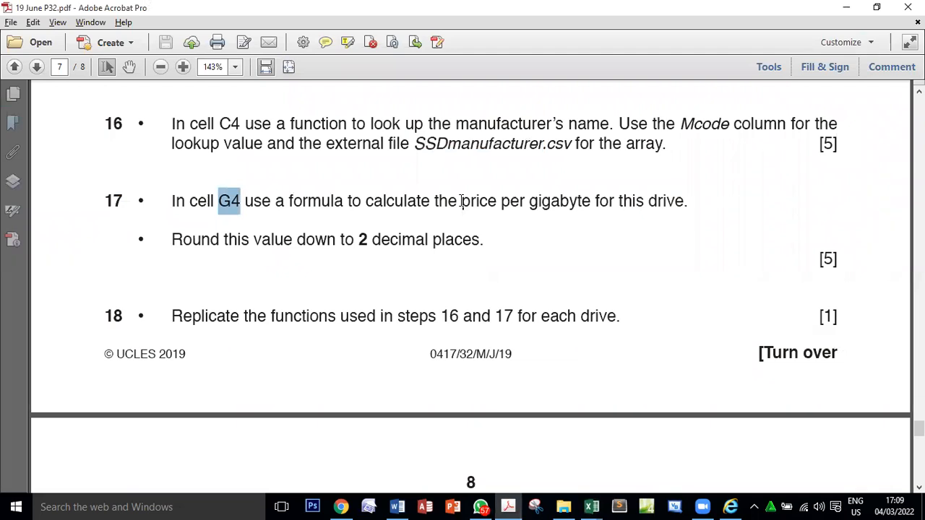
{"action": "left_click_drag", "start_coordinate": [462, 201], "coordinate": [558, 202]}
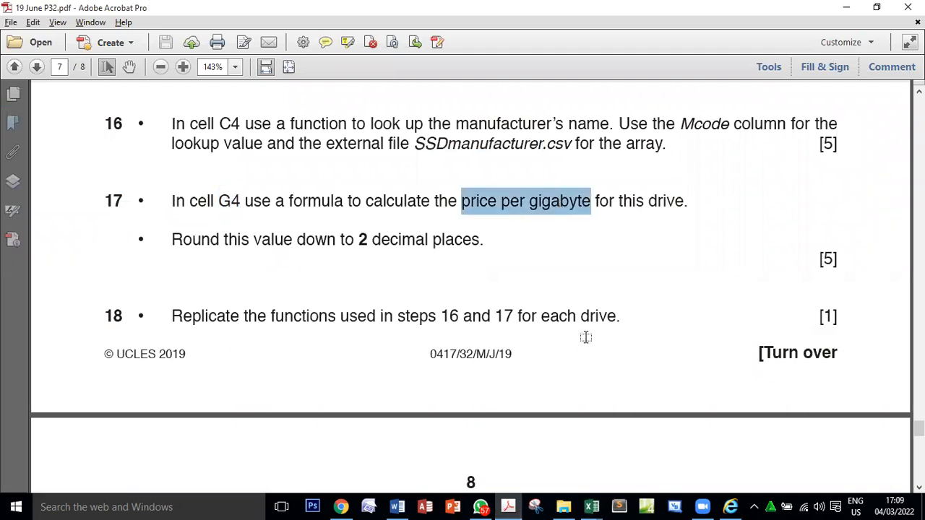
{"action": "key", "text": "alt+Tab"}
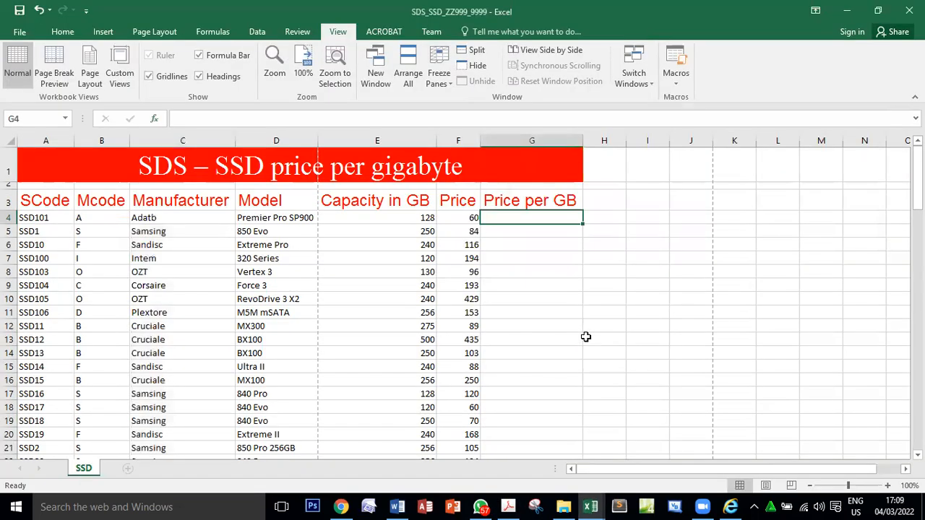
{"action": "left_click", "coordinate": [468, 220]}
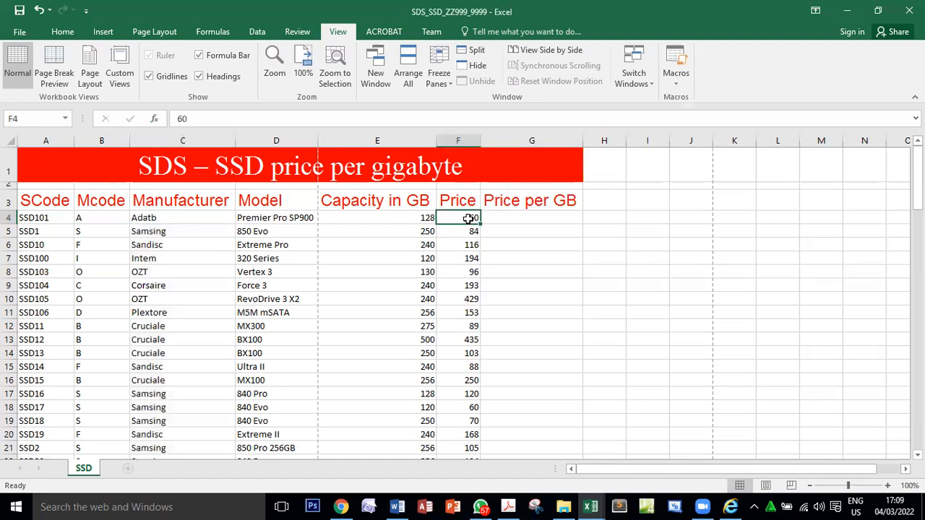
{"action": "left_click", "coordinate": [401, 217]}
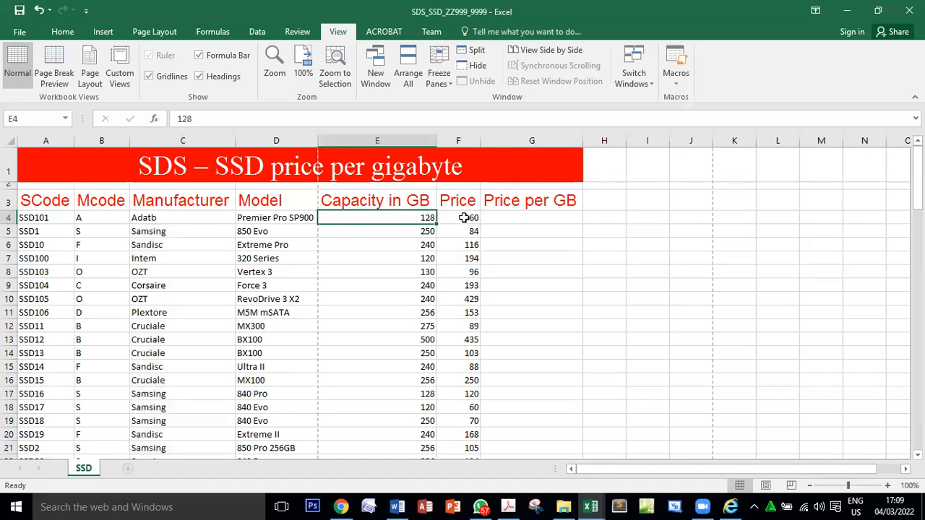
{"action": "left_click", "coordinate": [464, 217]}
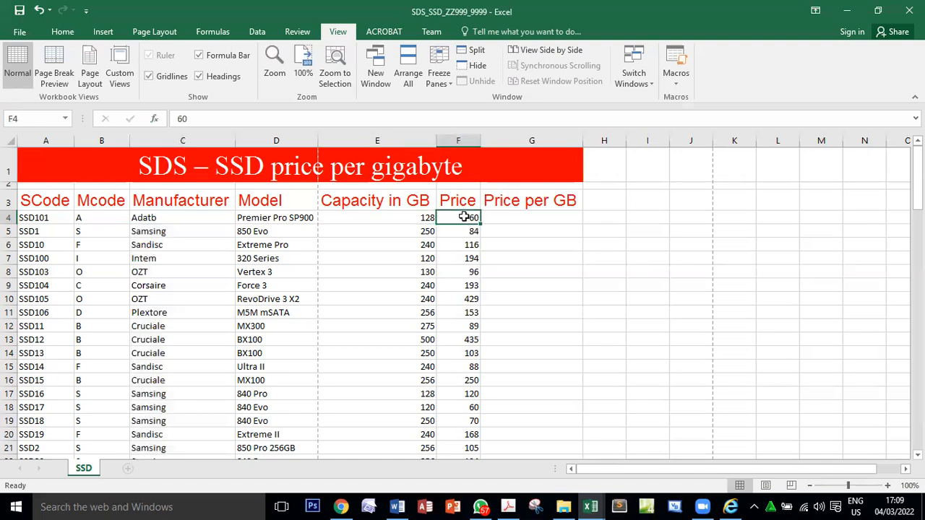
{"action": "left_click", "coordinate": [390, 218]}
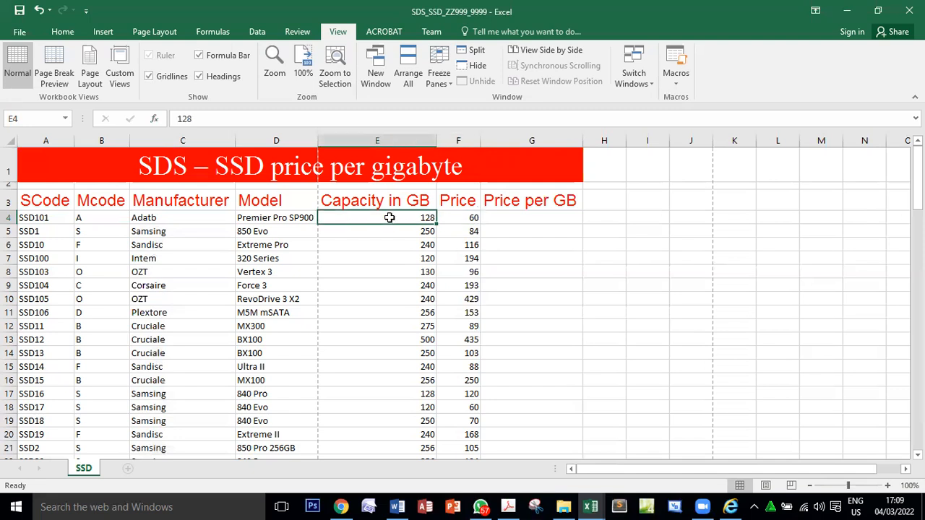
- Read the rounding instruction of question 17 in the exam PDF and return to the Excel spreadsheet
{"action": "key", "text": "alt+Tab"}
{"action": "left_click_drag", "start_coordinate": [172, 239], "coordinate": [289, 239]}
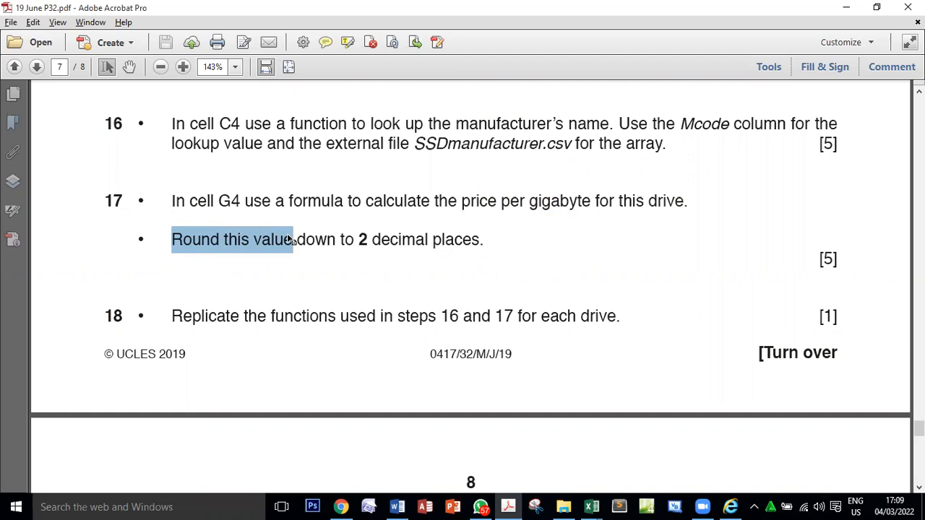
{"action": "left_click", "coordinate": [268, 251]}
{"action": "left_click_drag", "start_coordinate": [174, 238], "coordinate": [334, 240]}
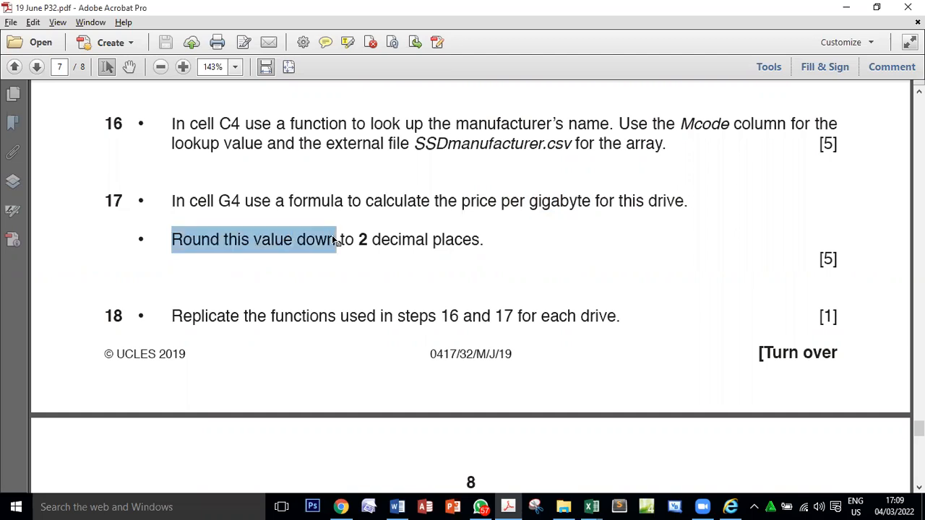
{"action": "double_click", "coordinate": [190, 240]}
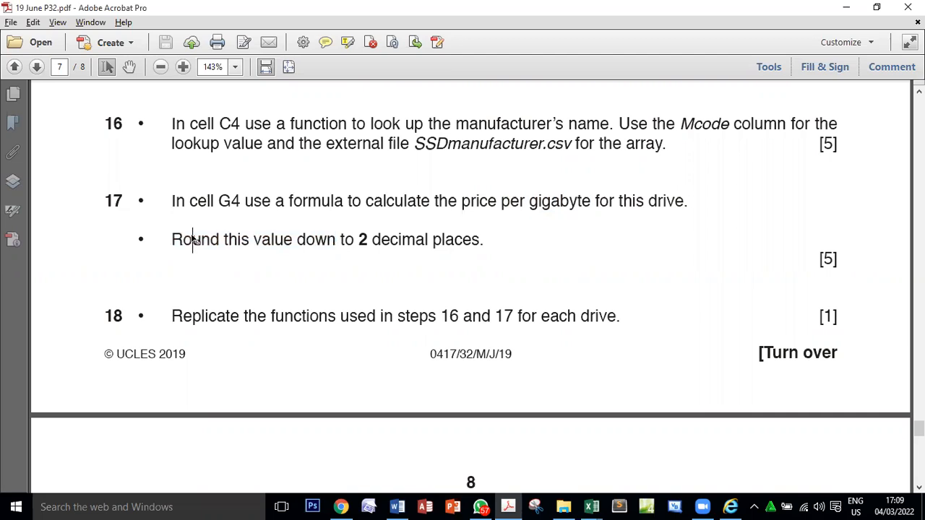
{"action": "double_click", "coordinate": [332, 242]}
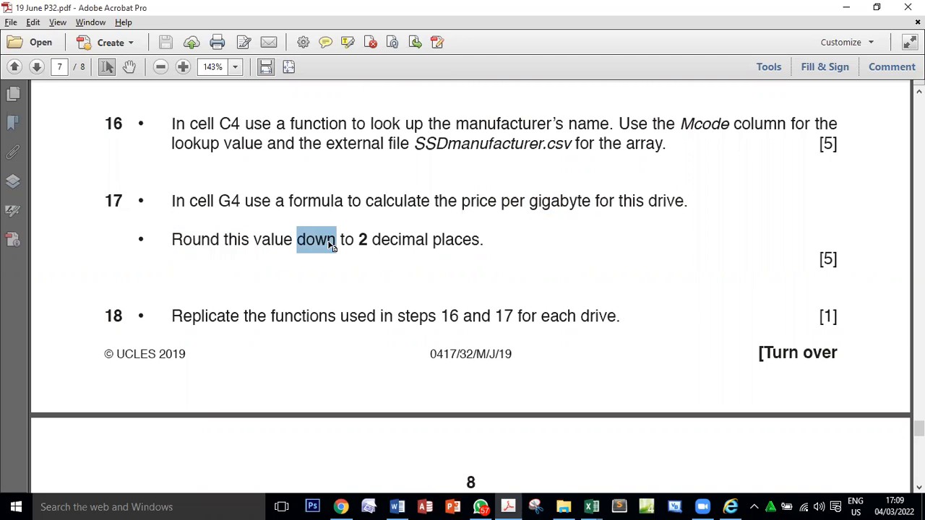
{"action": "key", "text": "alt+Tab"}
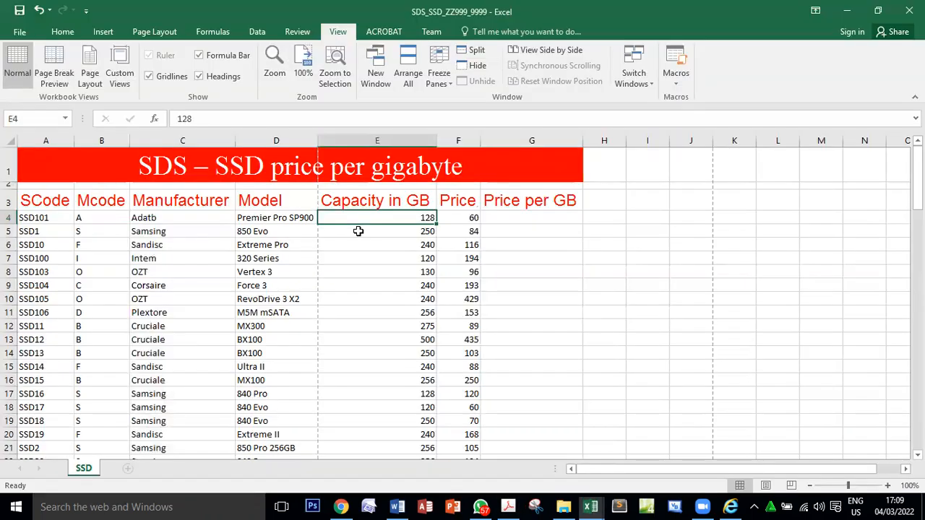
- Search for the rounddown function and insert ROUNDDOWN in the Price per GB cell G4
{"action": "left_click", "coordinate": [507, 220]}
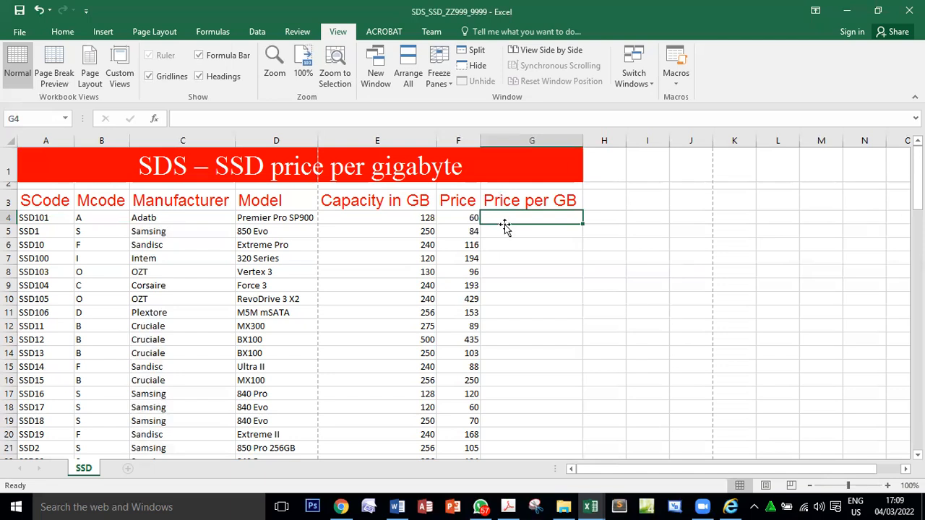
{"action": "left_click", "coordinate": [154, 119]}
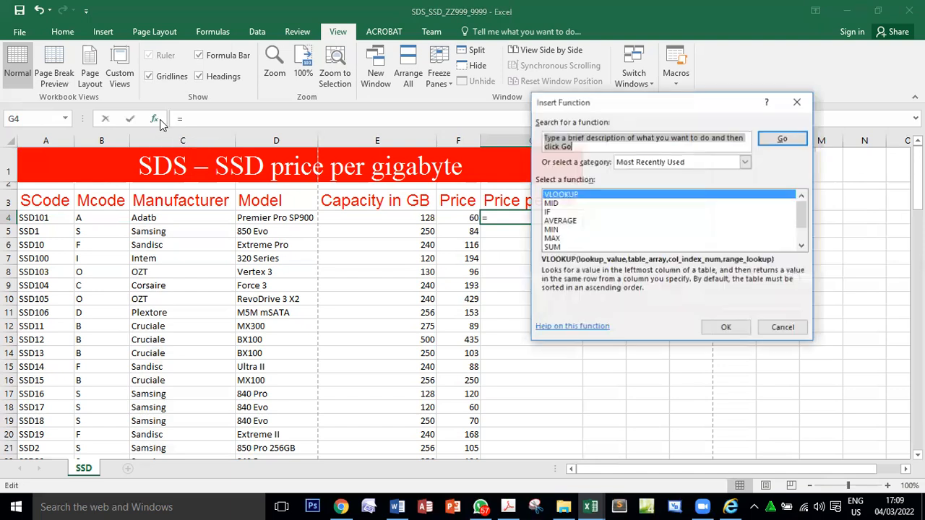
{"action": "scroll", "coordinate": [605, 231], "scroll_direction": "down", "scroll_amount": 2}
{"action": "scroll", "coordinate": [606, 231], "scroll_direction": "up", "scroll_amount": 1}
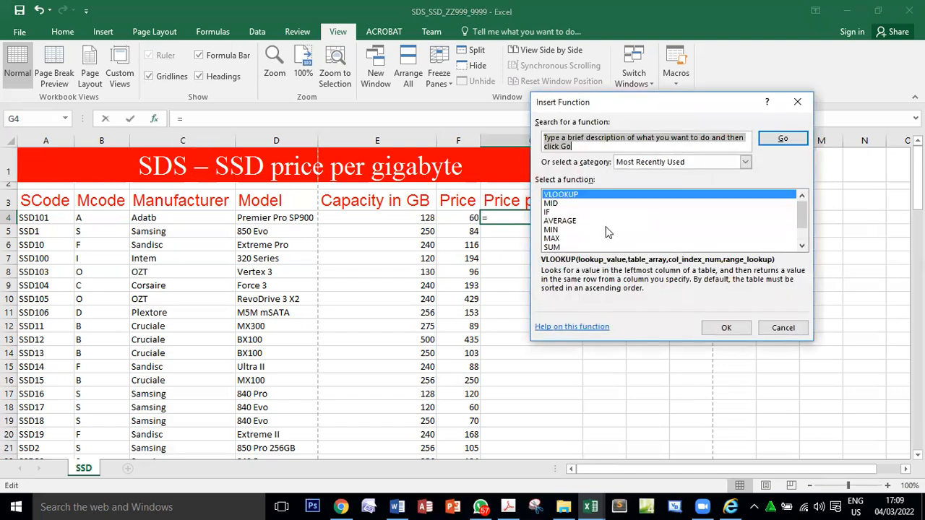
{"action": "key", "text": "BackSpace"}
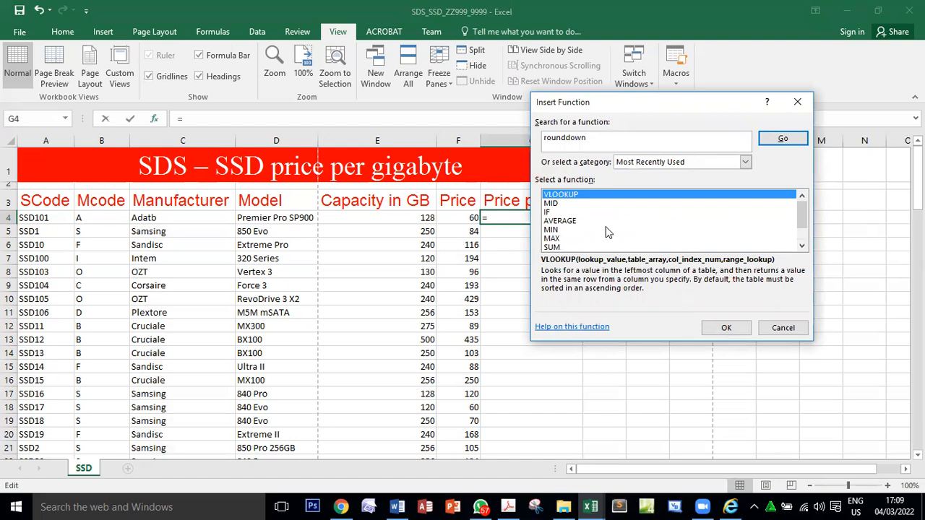
{"action": "key", "text": "alt+Tab"}
{"action": "key", "text": "alt+Tab"}
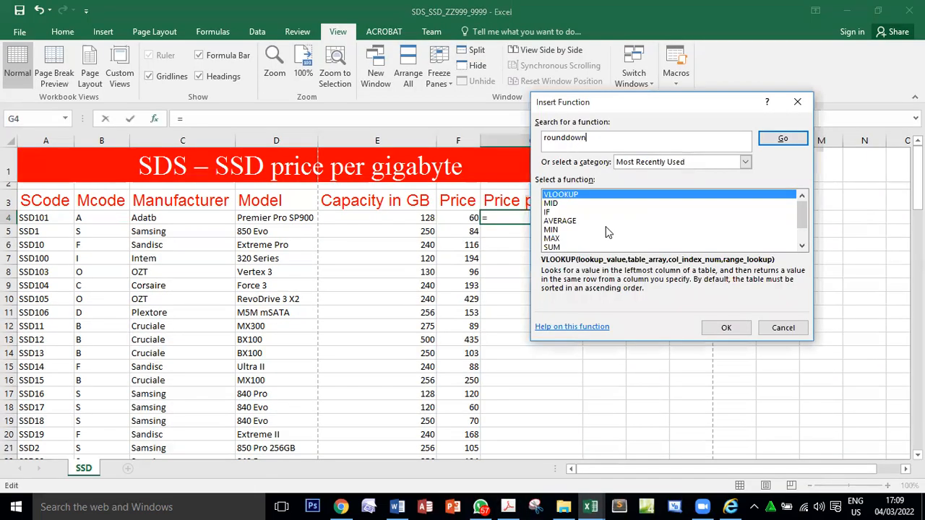
{"action": "left_click", "coordinate": [781, 140]}
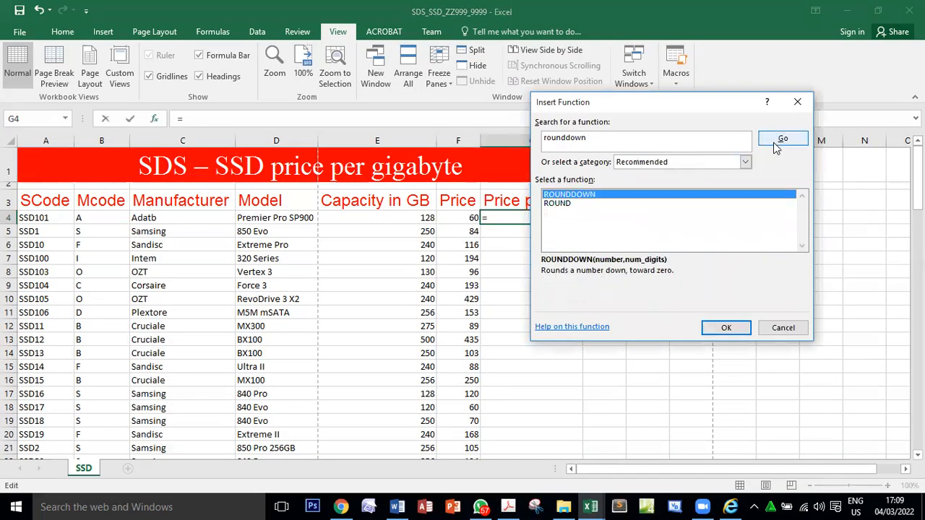
{"action": "left_click", "coordinate": [714, 329]}
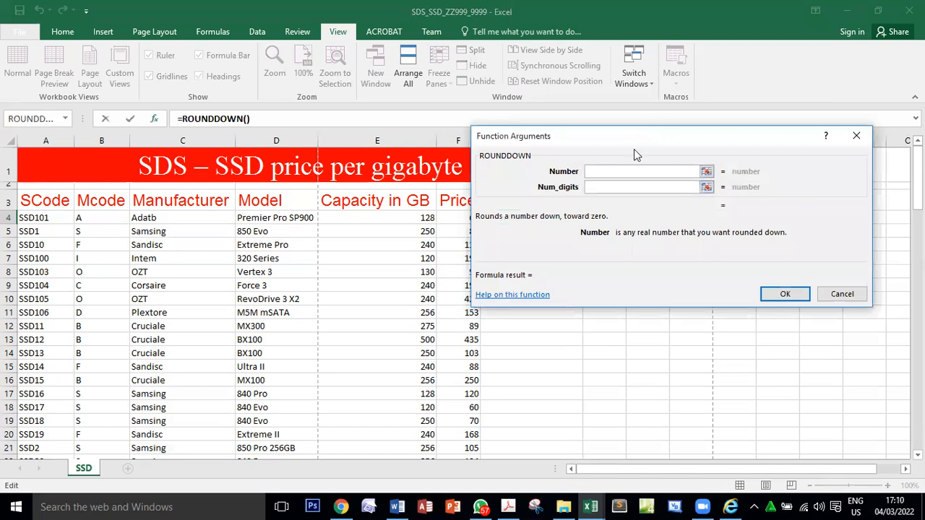
- Set the ROUNDDOWN number argument to the price divided by the capacity, F4/E4, checking it against exam question 17
{"action": "left_click_drag", "start_coordinate": [634, 148], "coordinate": [488, 242]}
{"action": "left_click", "coordinate": [460, 217]}
{"action": "type", "text": "/"}
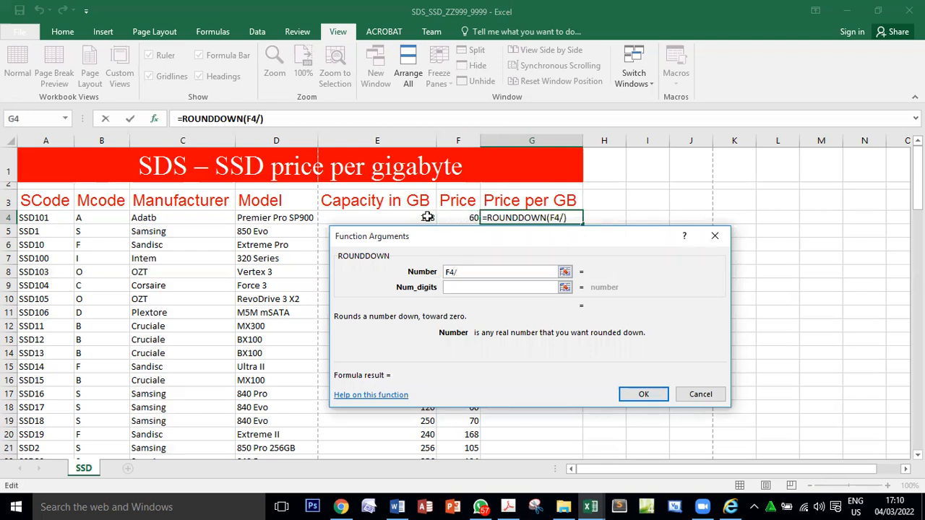
{"action": "left_click", "coordinate": [398, 216]}
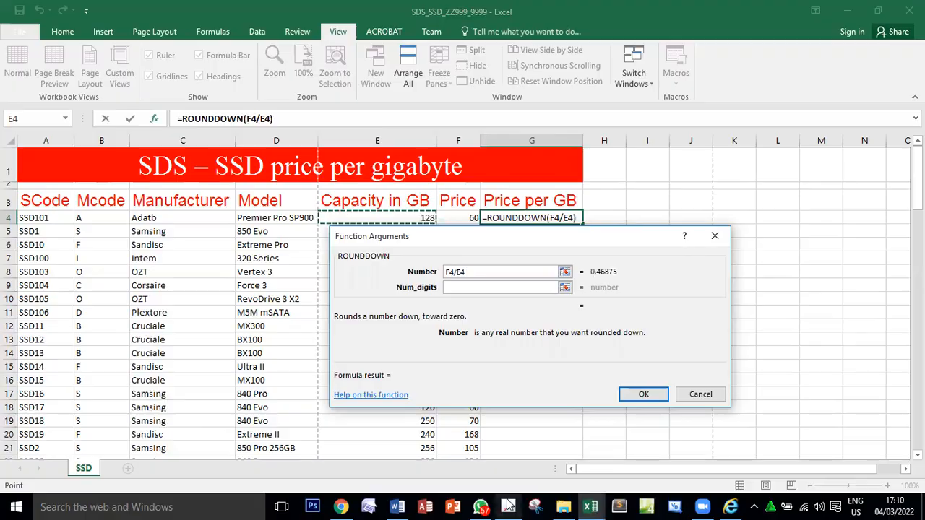
{"action": "left_click", "coordinate": [508, 506]}
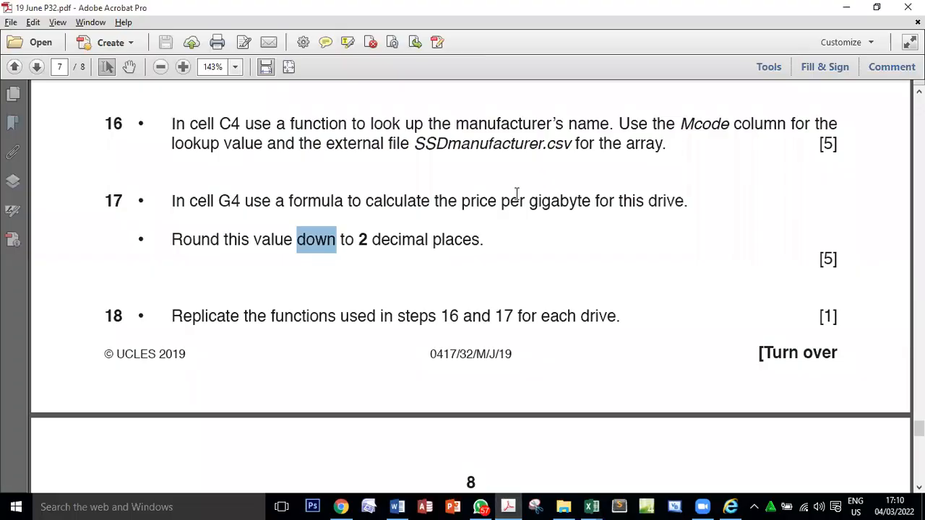
{"action": "key", "text": "alt+Tab"}
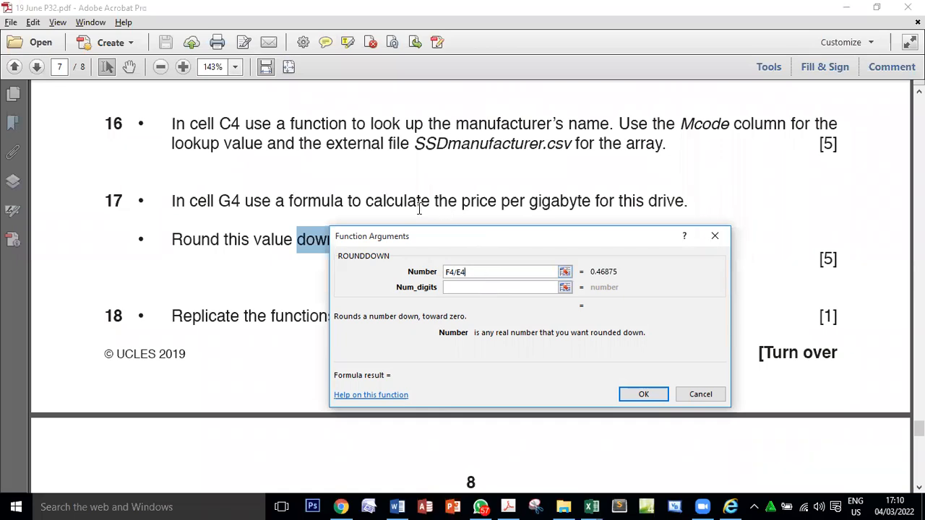
{"action": "mouse_move", "coordinate": [594, 506]}
{"action": "left_click", "coordinate": [641, 460]}
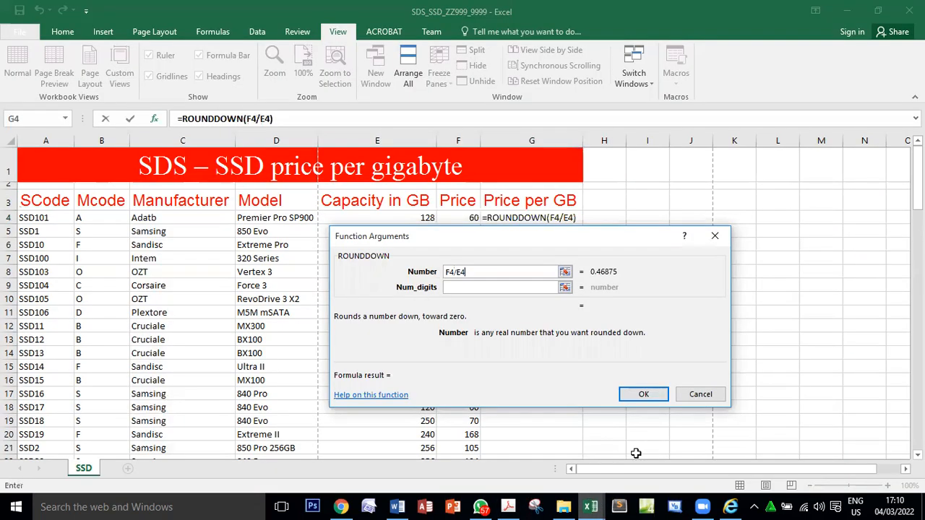
- Set the ROUNDDOWN number of digits to 2, confirm the function, and fill it from G4 down to G108
{"action": "left_click", "coordinate": [470, 287]}
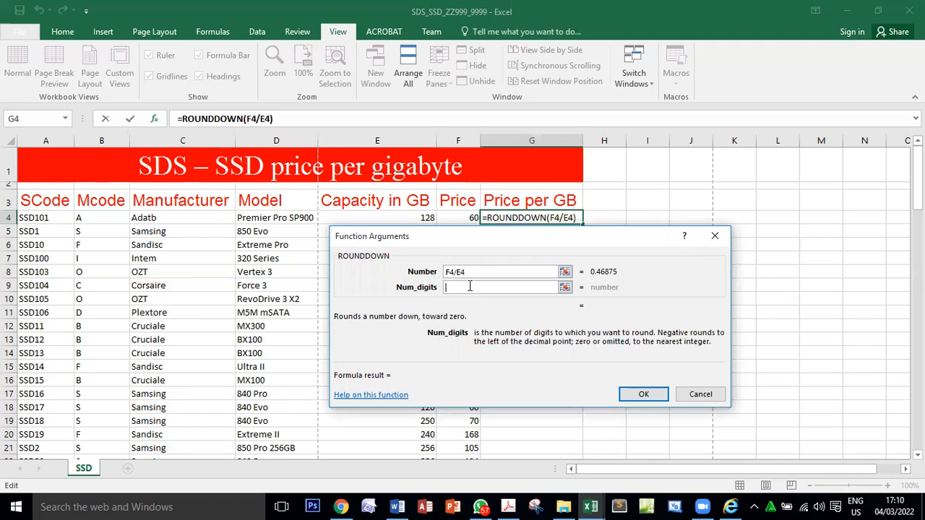
{"action": "type", "text": "2"}
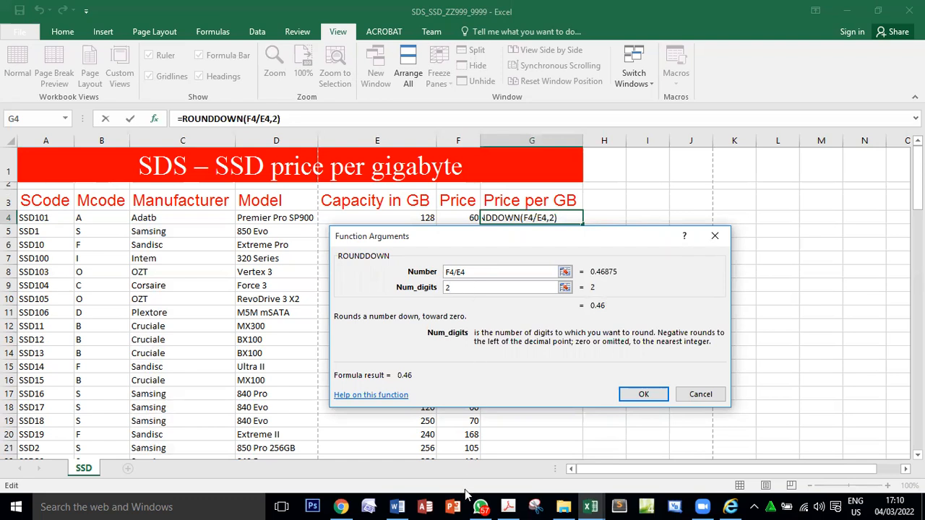
{"action": "left_click", "coordinate": [508, 506]}
{"action": "left_click_drag", "start_coordinate": [354, 246], "coordinate": [363, 248]}
{"action": "key", "text": "alt+Tab"}
{"action": "left_click", "coordinate": [644, 396]}
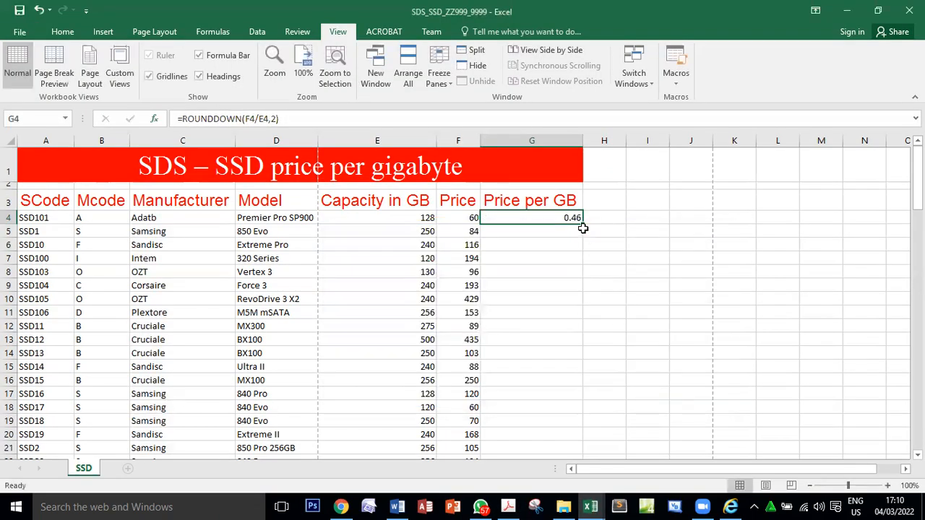
{"action": "left_click_drag", "start_coordinate": [584, 226], "coordinate": [585, 429]}
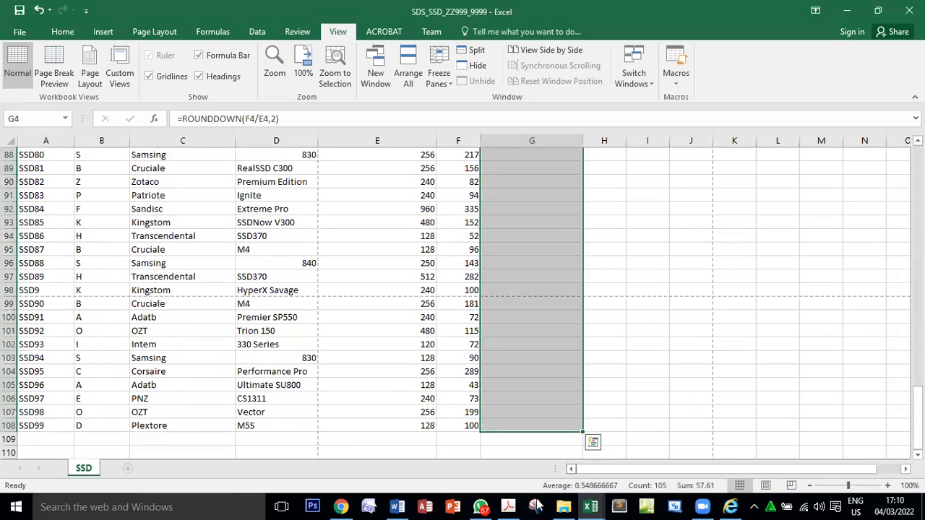
- Read exam questions 19 to 21 in the PDF and return to the first data rows of the Excel spreadsheet
{"action": "left_click", "coordinate": [509, 507]}
{"action": "scroll", "coordinate": [440, 313], "scroll_direction": "down", "scroll_amount": 4}
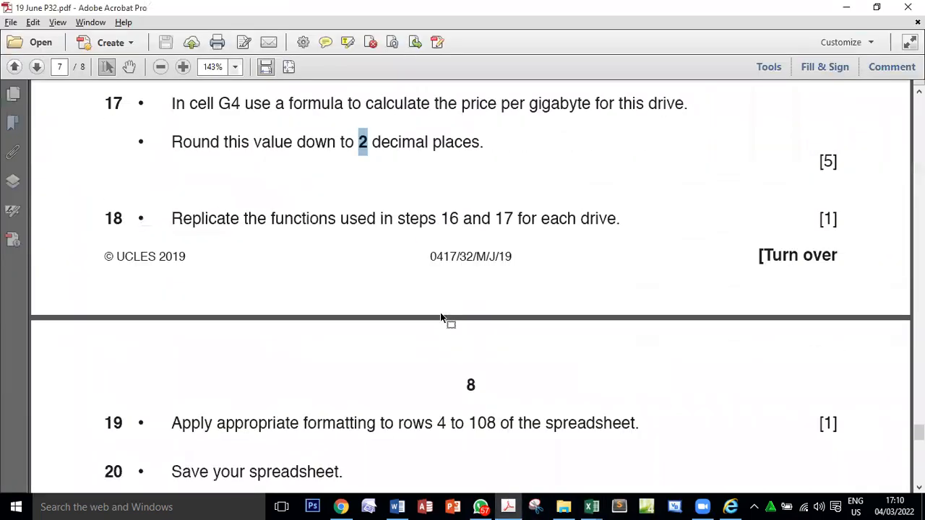
{"action": "scroll", "coordinate": [365, 326], "scroll_direction": "down", "scroll_amount": 5}
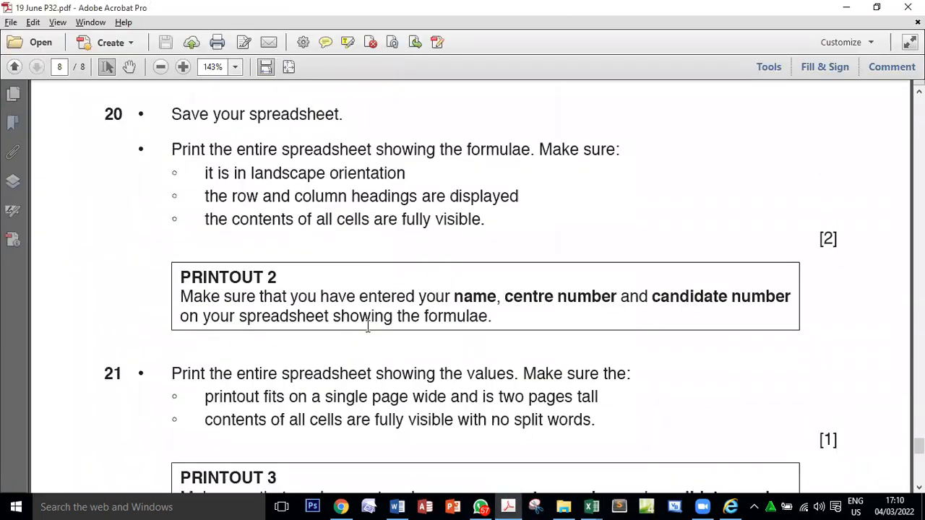
{"action": "scroll", "coordinate": [367, 327], "scroll_direction": "down", "scroll_amount": 4}
{"action": "scroll", "coordinate": [367, 327], "scroll_direction": "up", "scroll_amount": 11}
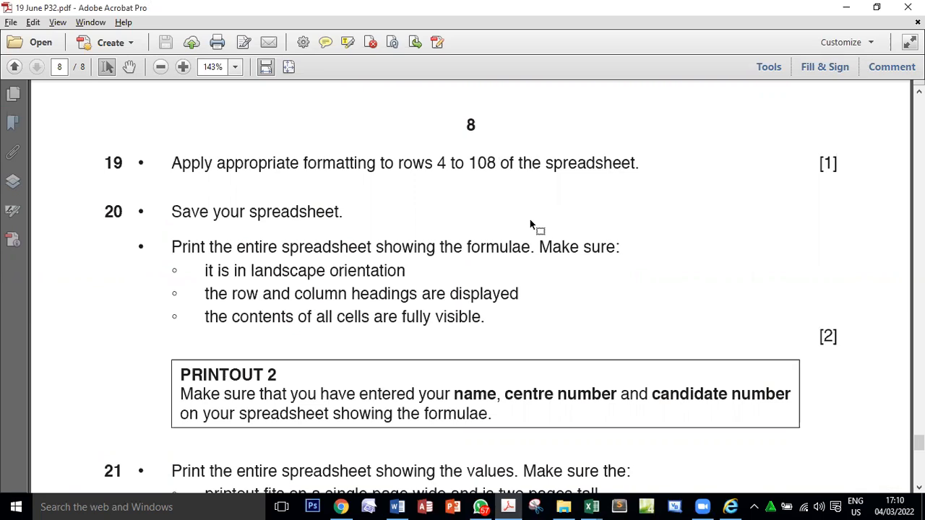
{"action": "key", "text": "alt+Tab"}
{"action": "scroll", "coordinate": [530, 225], "scroll_direction": "up", "scroll_amount": 20}
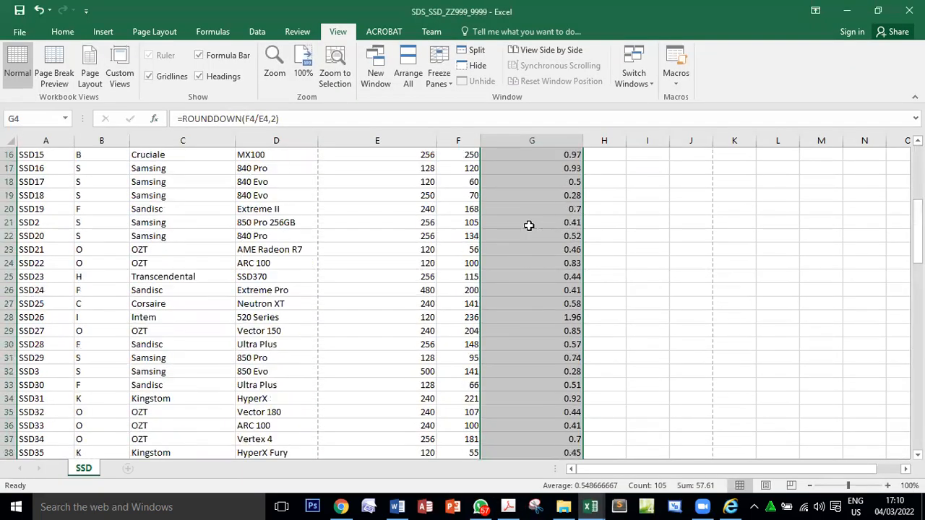
{"action": "scroll", "coordinate": [529, 225], "scroll_direction": "up", "scroll_amount": 5}
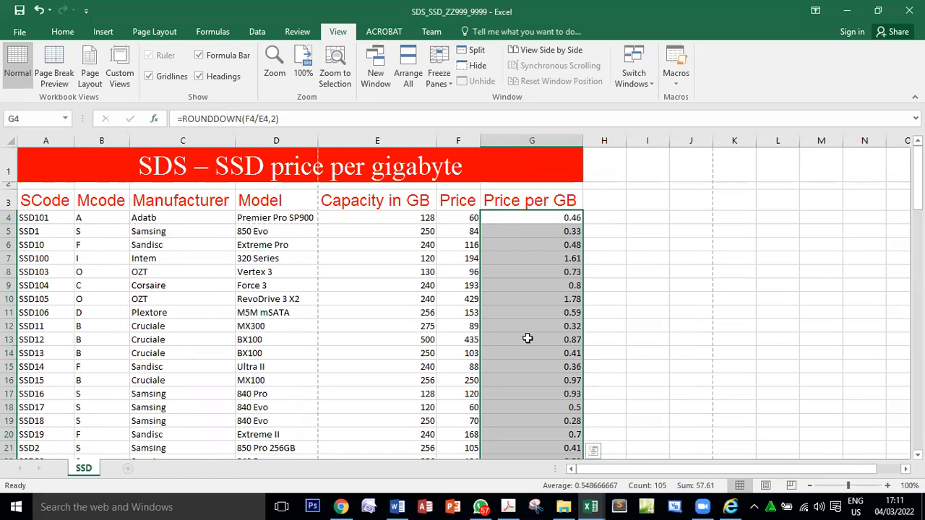
- Select the Price and Price per GB values from F4 to G108 and choose the Currency number format with 2 decimal places
{"action": "left_click", "coordinate": [460, 219]}
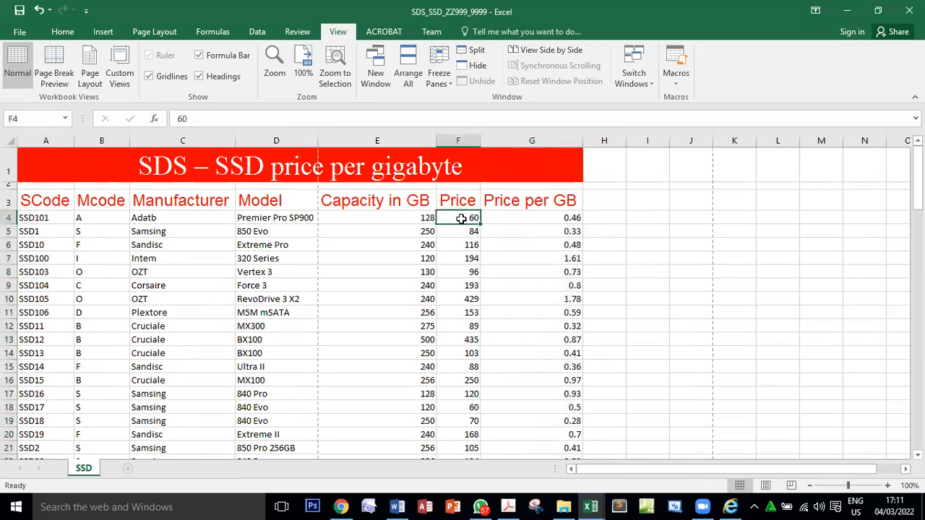
{"action": "left_click_drag", "start_coordinate": [463, 218], "coordinate": [501, 300]}
{"action": "scroll", "coordinate": [501, 300], "scroll_direction": "up", "scroll_amount": 20}
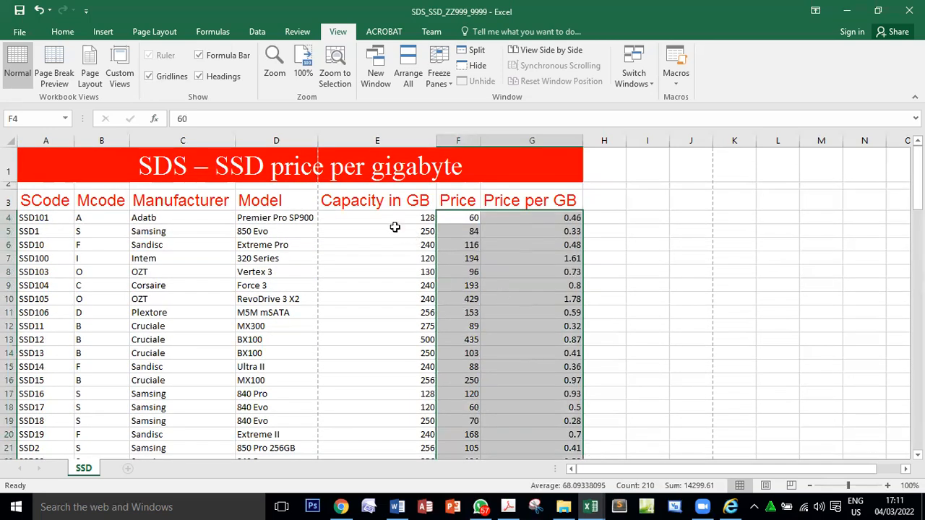
{"action": "right_click", "coordinate": [510, 262]}
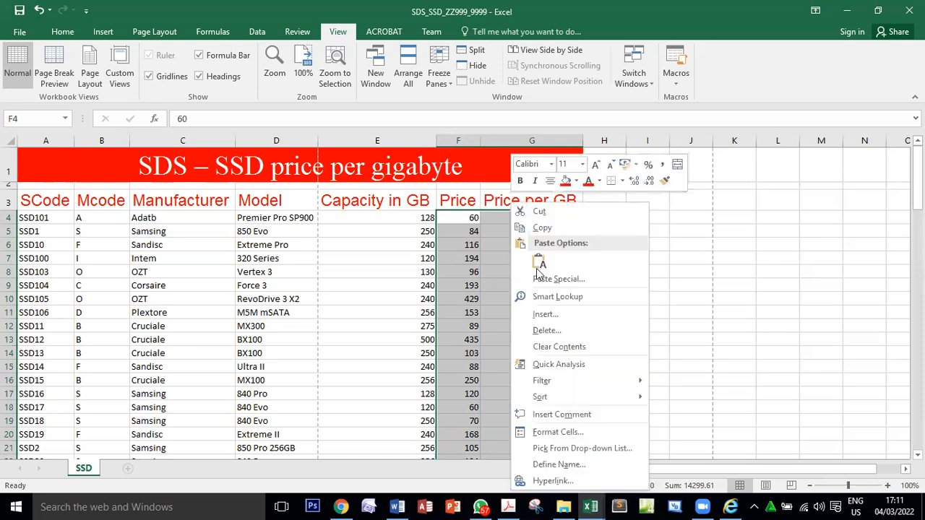
{"action": "left_click", "coordinate": [564, 432]}
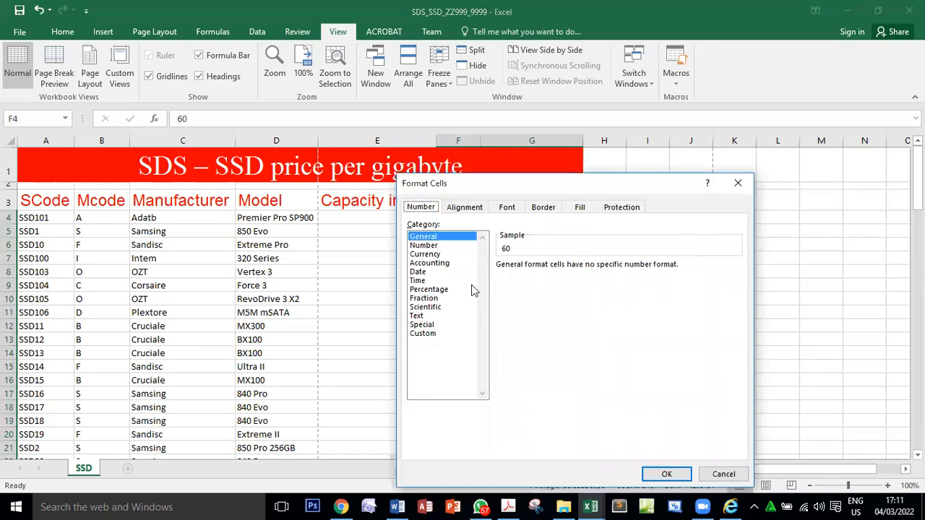
{"action": "left_click", "coordinate": [426, 254]}
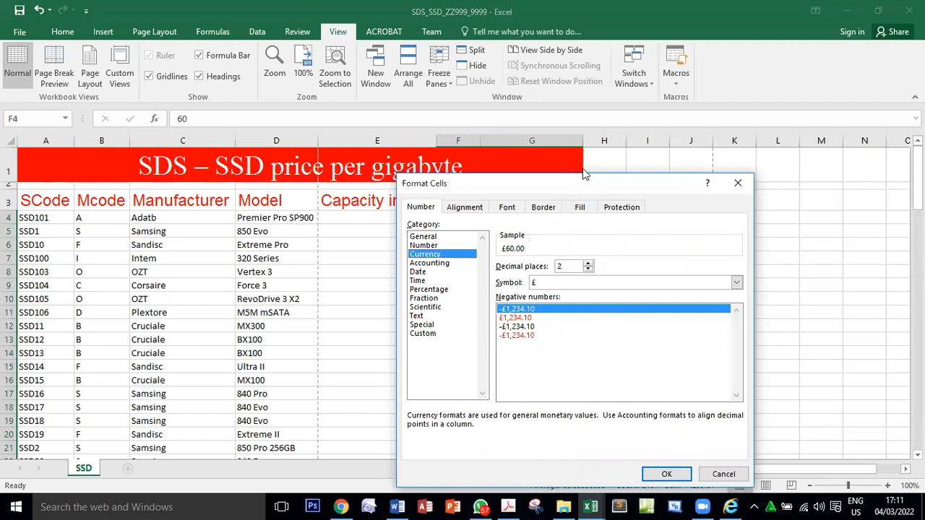
- Set the currency symbol to € Euro (€ 123) and apply the format to the selected price cells
{"action": "left_click_drag", "start_coordinate": [578, 181], "coordinate": [500, 8]}
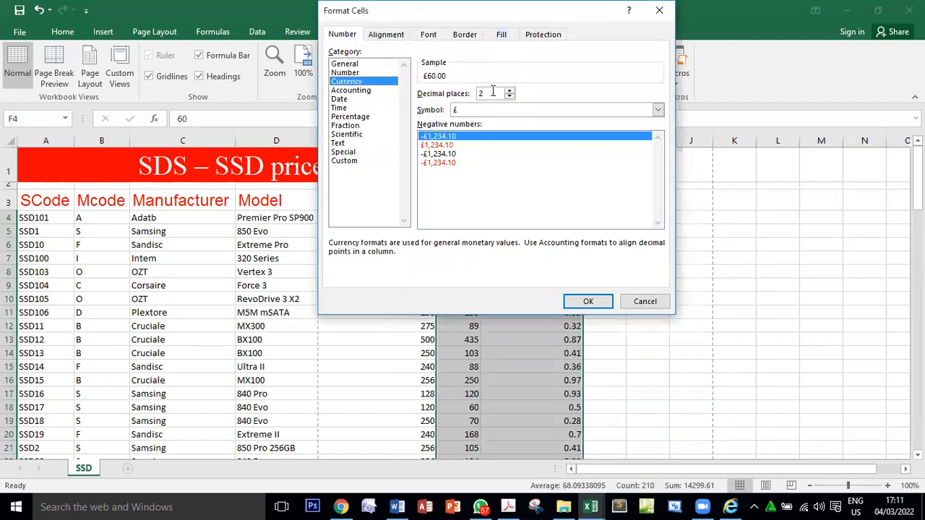
{"action": "left_click", "coordinate": [658, 110]}
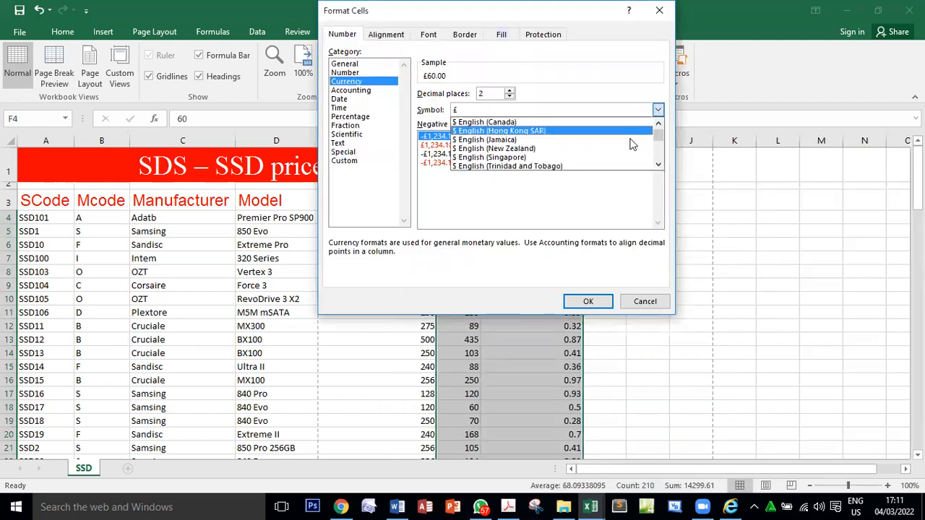
{"action": "scroll", "coordinate": [630, 145], "scroll_direction": "down", "scroll_amount": 15}
{"action": "scroll", "coordinate": [630, 144], "scroll_direction": "down", "scroll_amount": 12}
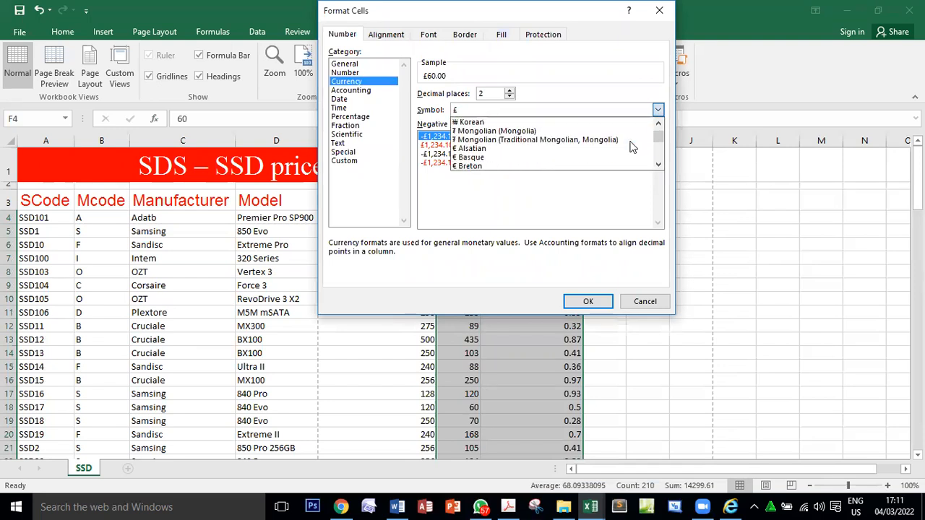
{"action": "scroll", "coordinate": [630, 147], "scroll_direction": "down", "scroll_amount": 2}
{"action": "scroll", "coordinate": [630, 147], "scroll_direction": "down", "scroll_amount": 3}
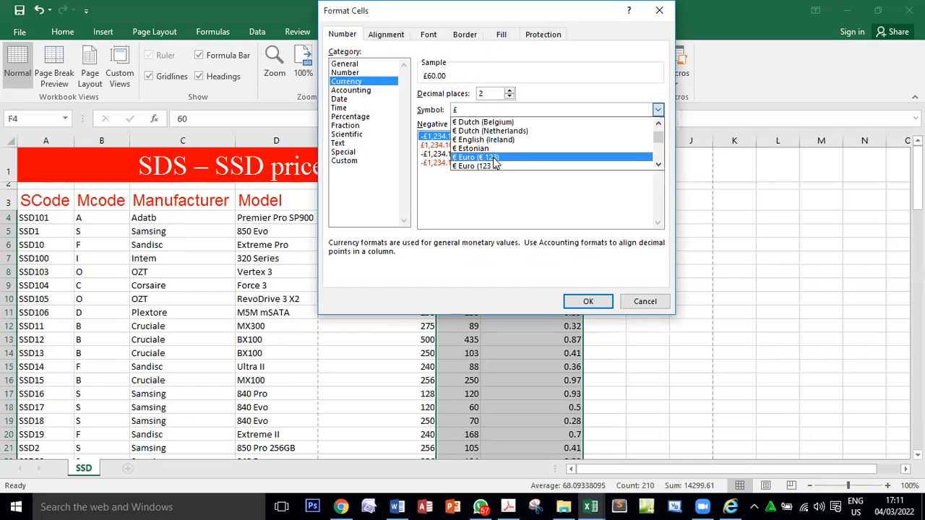
{"action": "left_click", "coordinate": [496, 161]}
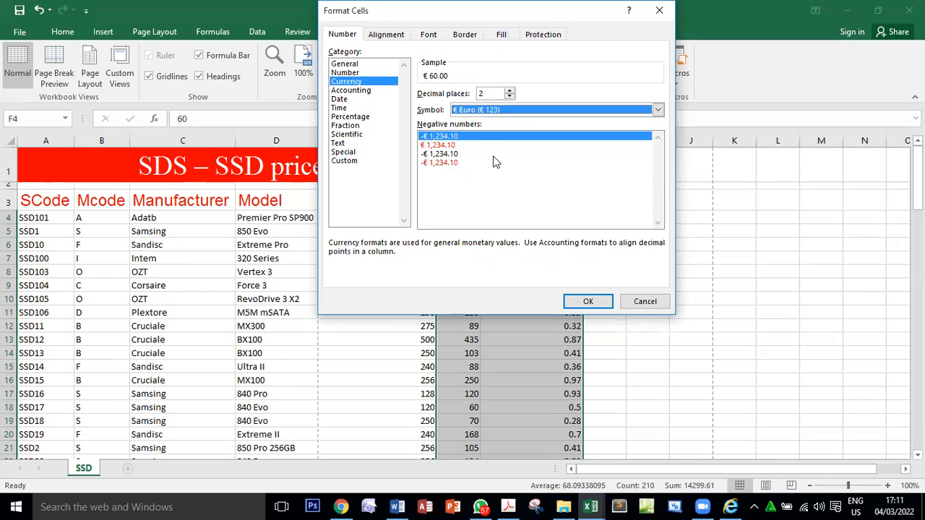
{"action": "left_click", "coordinate": [588, 301]}
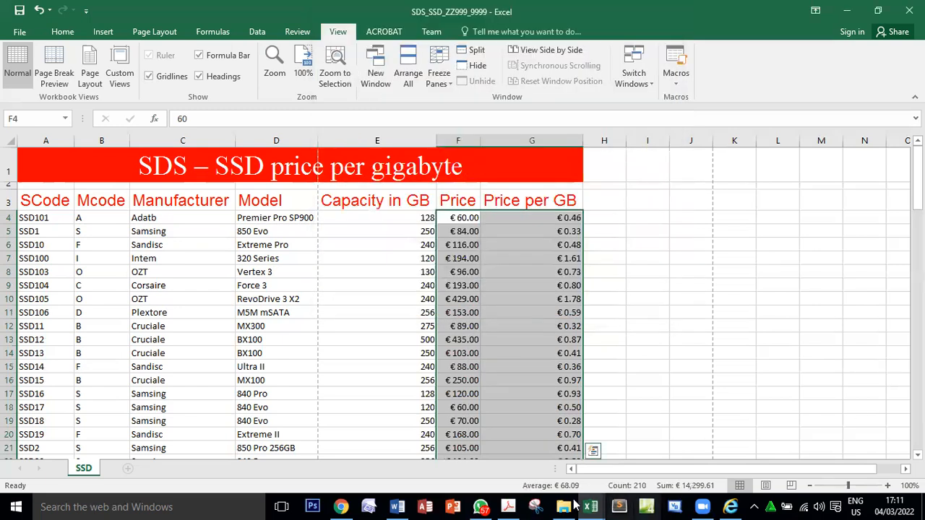
- Following exam question 20 in the PDF, show the formulas in the Excel sheet and autofit all columns to their contents
{"action": "left_click", "coordinate": [512, 503]}
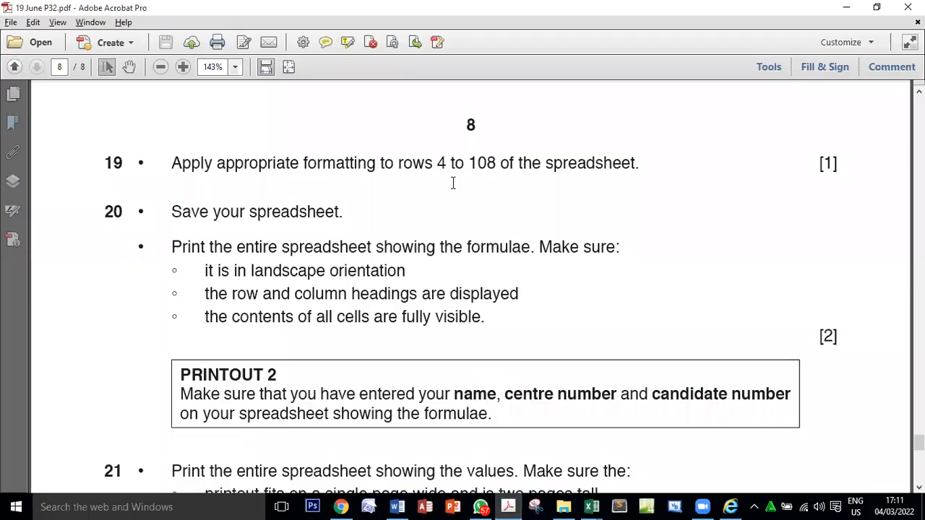
{"action": "scroll", "coordinate": [381, 196], "scroll_direction": "down", "scroll_amount": 3}
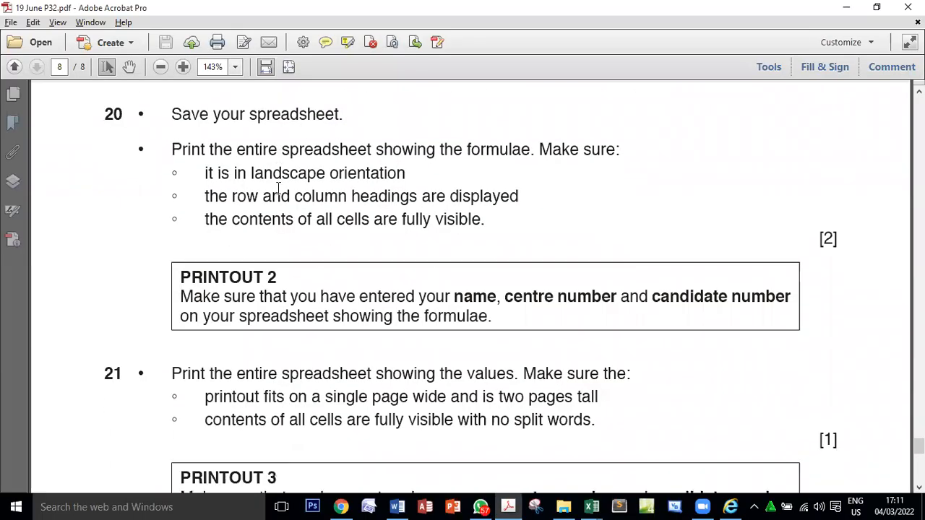
{"action": "double_click", "coordinate": [489, 149]}
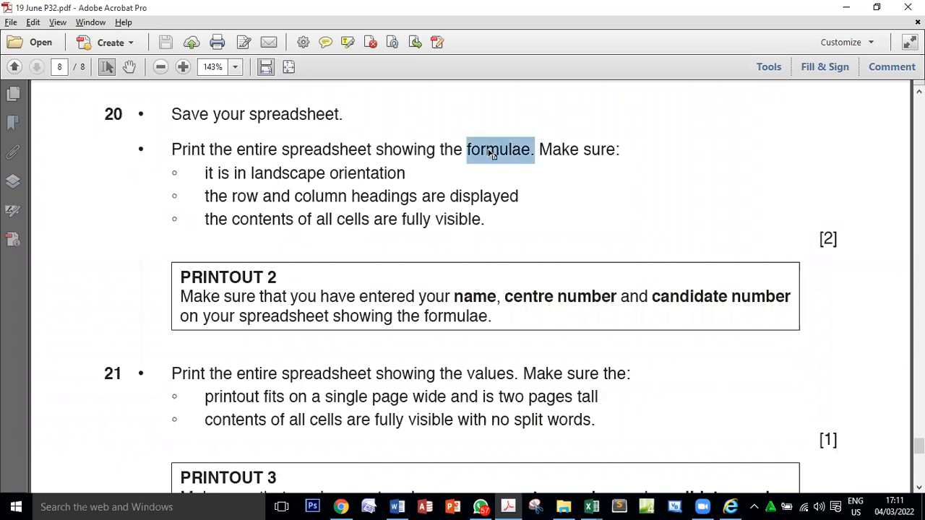
{"action": "key", "text": "alt+Tab"}
{"action": "left_click", "coordinate": [211, 32]}
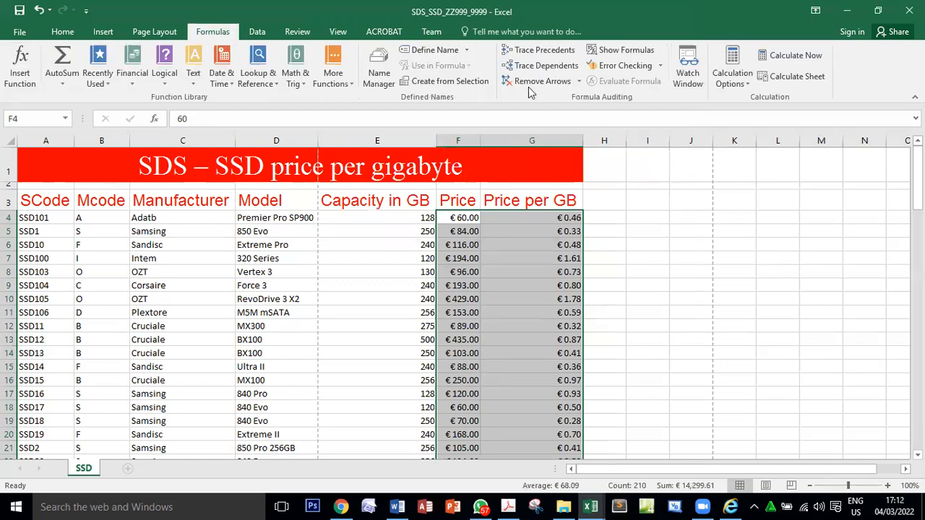
{"action": "left_click", "coordinate": [626, 50]}
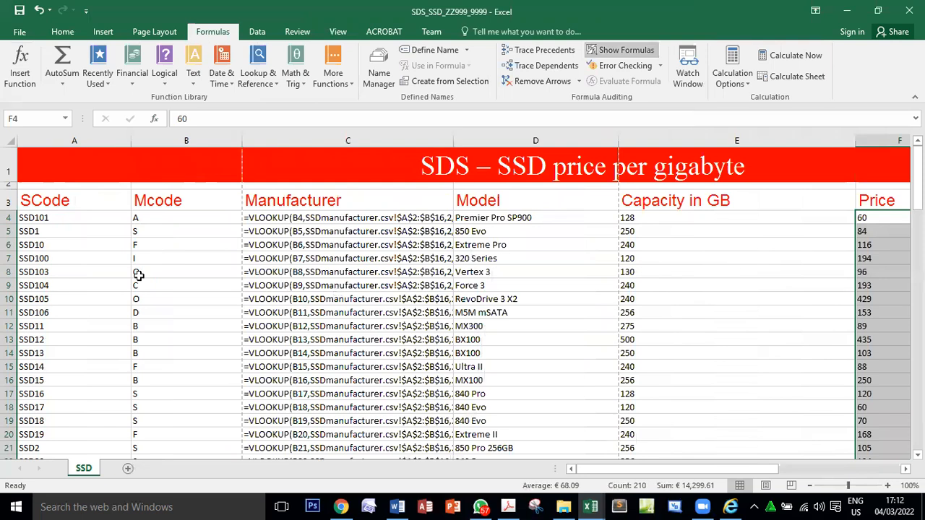
{"action": "left_click", "coordinate": [11, 141]}
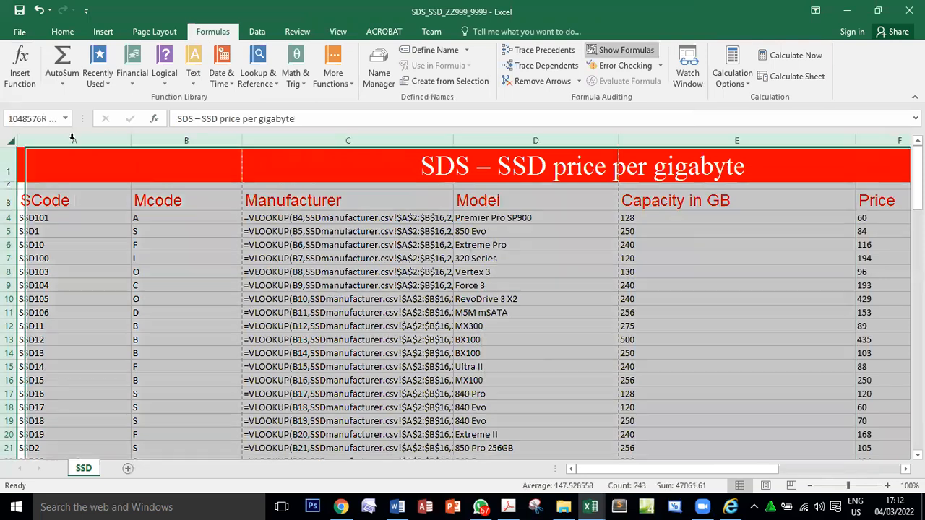
{"action": "double_click", "coordinate": [131, 140]}
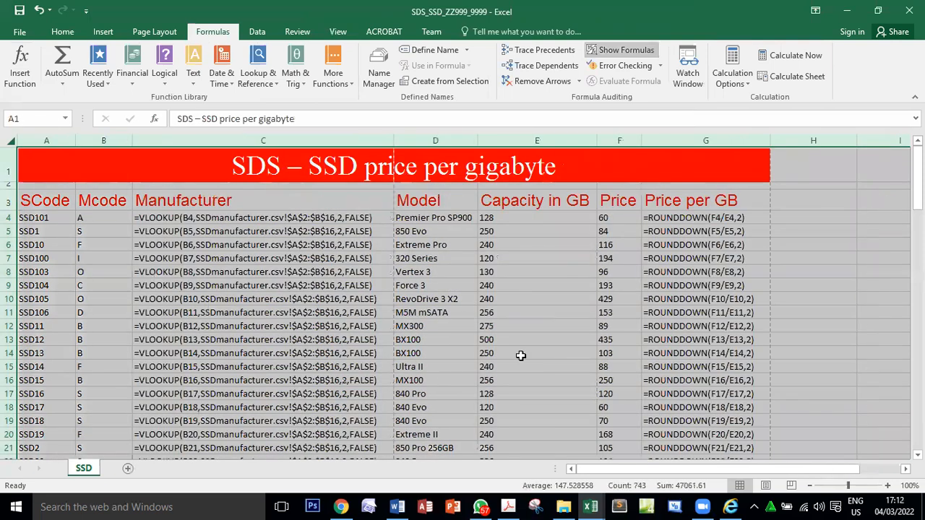
- Check the orientation requirement in the exam PDF and set the spreadsheet's page orientation to Landscape
{"action": "key", "text": "alt+Tab"}
{"action": "left_click_drag", "start_coordinate": [199, 171], "coordinate": [365, 174]}
{"action": "key", "text": "alt+Tab"}
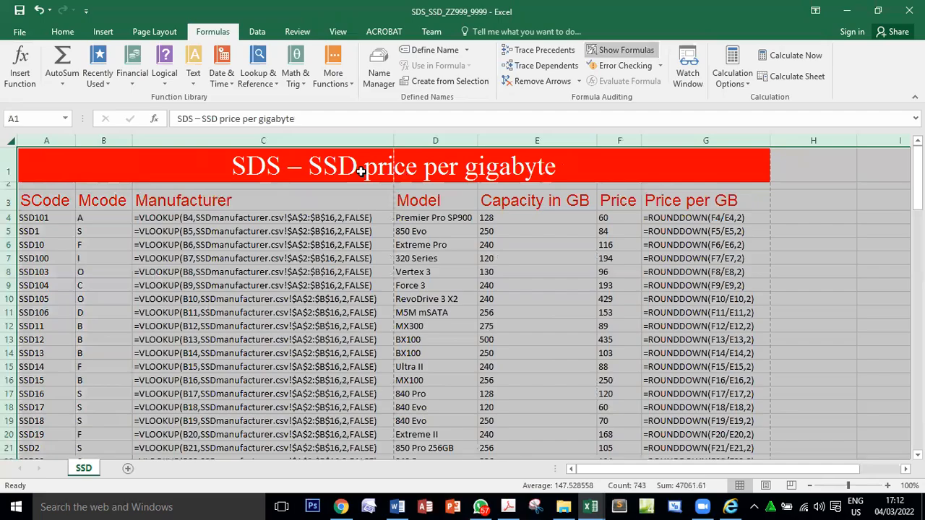
{"action": "left_click", "coordinate": [154, 31]}
{"action": "left_click", "coordinate": [143, 69]}
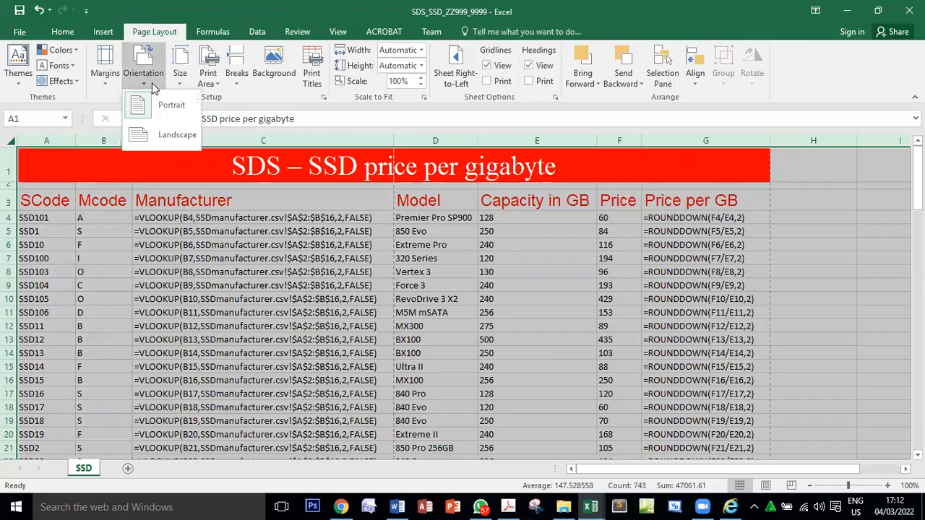
{"action": "left_click", "coordinate": [166, 139]}
- Check the headings requirement in the exam PDF and enable printing of row and column headings in the Excel page setup
{"action": "key", "text": "alt+Tab"}
{"action": "left_click_drag", "start_coordinate": [192, 197], "coordinate": [488, 196]}
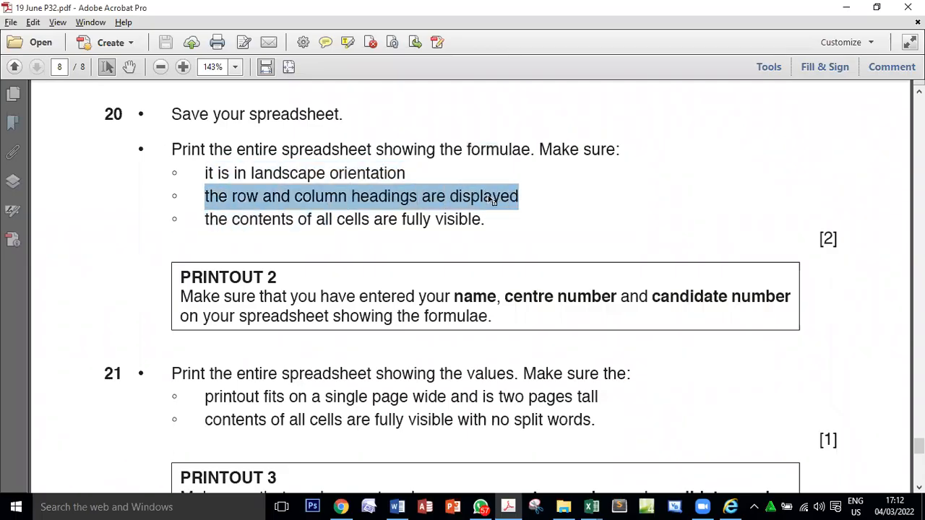
{"action": "key", "text": "alt+Tab"}
{"action": "left_click", "coordinate": [318, 86]}
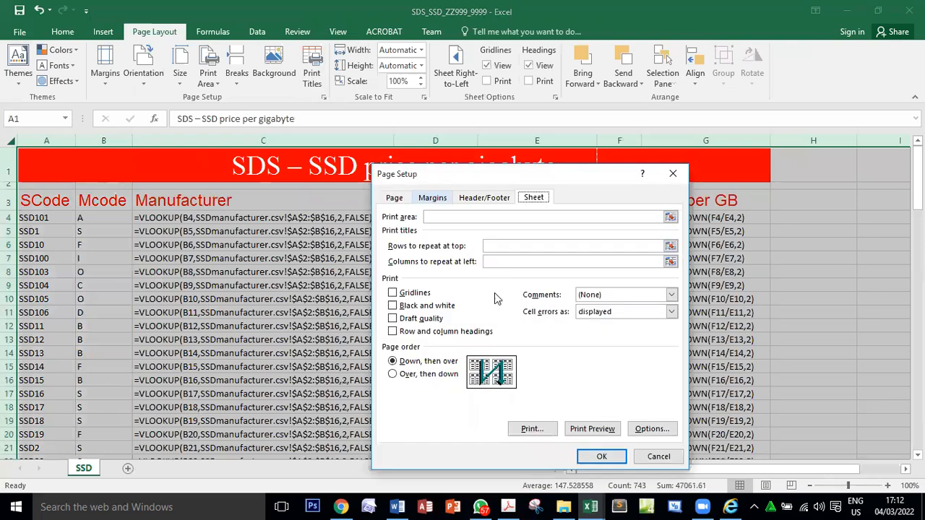
{"action": "left_click", "coordinate": [409, 334]}
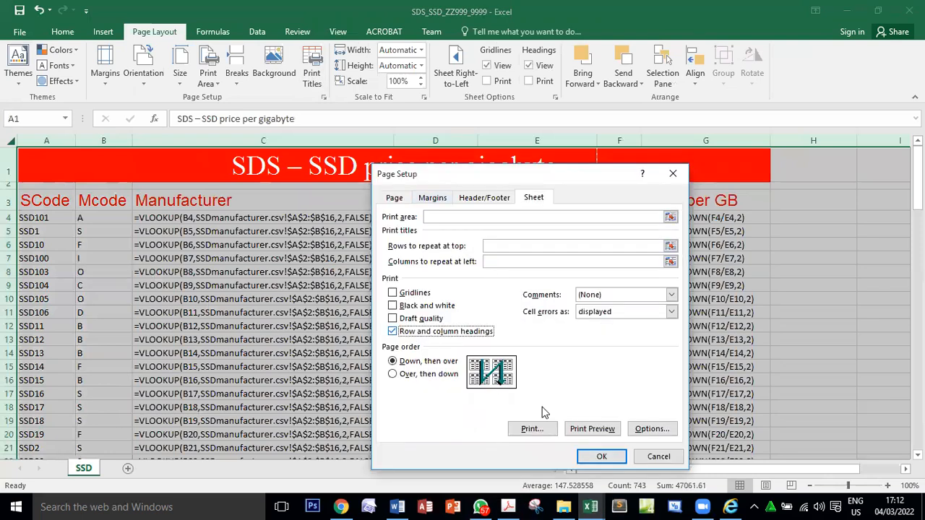
{"action": "left_click", "coordinate": [601, 457]}
- Review the cell visibility and Printout 2 candidate details requirements in the exam PDF against the formula view in Excel
{"action": "key", "text": "alt+Tab"}
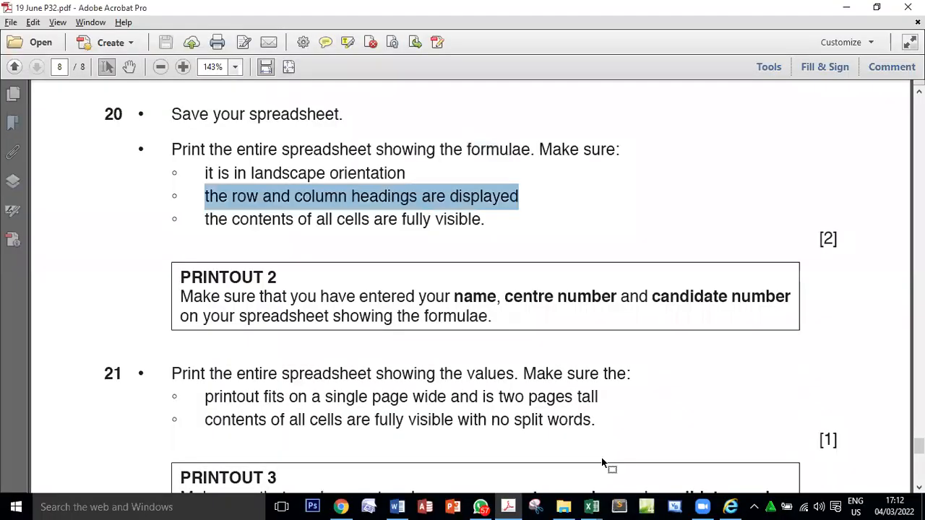
{"action": "left_click_drag", "start_coordinate": [205, 219], "coordinate": [464, 227]}
{"action": "key", "text": "alt+Tab"}
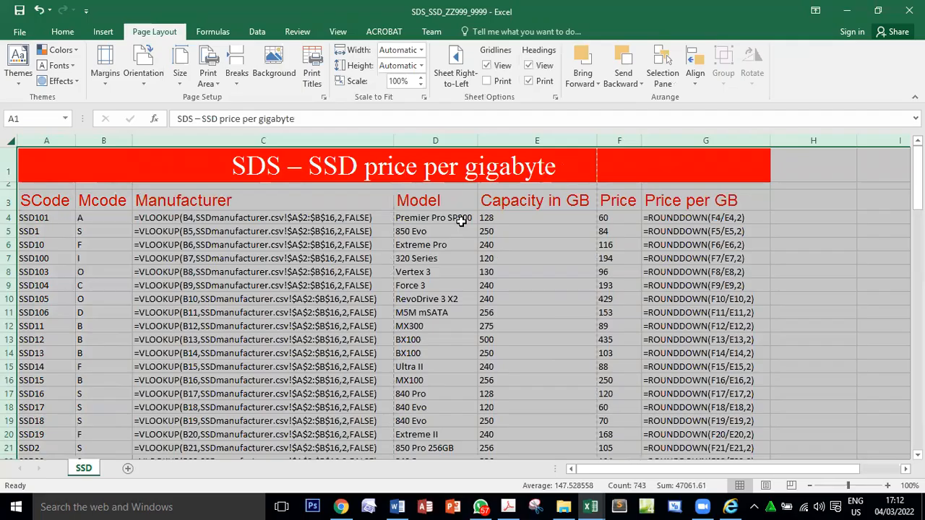
{"action": "left_click", "coordinate": [11, 141]}
{"action": "left_click", "coordinate": [407, 382]}
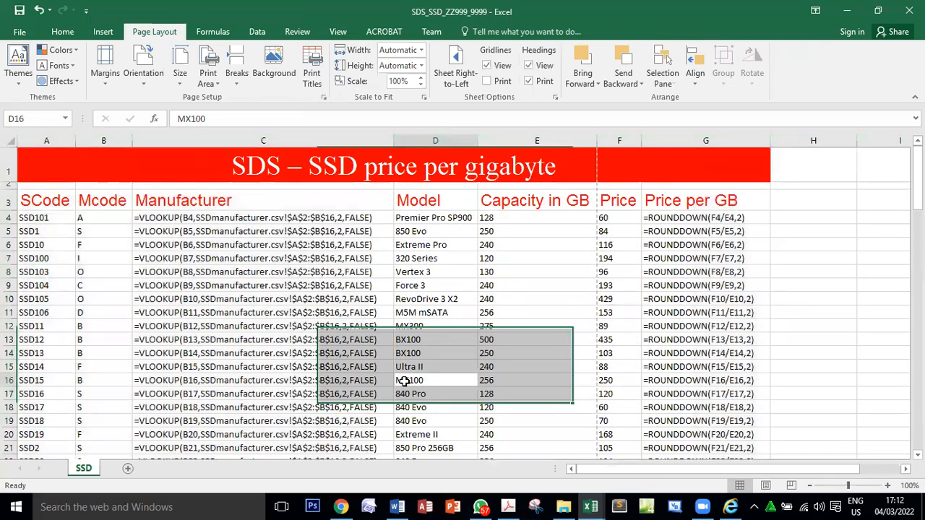
{"action": "key", "text": "alt+Tab"}
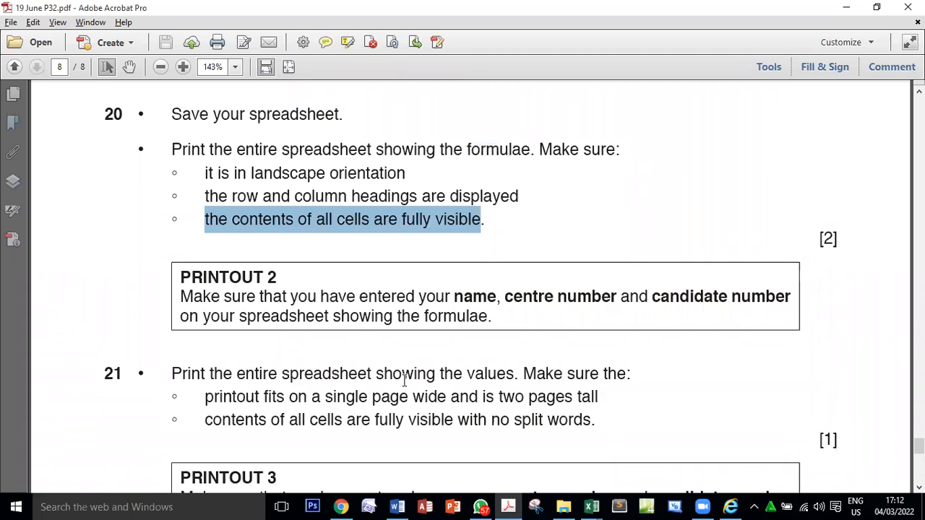
{"action": "left_click_drag", "start_coordinate": [463, 297], "coordinate": [748, 300]}
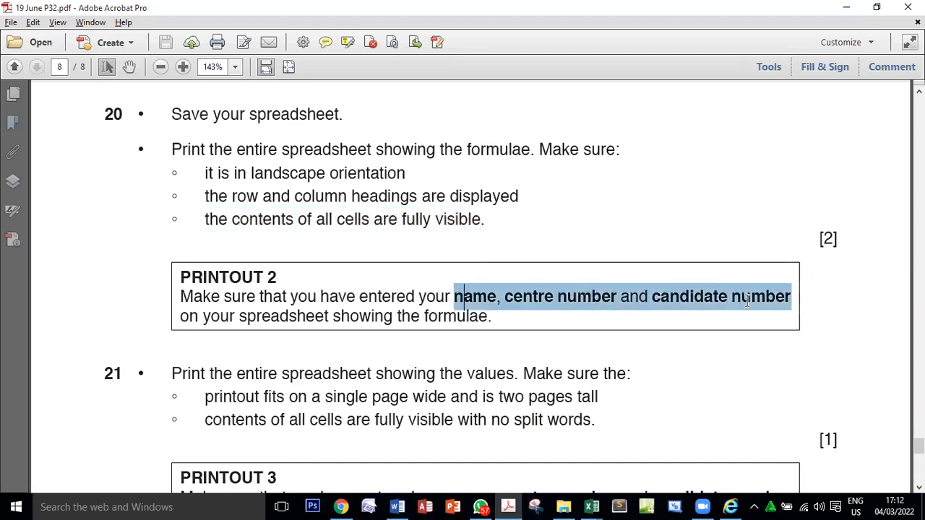
{"action": "left_click_drag", "start_coordinate": [178, 321], "coordinate": [468, 329]}
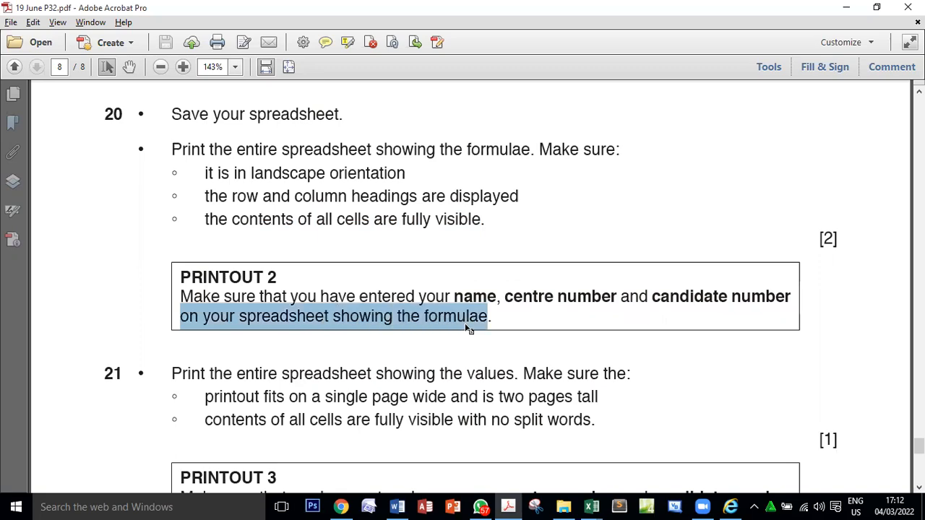
{"action": "key", "text": "alt+Tab"}
{"action": "key", "text": "alt+Tab"}
{"action": "key", "text": "alt+Tab"}
- Print the active sheet in formula view with Microsoft Print to PDF as the printer
{"action": "left_click", "coordinate": [22, 33]}
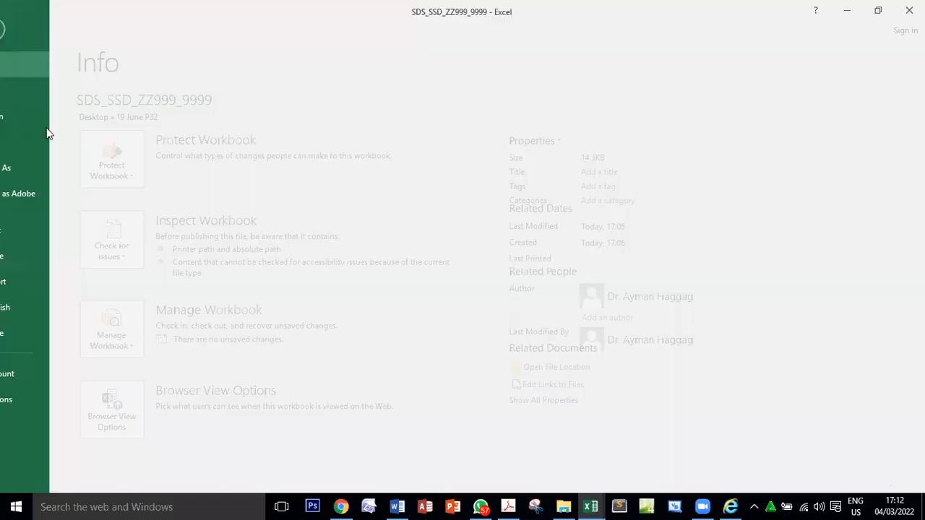
{"action": "left_click", "coordinate": [37, 229]}
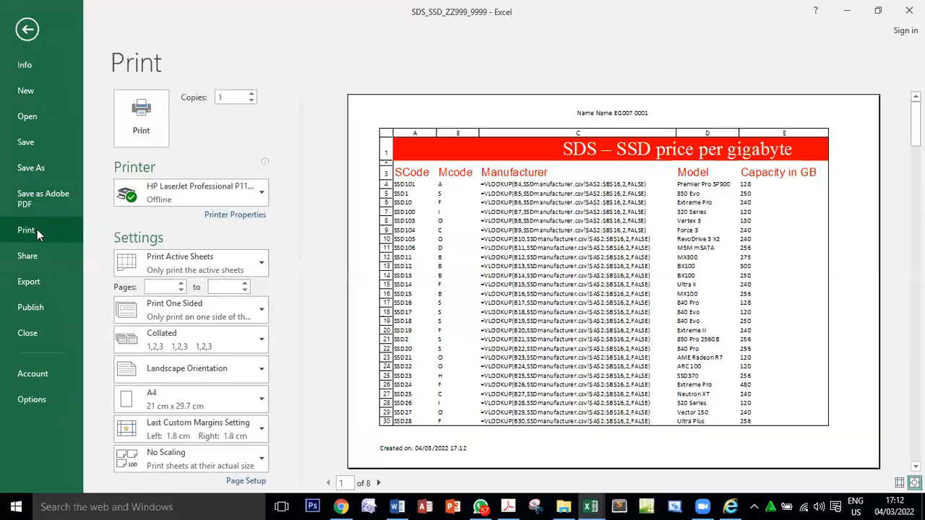
{"action": "left_click", "coordinate": [217, 188]}
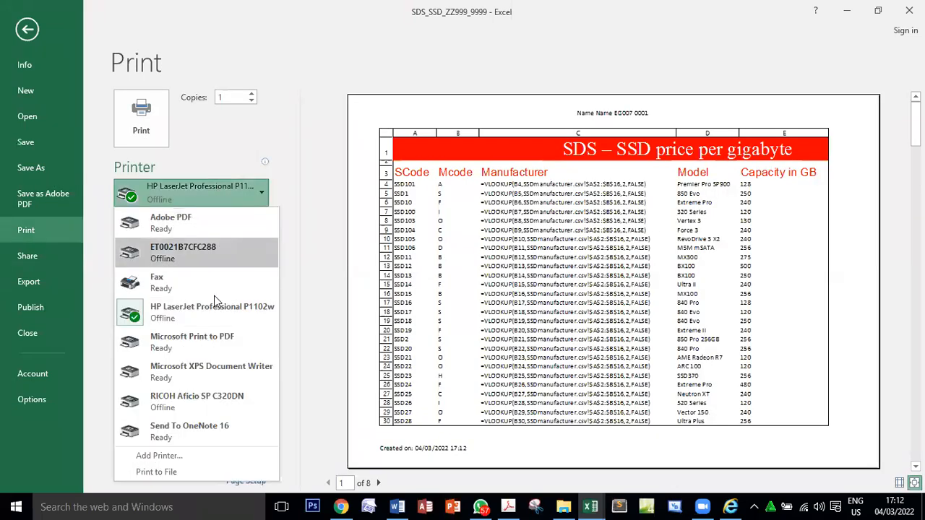
{"action": "left_click", "coordinate": [214, 340]}
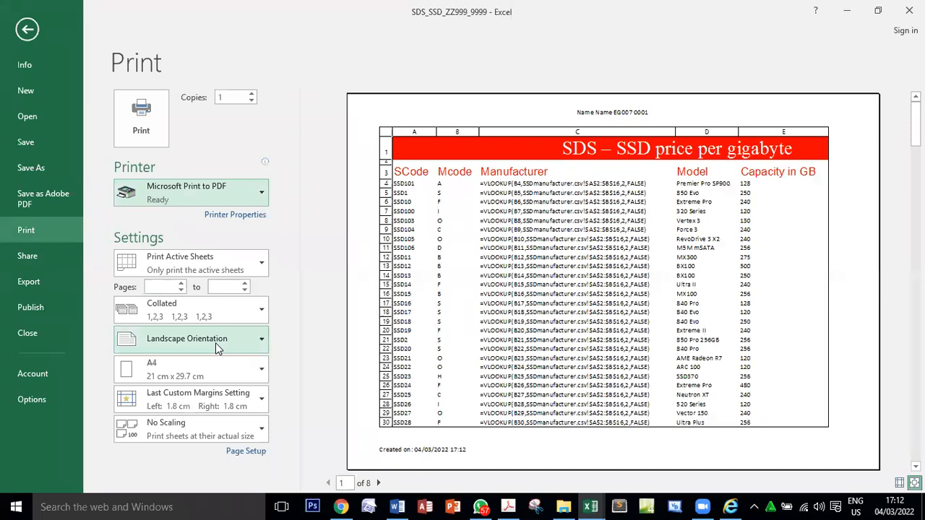
{"action": "left_click", "coordinate": [154, 116]}
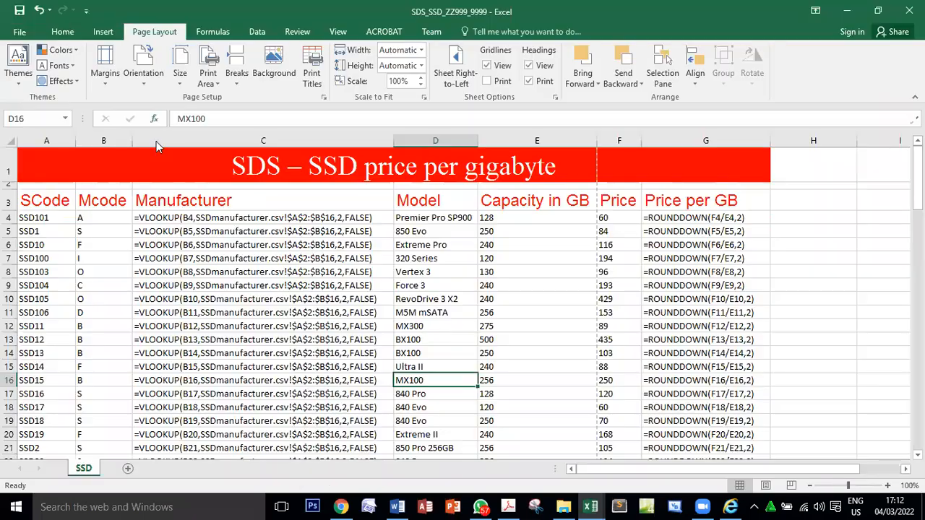
- Save the print output in the Desktop folder 19 June P32 as PRINTOUT 2, taking the name from the exam PDF
{"action": "left_click", "coordinate": [460, 244]}
{"action": "scroll", "coordinate": [738, 304], "scroll_direction": "down", "scroll_amount": 2}
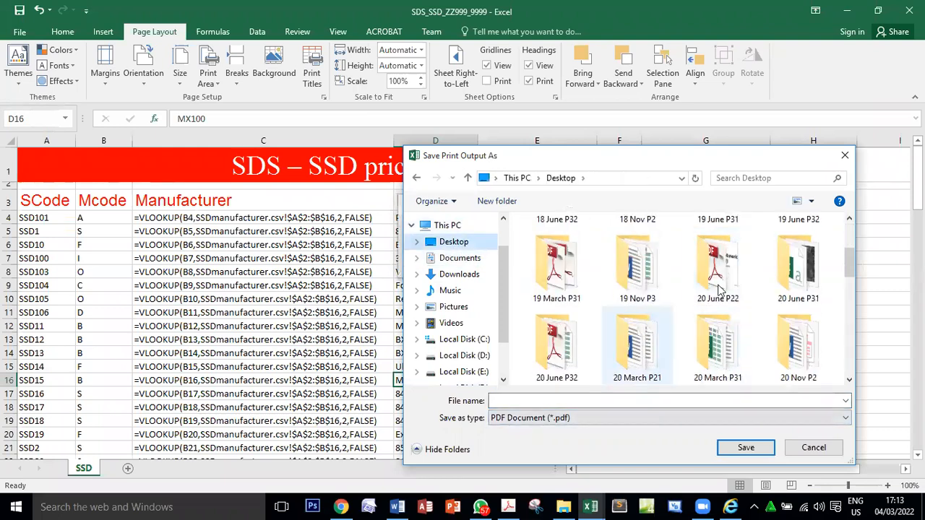
{"action": "double_click", "coordinate": [799, 224]}
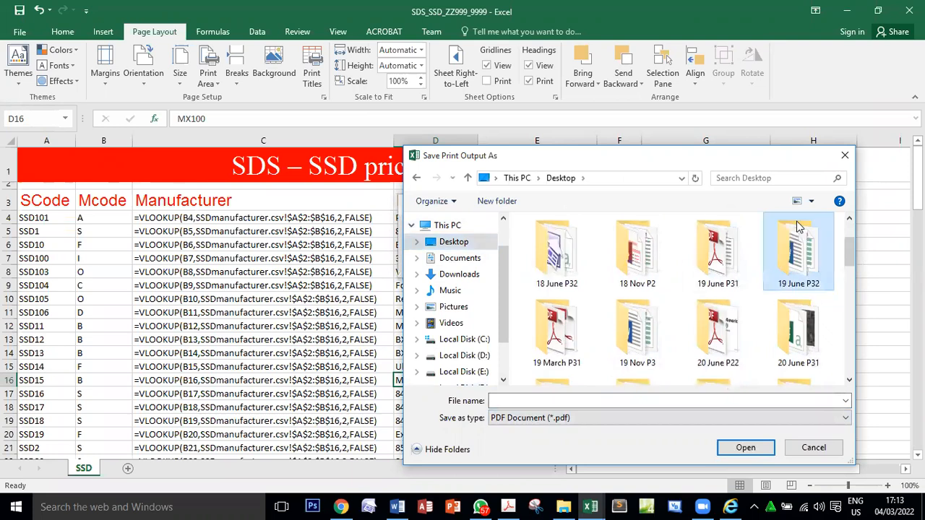
{"action": "key", "text": "alt+Tab"}
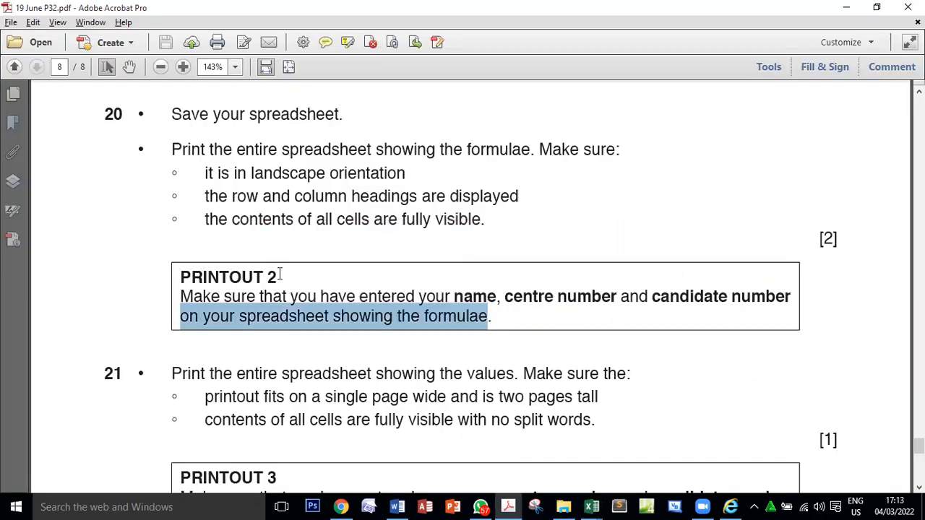
{"action": "left_click_drag", "start_coordinate": [280, 275], "coordinate": [180, 276]}
{"action": "key", "text": "ctrl+c"}
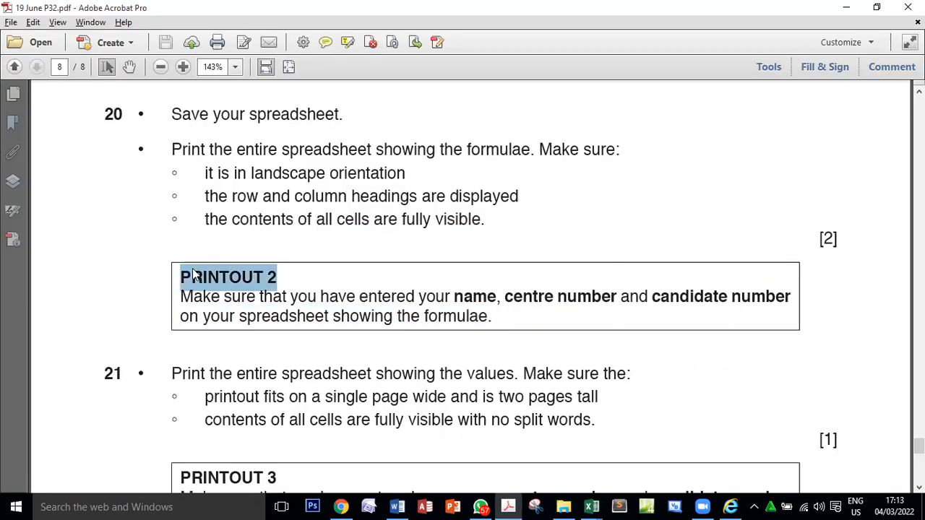
{"action": "key", "text": "alt+Tab"}
{"action": "left_click", "coordinate": [509, 401]}
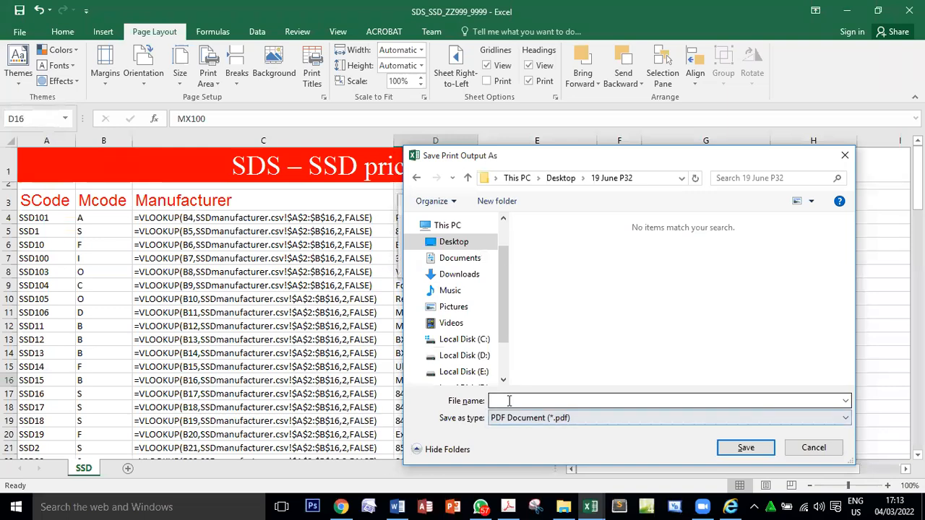
{"action": "key", "text": "ctrl+v"}
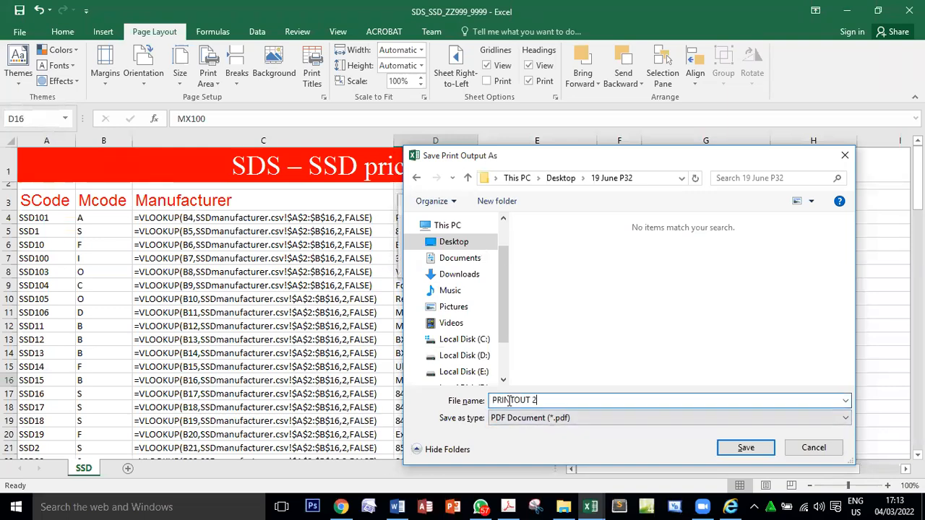
{"action": "left_click", "coordinate": [743, 448]}
- Open the PRINTOUT 2 PDF from the 19 June P32 folder and check all its pages
{"action": "left_click", "coordinate": [564, 506]}
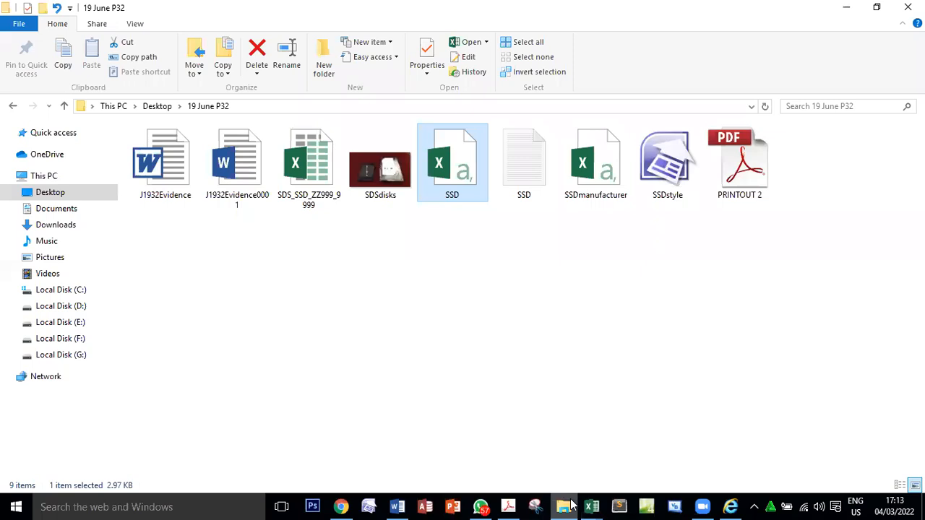
{"action": "double_click", "coordinate": [748, 205]}
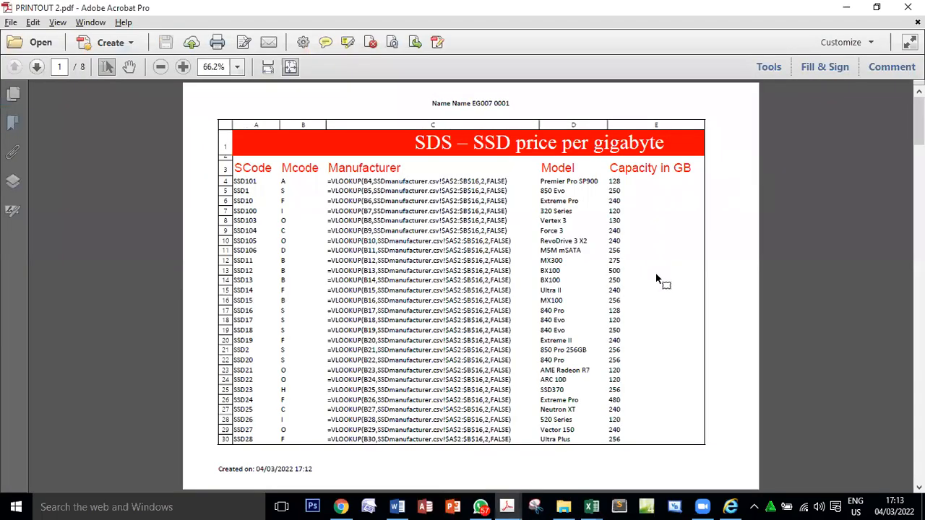
{"action": "scroll", "coordinate": [656, 274], "scroll_direction": "down", "scroll_amount": 5}
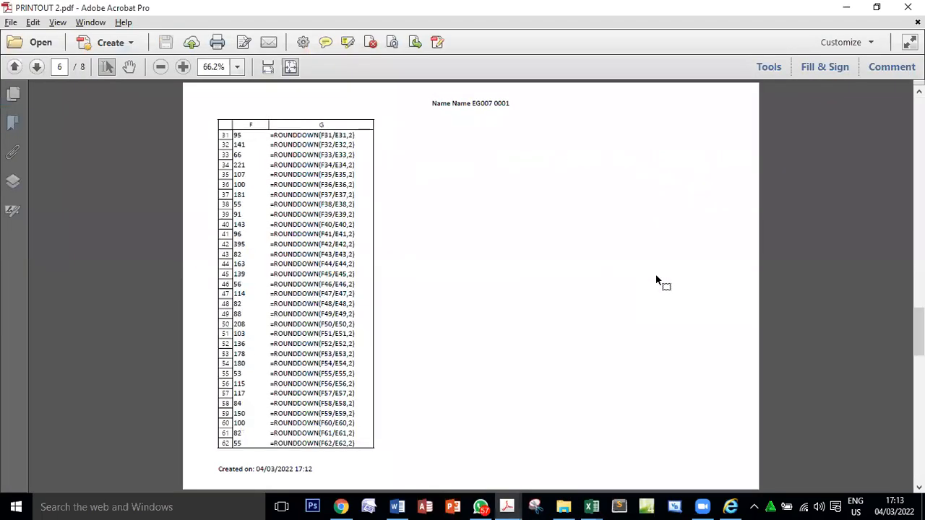
{"action": "scroll", "coordinate": [657, 277], "scroll_direction": "down", "scroll_amount": 2}
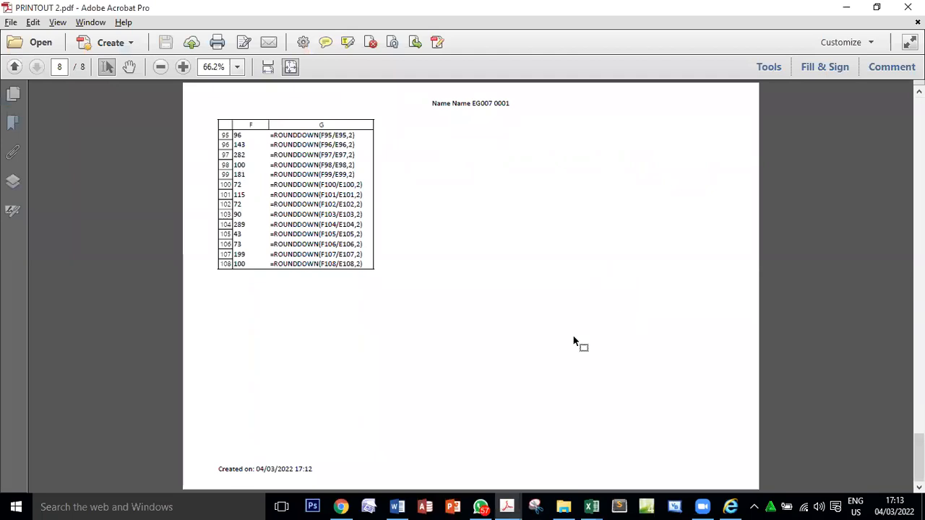
{"action": "scroll", "coordinate": [573, 336], "scroll_direction": "up", "scroll_amount": 7}
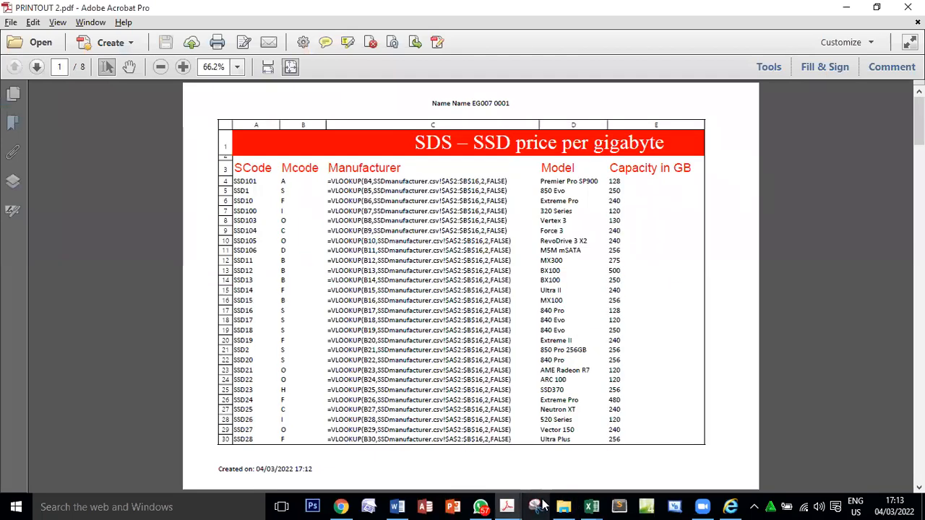
- Read the question 21 instruction on printing the values in the exam PDF, and close the PRINTOUT 2 PDF
{"action": "mouse_move", "coordinate": [508, 506]}
{"action": "left_click", "coordinate": [441, 445]}
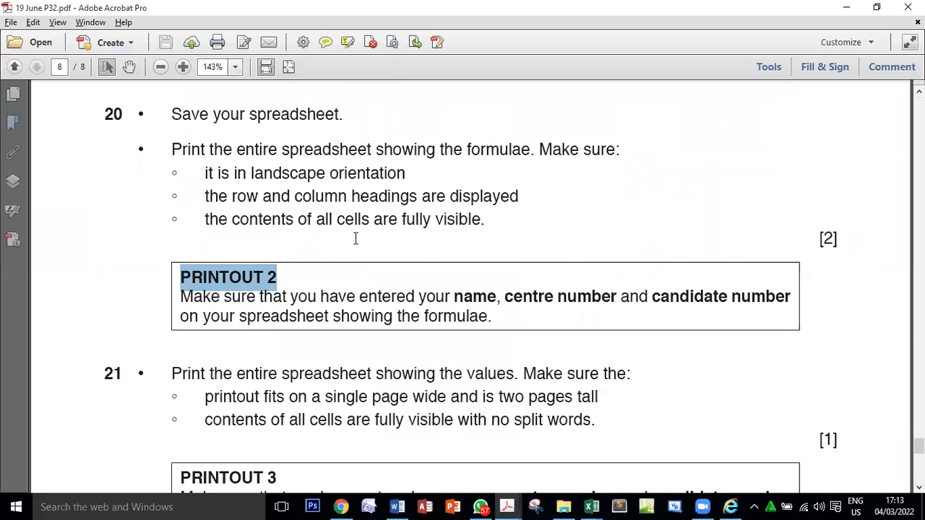
{"action": "scroll", "coordinate": [356, 239], "scroll_direction": "down", "scroll_amount": 2}
{"action": "scroll", "coordinate": [356, 239], "scroll_direction": "down", "scroll_amount": 1}
{"action": "left_click_drag", "start_coordinate": [236, 210], "coordinate": [476, 214]}
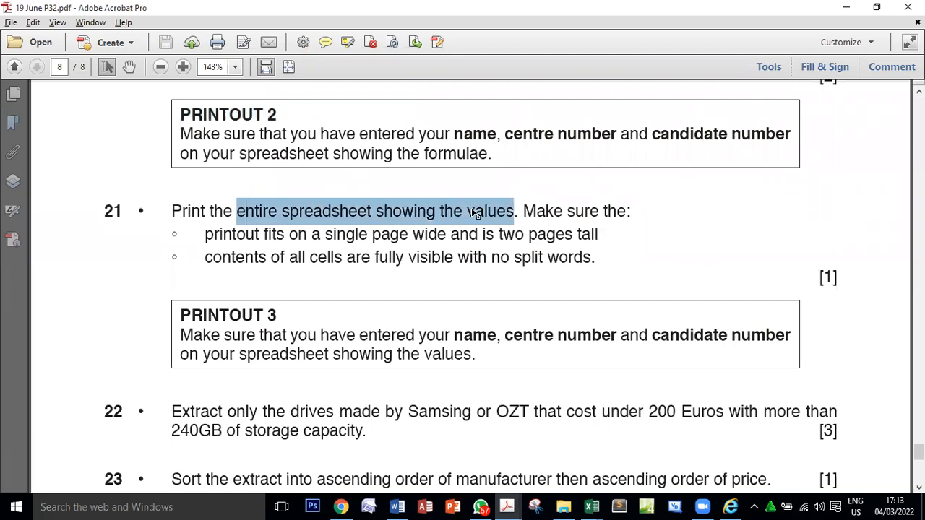
{"action": "key", "text": "alt+Tab"}
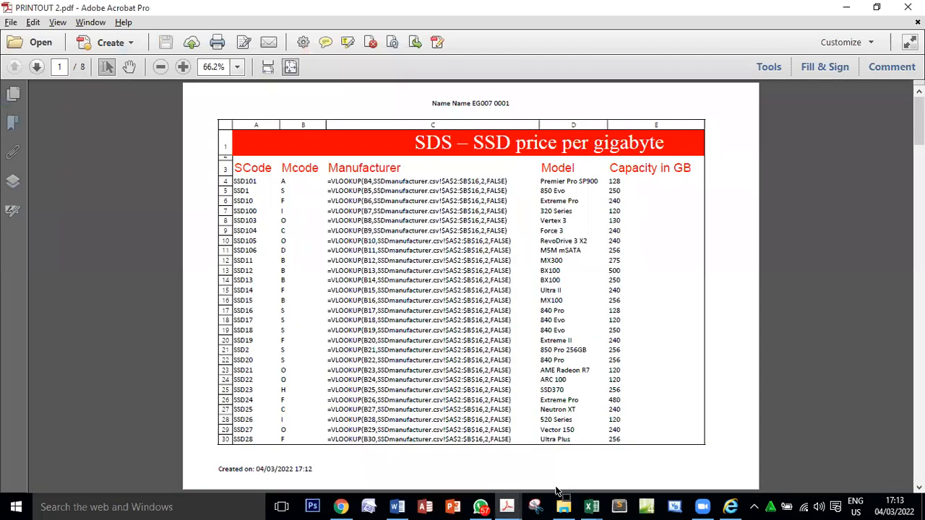
{"action": "left_click", "coordinate": [912, 6]}
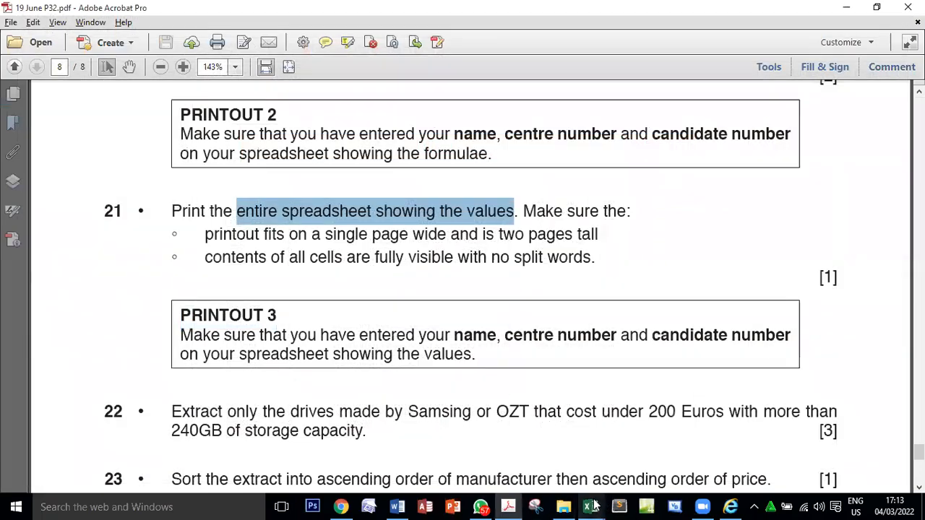
- Switch to Excel, turn off the formula display and autofit all column widths on the SSD sheet
{"action": "left_click", "coordinate": [636, 443]}
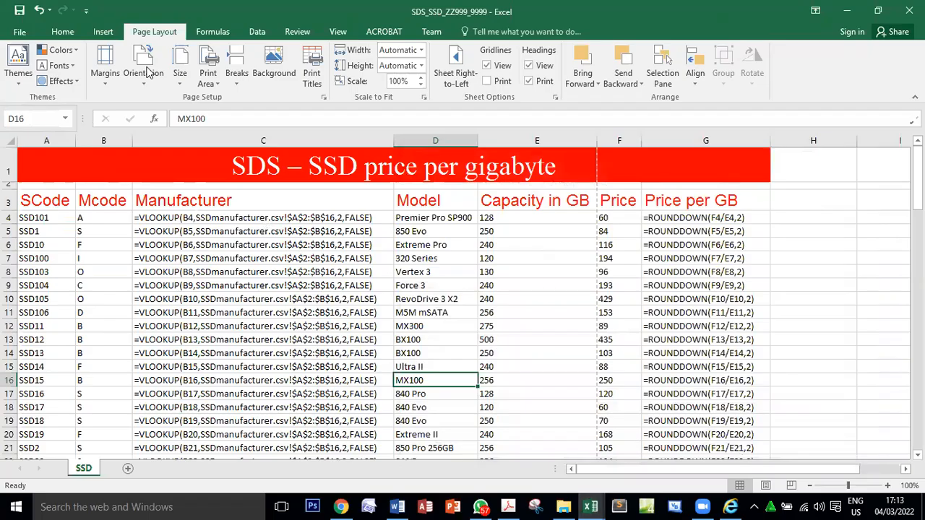
{"action": "left_click", "coordinate": [220, 33]}
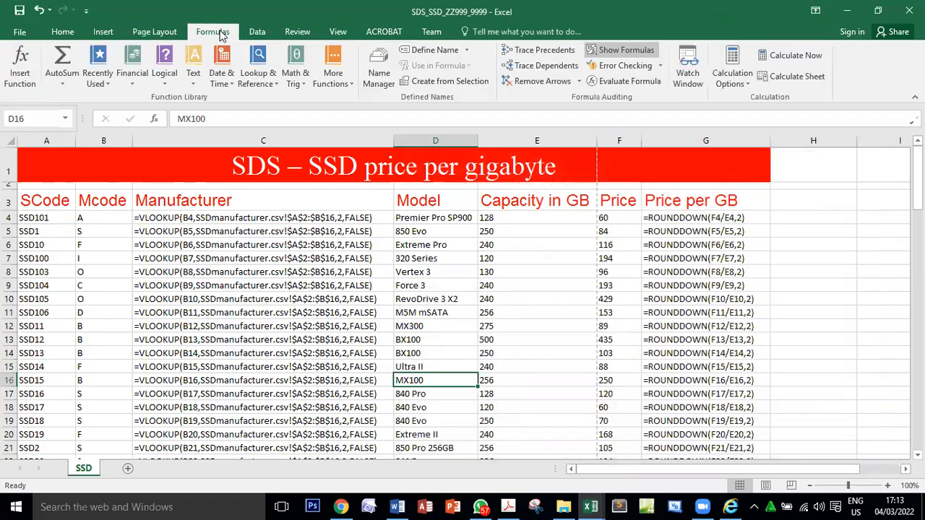
{"action": "left_click", "coordinate": [613, 52]}
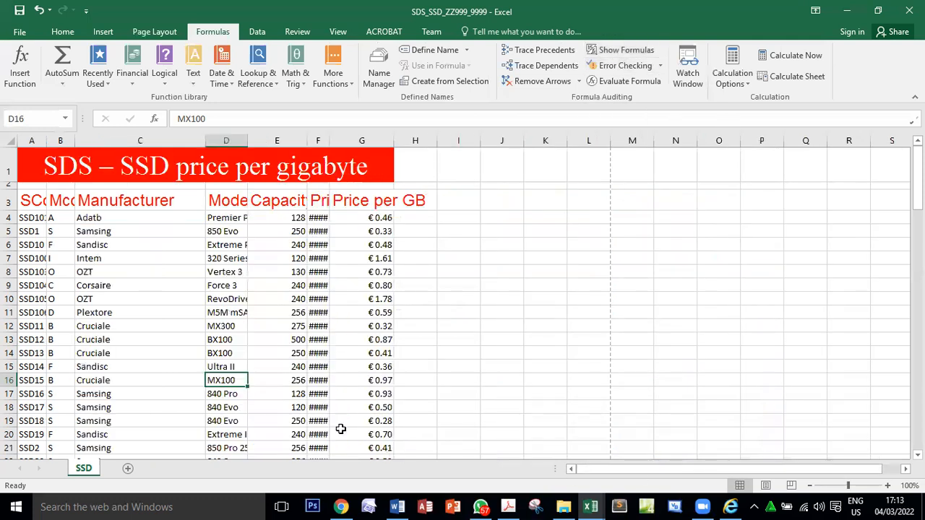
{"action": "left_click", "coordinate": [8, 142]}
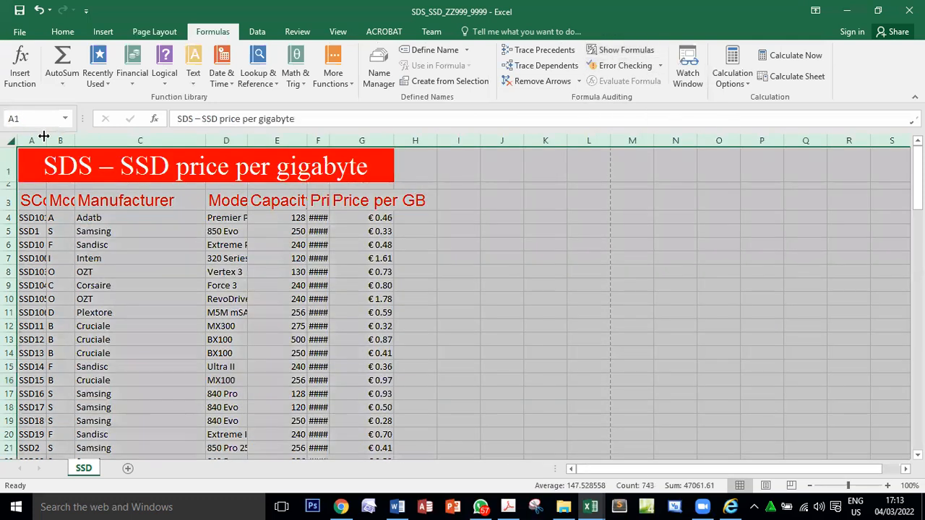
{"action": "double_click", "coordinate": [44, 136]}
- Compare the page-fit requirements of question 21 with the orientation and headings requirements of question 20 in the exam PDF
{"action": "key", "text": "alt+Tab"}
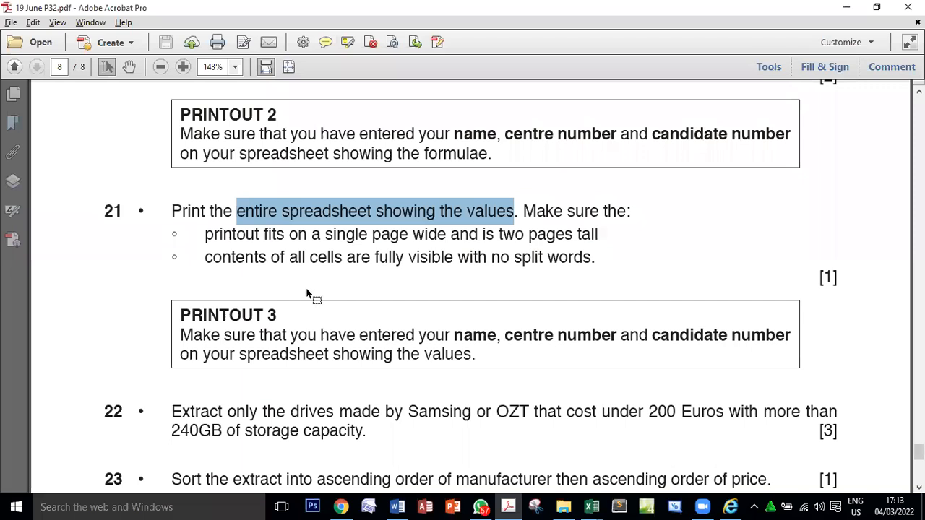
{"action": "left_click", "coordinate": [287, 240]}
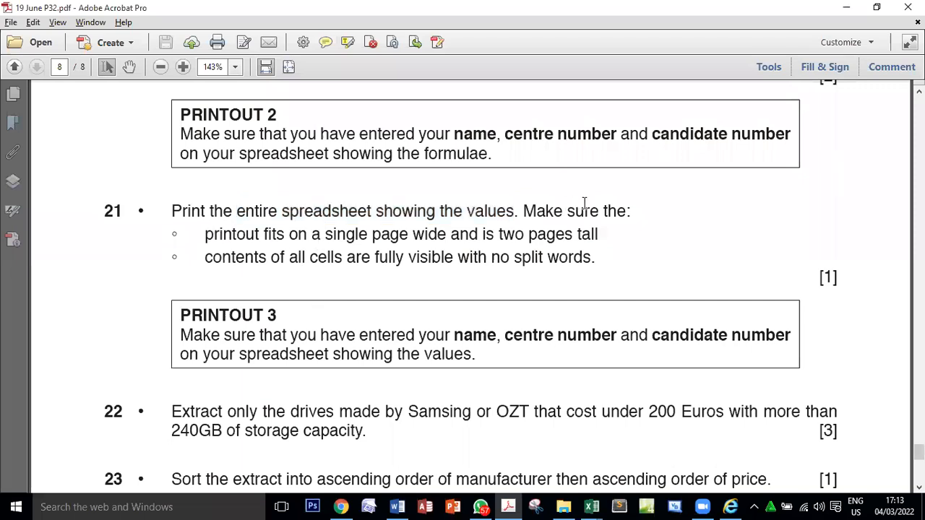
{"action": "left_click_drag", "start_coordinate": [375, 234], "coordinate": [446, 235]}
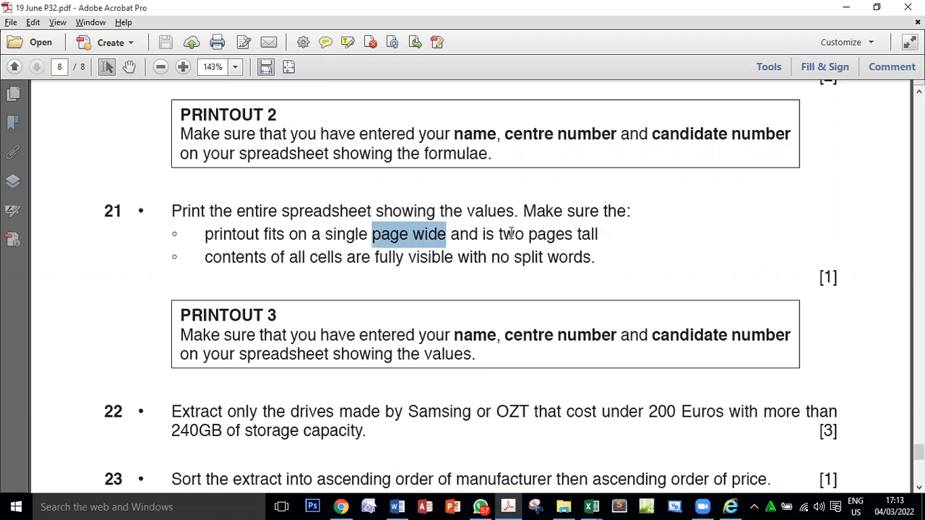
{"action": "left_click_drag", "start_coordinate": [598, 234], "coordinate": [473, 236]}
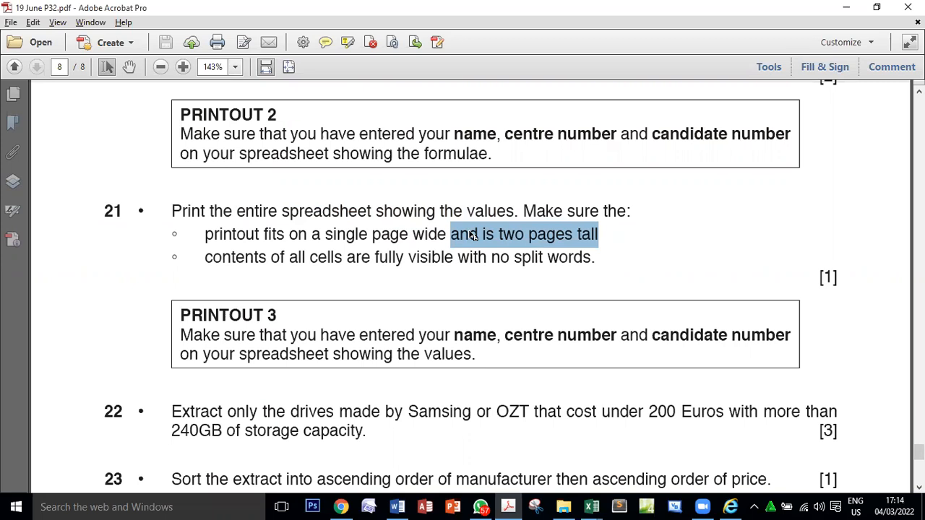
{"action": "scroll", "coordinate": [474, 236], "scroll_direction": "up", "scroll_amount": 3}
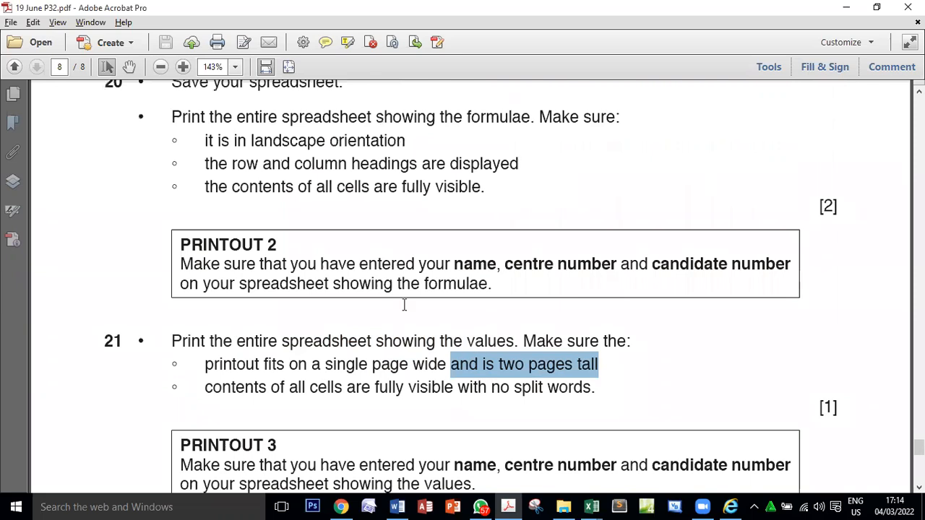
{"action": "left_click_drag", "start_coordinate": [253, 141], "coordinate": [409, 143]}
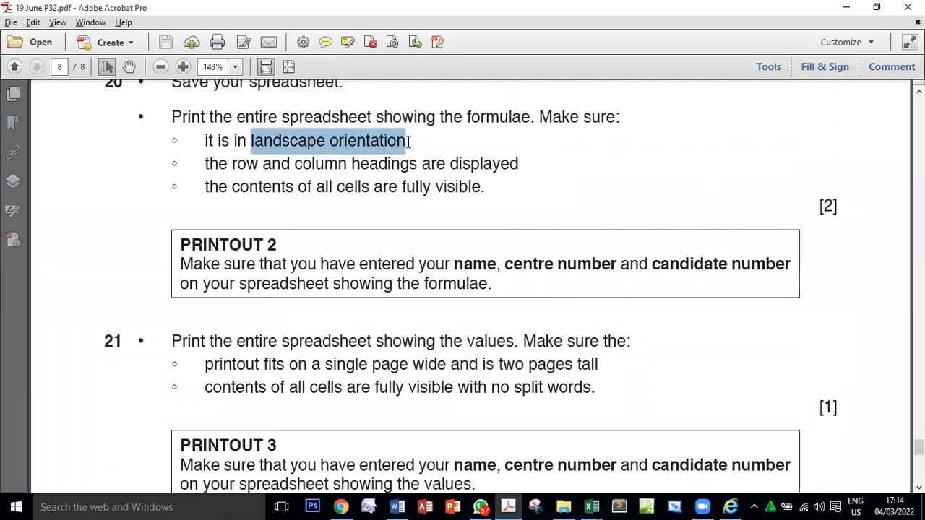
{"action": "left_click_drag", "start_coordinate": [206, 163], "coordinate": [486, 177]}
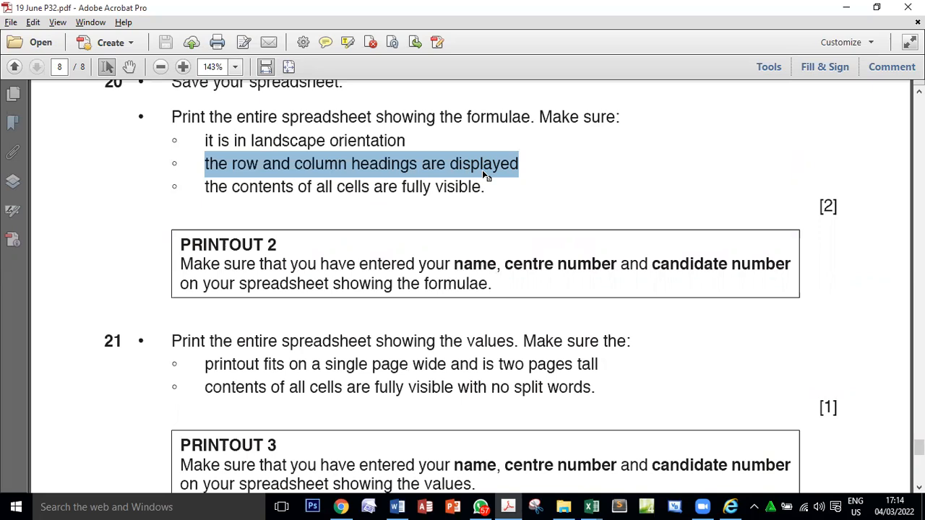
- Disable printing of row and column headings in the Excel page setup and deselect the whole sheet
{"action": "mouse_move", "coordinate": [590, 506]}
{"action": "left_click", "coordinate": [668, 441]}
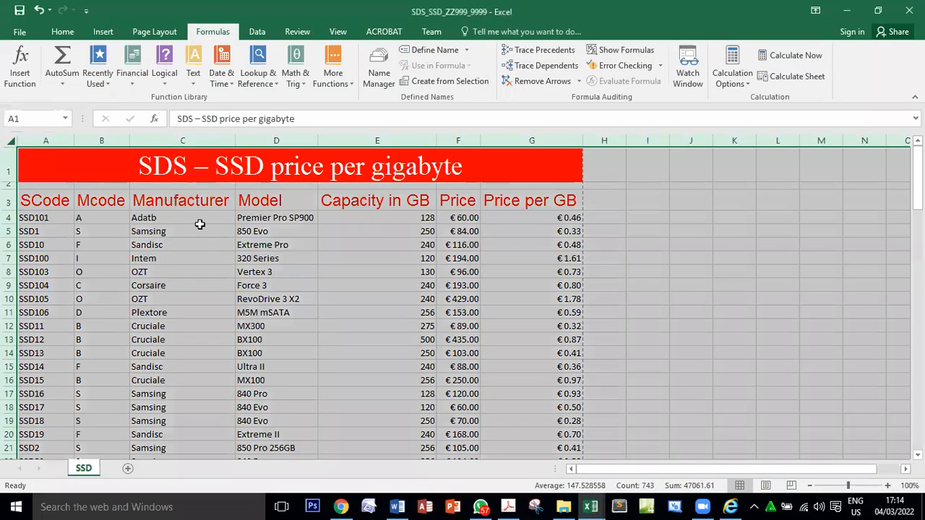
{"action": "left_click", "coordinate": [154, 32]}
{"action": "left_click", "coordinate": [312, 72]}
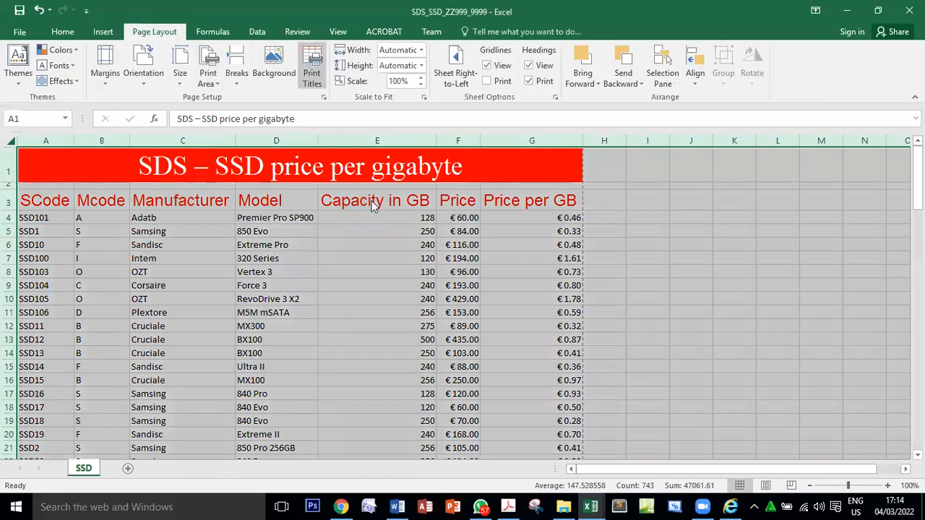
{"action": "left_click", "coordinate": [418, 333]}
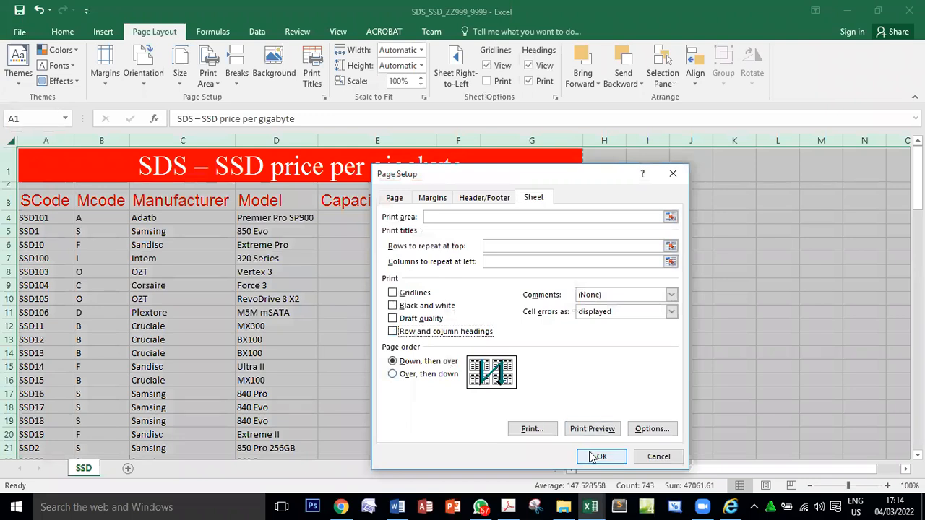
{"action": "left_click", "coordinate": [602, 456]}
{"action": "left_click", "coordinate": [577, 314]}
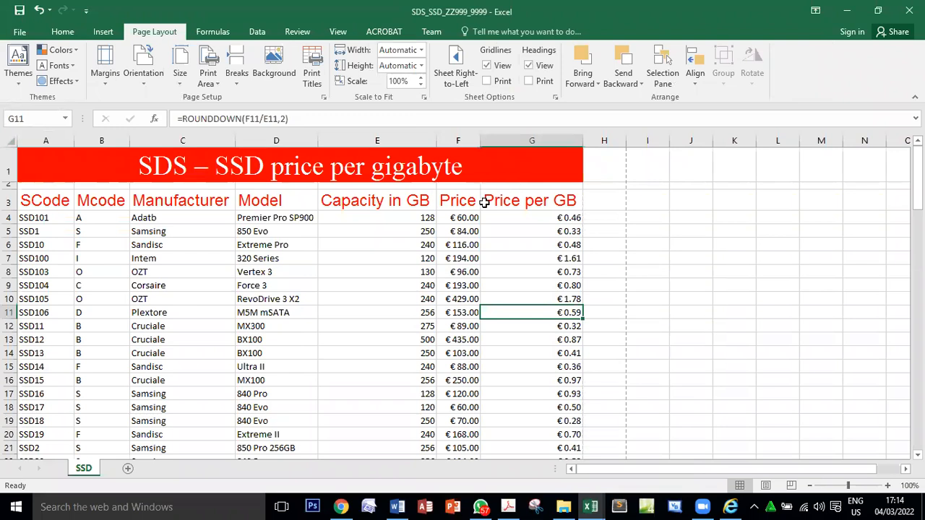
- Open the print preview of the values view and page through the whole printout, returning to the first page
{"action": "left_click", "coordinate": [20, 31]}
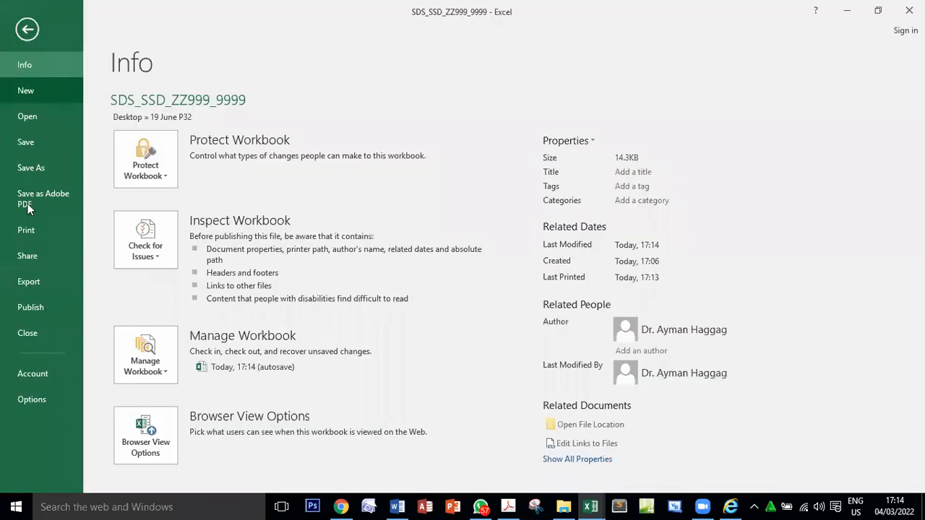
{"action": "left_click", "coordinate": [36, 229]}
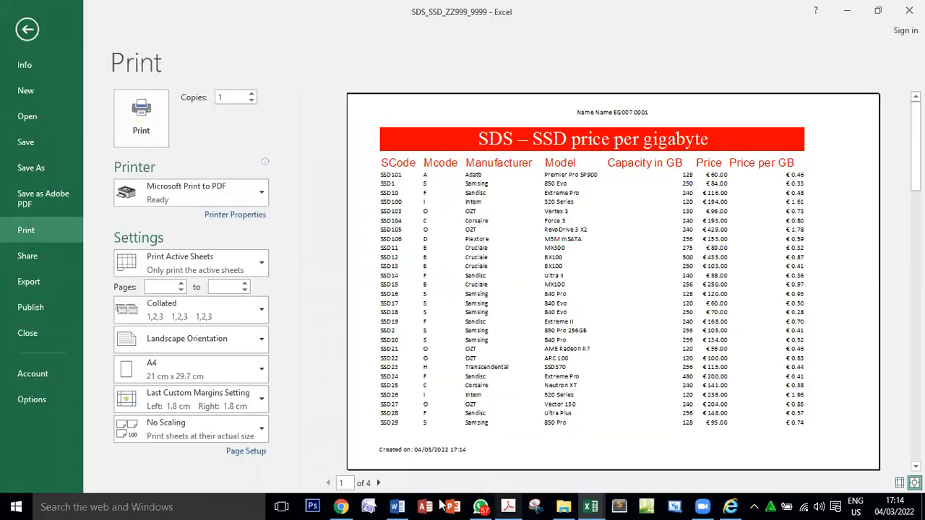
{"action": "left_click", "coordinate": [379, 483]}
{"action": "left_click", "coordinate": [380, 482]}
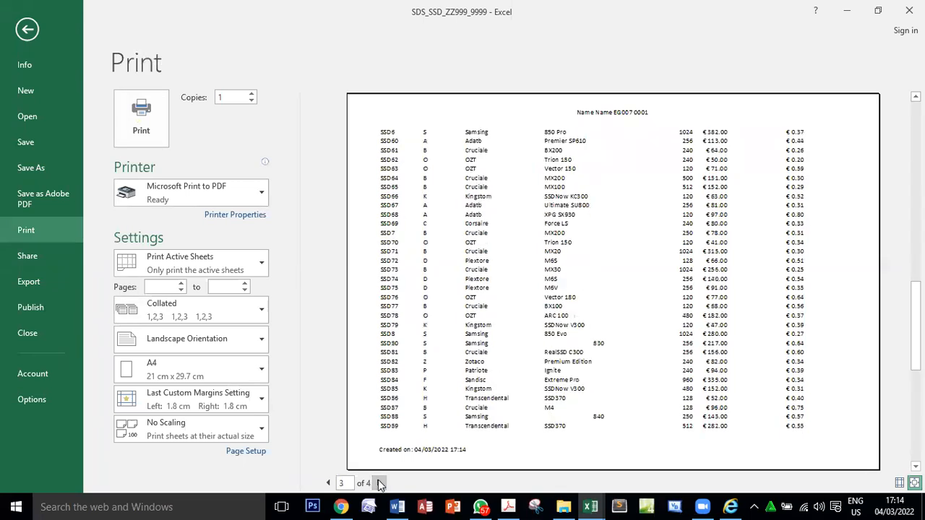
{"action": "left_click", "coordinate": [380, 483]}
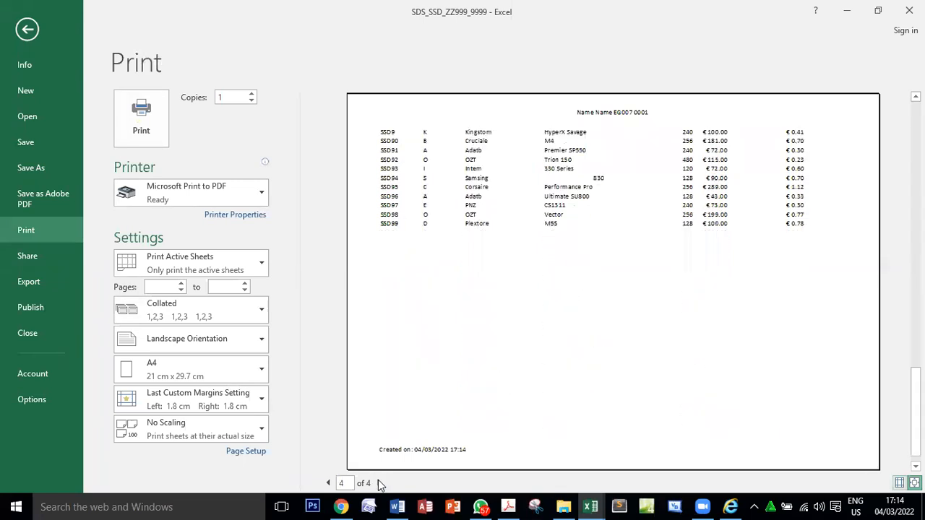
{"action": "left_click", "coordinate": [326, 483]}
{"action": "left_click", "coordinate": [327, 483]}
{"action": "left_click", "coordinate": [326, 483]}
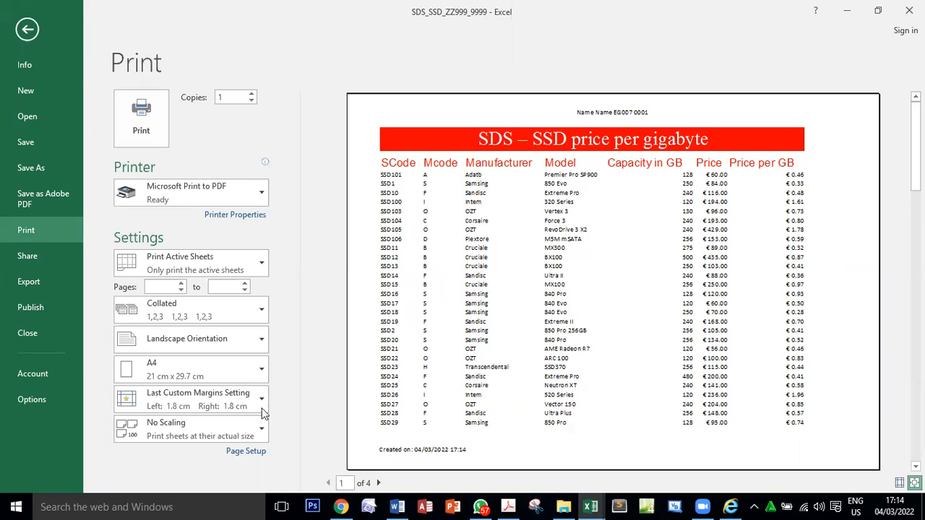
- Leave the print preview and scale the SSD sheet to print 1 page wide and 2 pages tall
{"action": "left_click", "coordinate": [28, 29]}
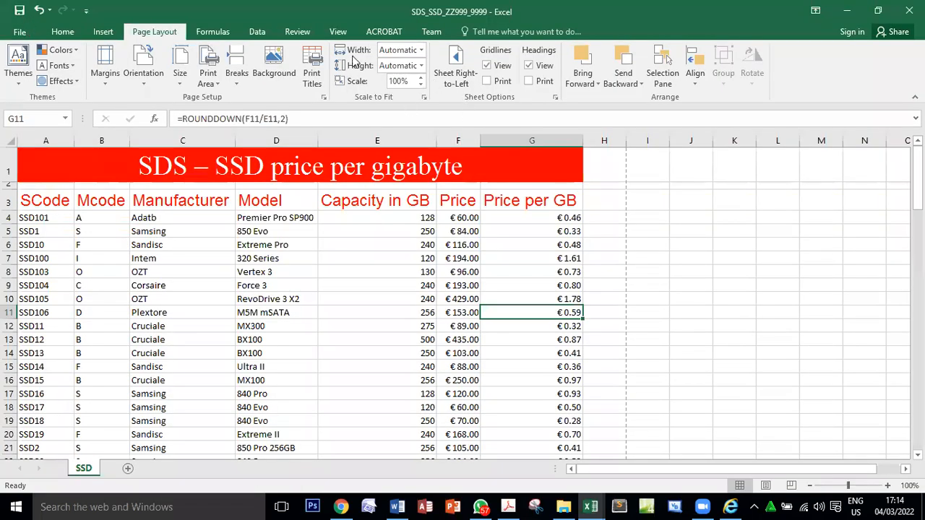
{"action": "left_click", "coordinate": [420, 51]}
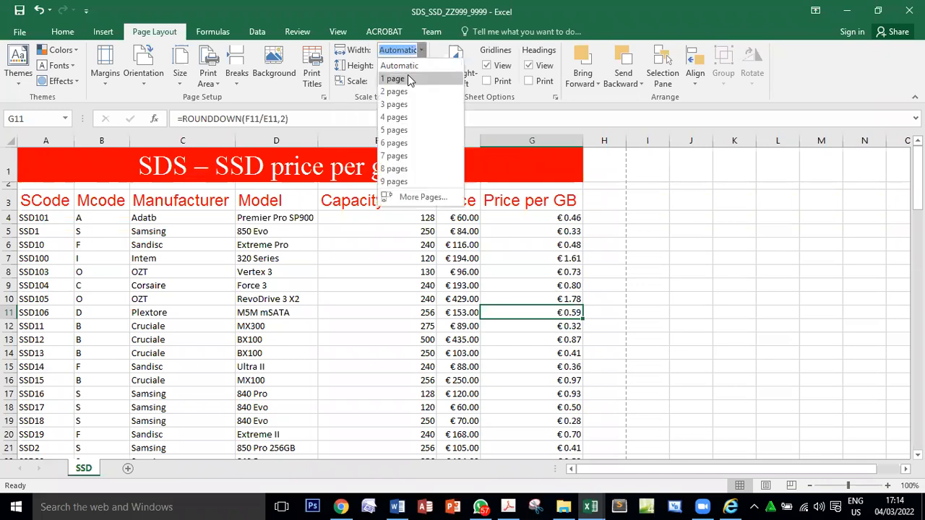
{"action": "left_click", "coordinate": [407, 78]}
{"action": "left_click", "coordinate": [422, 66]}
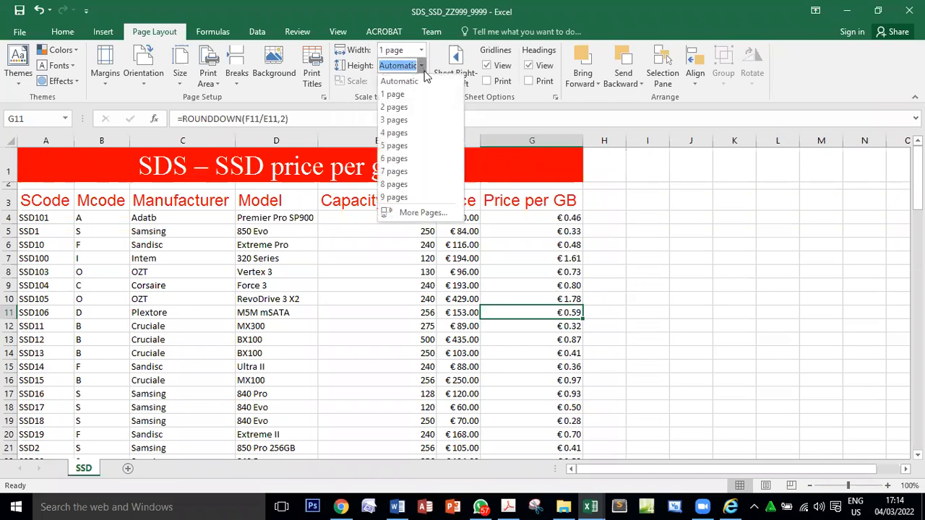
{"action": "left_click", "coordinate": [429, 105]}
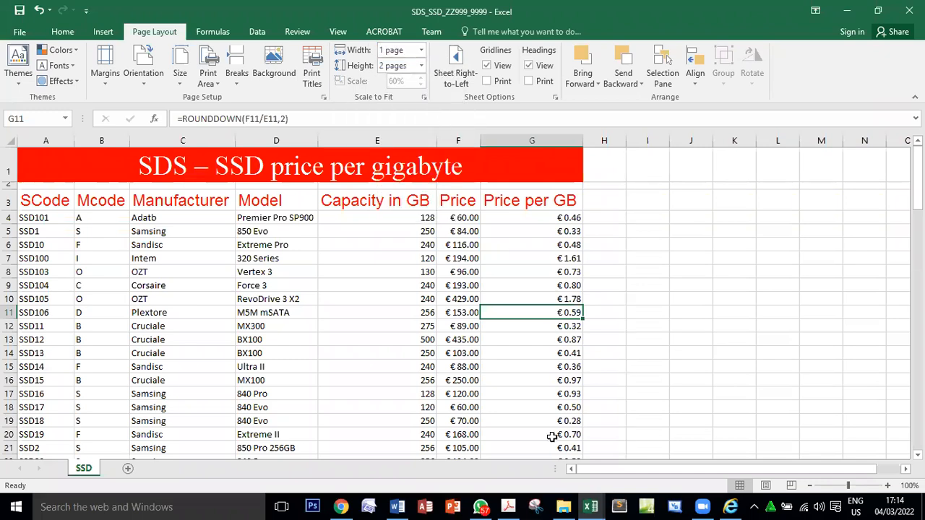
- Switch to the exam PDF, check the page width and height requirements of question 21, and return to Excel
{"action": "left_click", "coordinate": [508, 507]}
{"action": "left_click", "coordinate": [508, 507]}
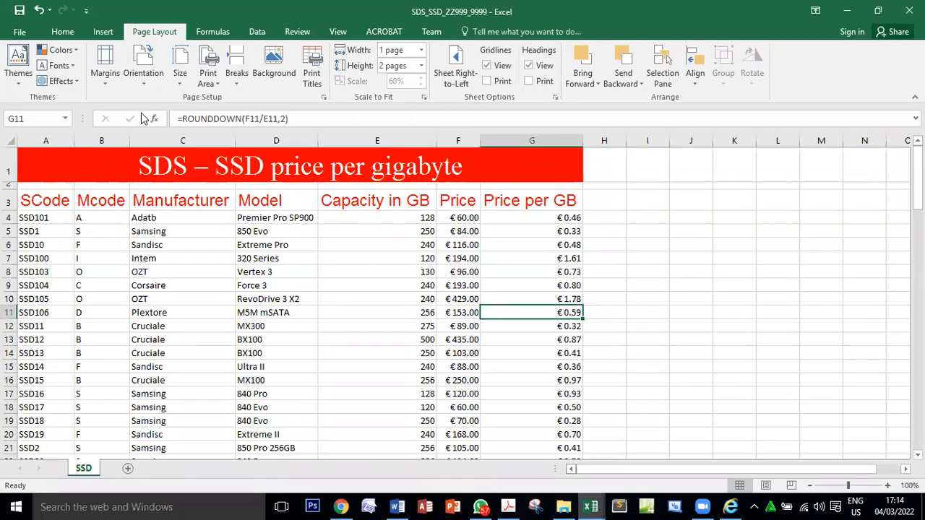
{"action": "left_click", "coordinate": [509, 506]}
{"action": "left_click", "coordinate": [271, 159]}
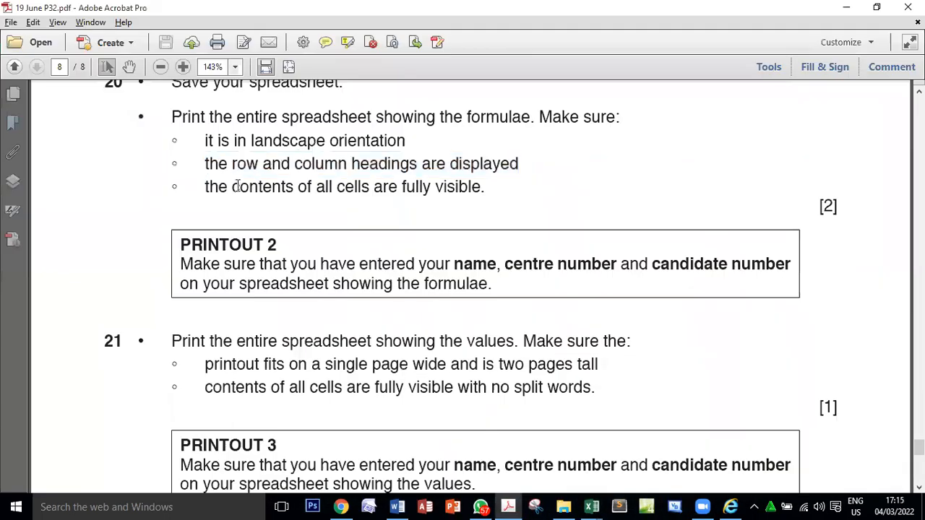
{"action": "scroll", "coordinate": [410, 277], "scroll_direction": "down", "scroll_amount": 3}
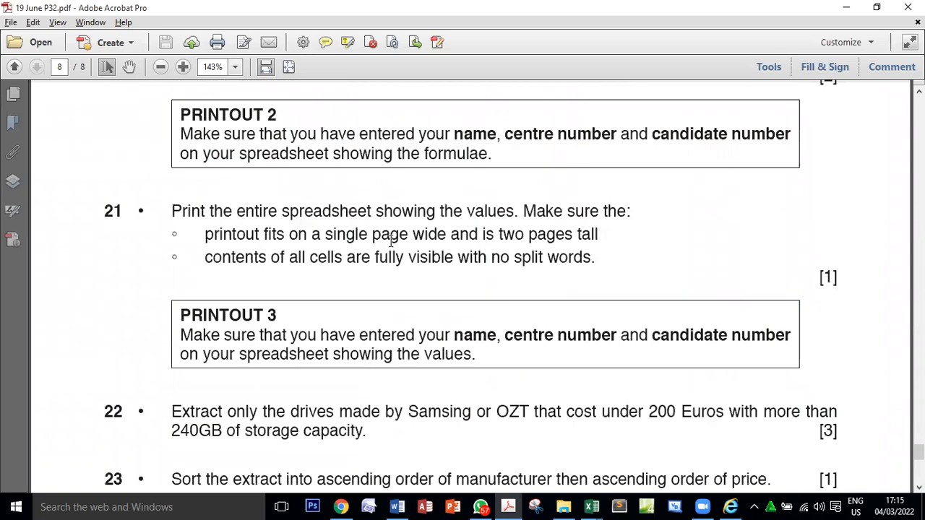
{"action": "left_click_drag", "start_coordinate": [326, 234], "coordinate": [447, 234]}
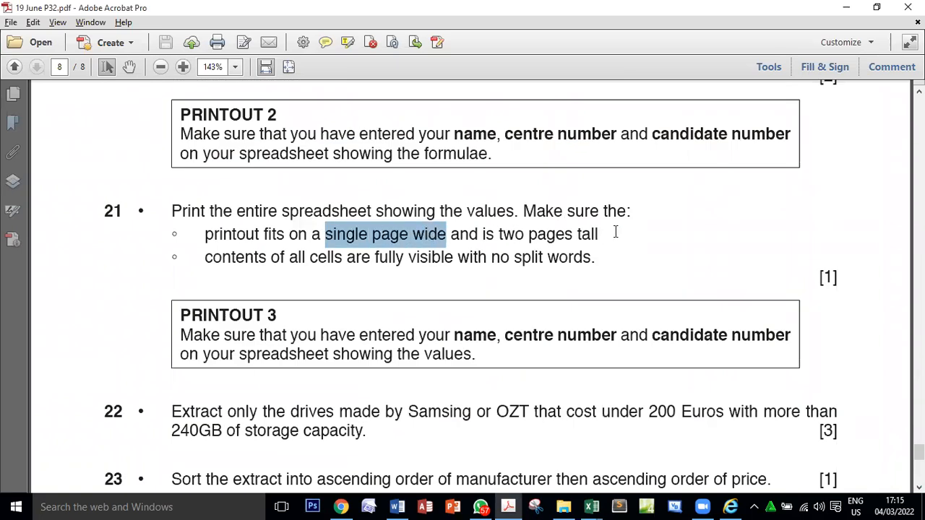
{"action": "left_click_drag", "start_coordinate": [615, 232], "coordinate": [597, 235]}
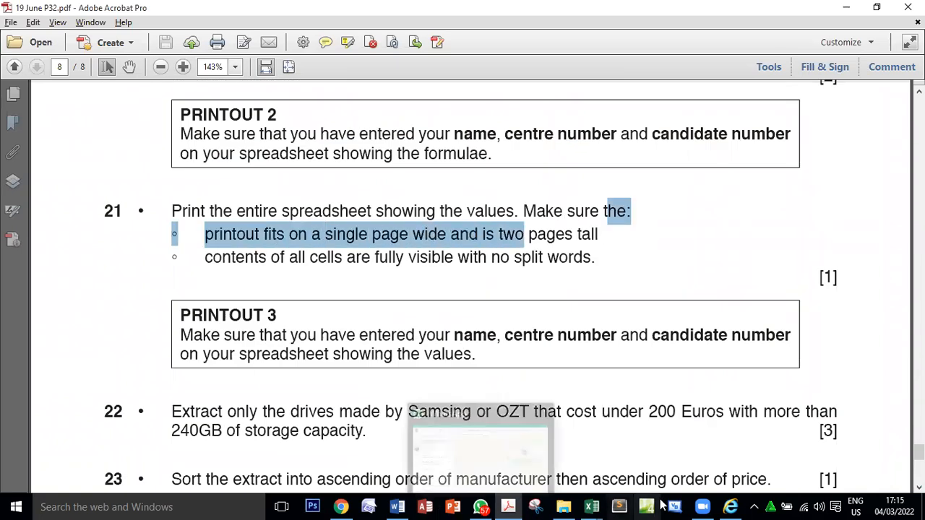
{"action": "mouse_move", "coordinate": [591, 507]}
{"action": "left_click", "coordinate": [637, 472]}
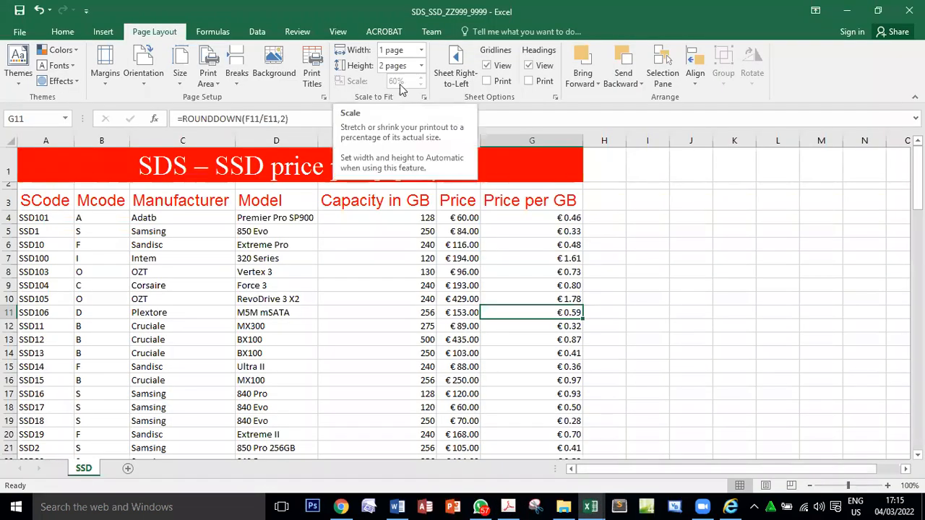
- Preview both pages of the scaled landscape printout, then return to the worksheet
{"action": "left_click", "coordinate": [20, 31]}
{"action": "left_click", "coordinate": [47, 231]}
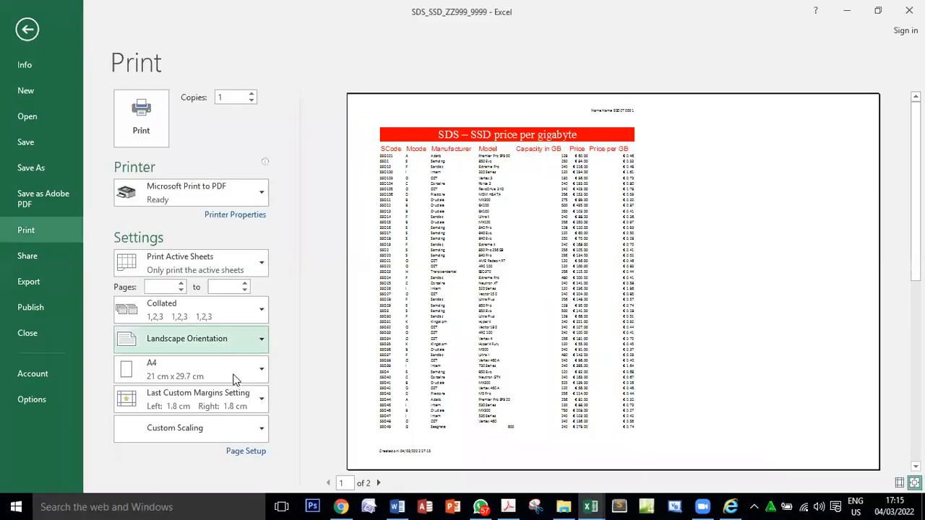
{"action": "left_click", "coordinate": [378, 483]}
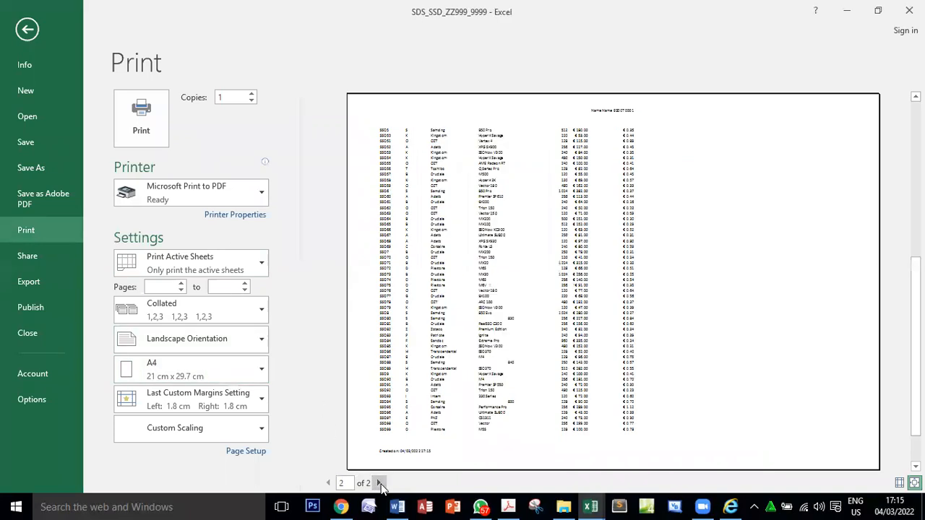
{"action": "left_click", "coordinate": [328, 483]}
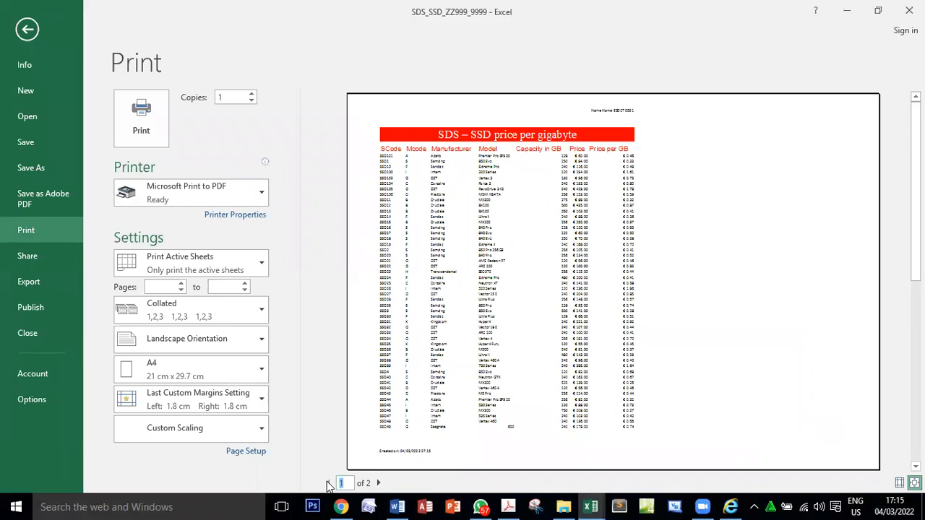
{"action": "left_click", "coordinate": [26, 30]}
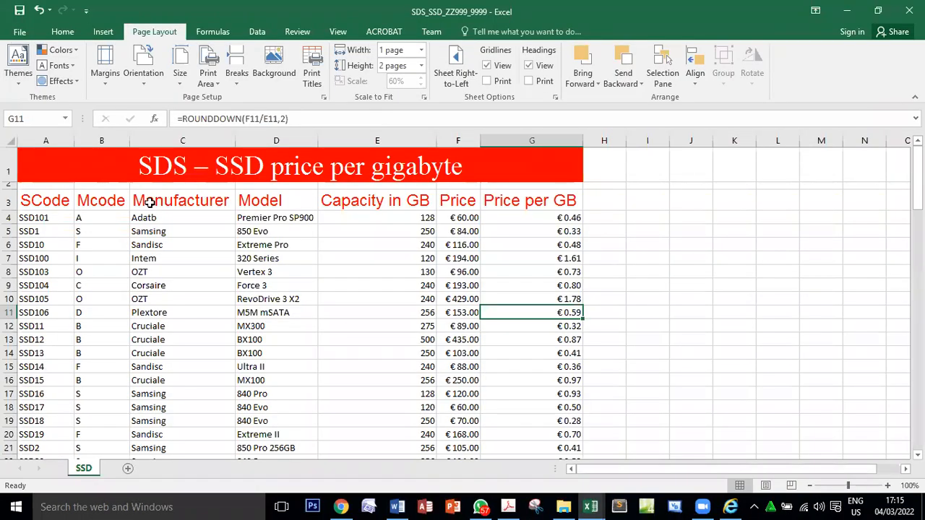
- Change the page orientation to portrait and review both pages of the printout in the print preview
{"action": "left_click", "coordinate": [153, 84]}
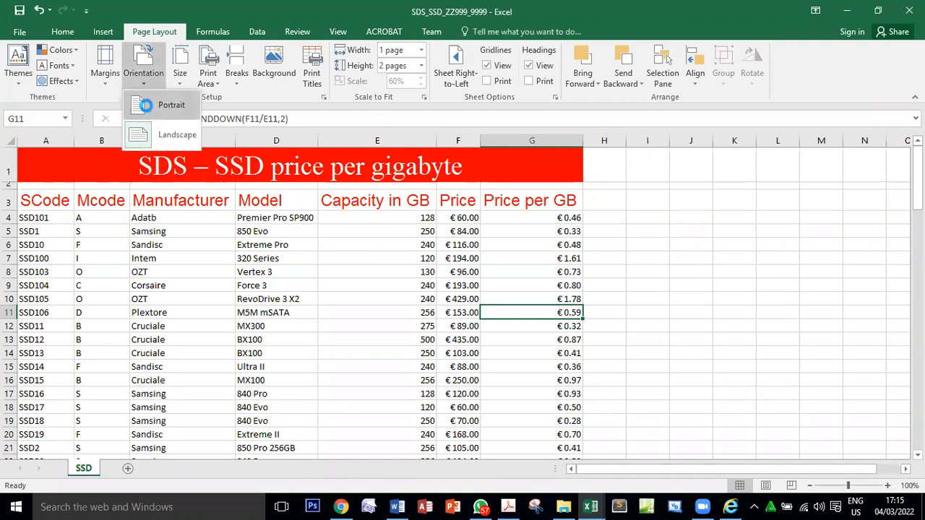
{"action": "left_click", "coordinate": [145, 105]}
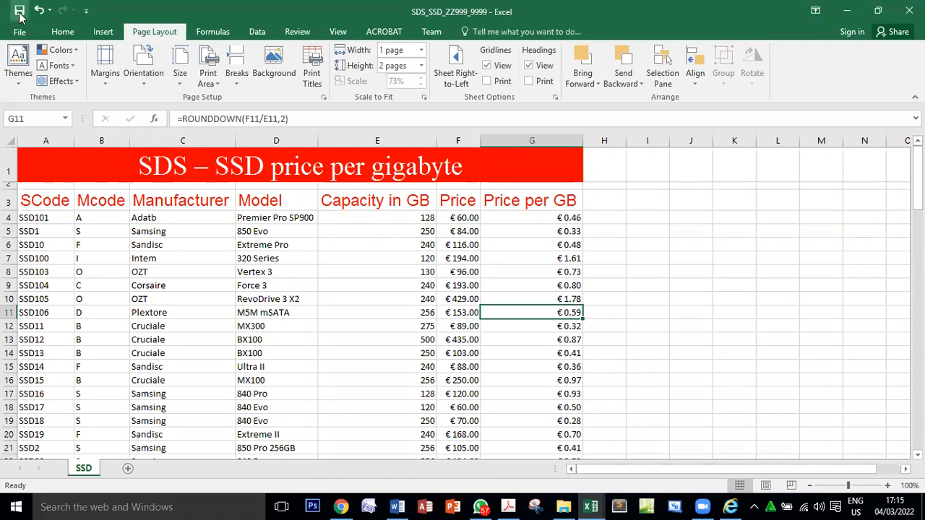
{"action": "left_click", "coordinate": [62, 31]}
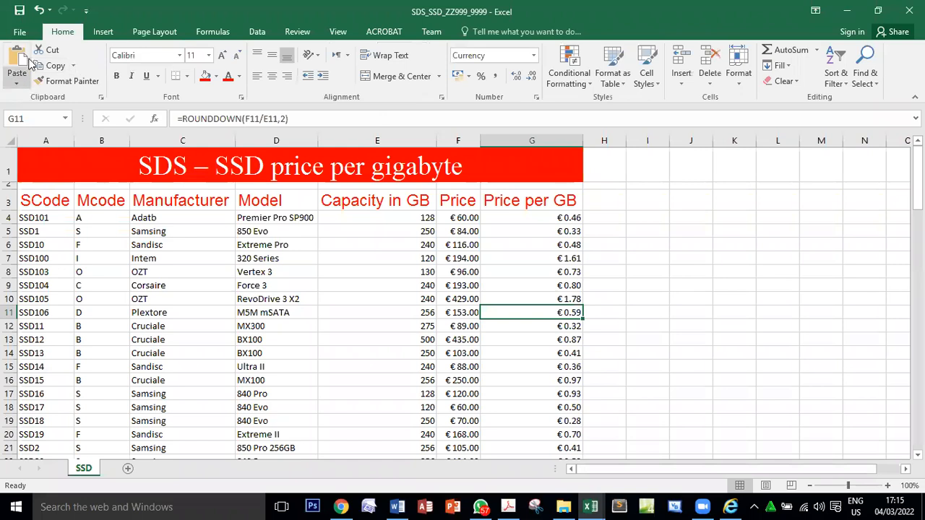
{"action": "left_click", "coordinate": [20, 32]}
{"action": "left_click", "coordinate": [41, 234]}
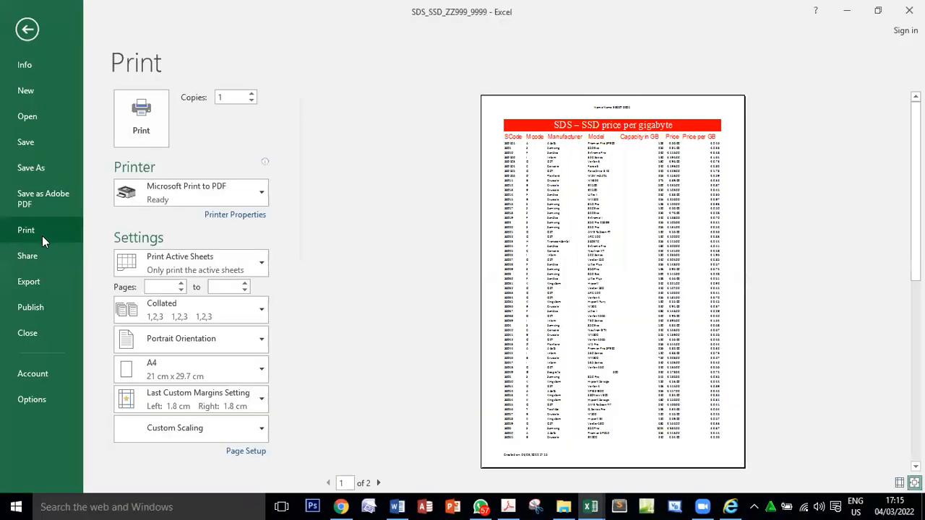
{"action": "left_click", "coordinate": [380, 483]}
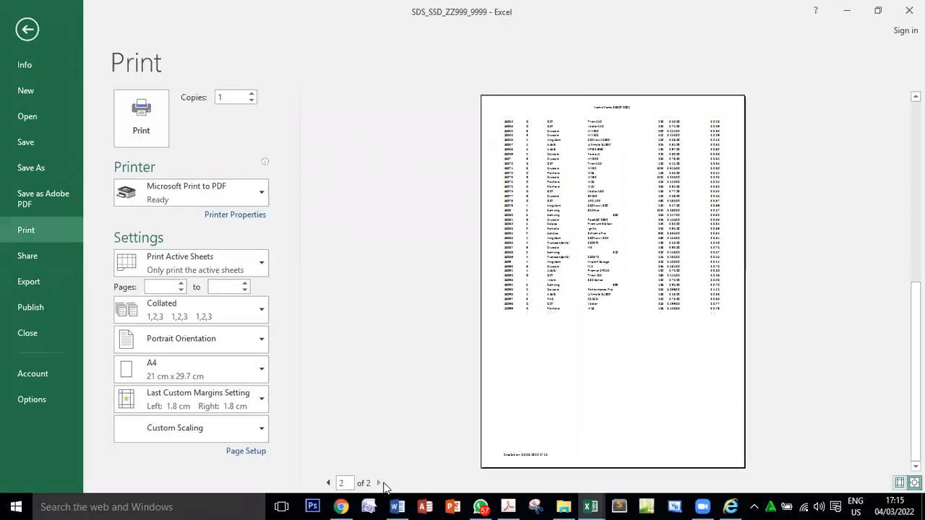
{"action": "left_click", "coordinate": [325, 483]}
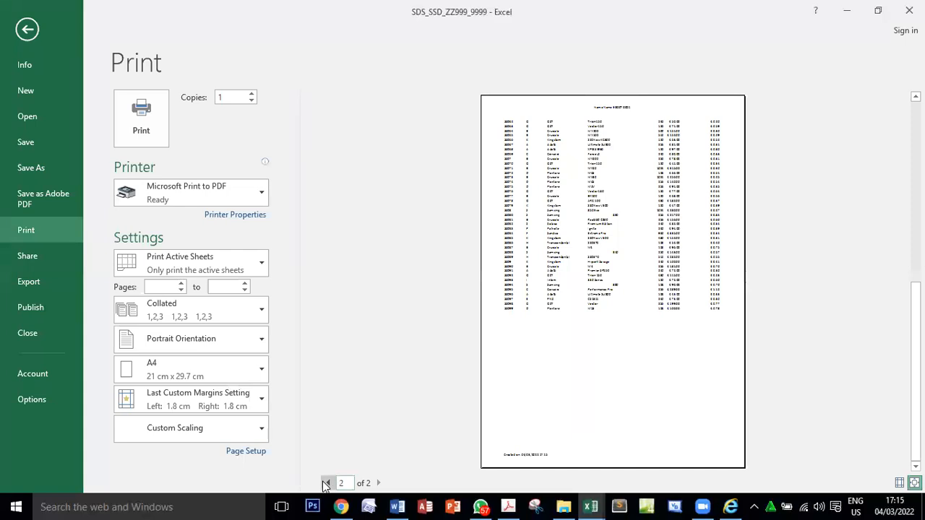
{"action": "left_click", "coordinate": [34, 28]}
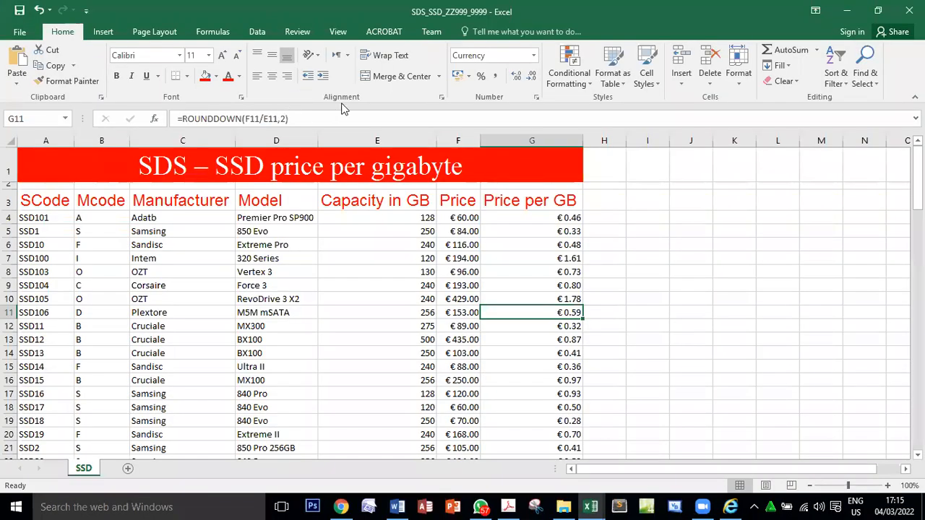
- Compare the sheet's scaling settings with the page-fit and cell visibility requirements of question 21 in the exam PDF, ending in Excel
{"action": "left_click", "coordinate": [154, 32]}
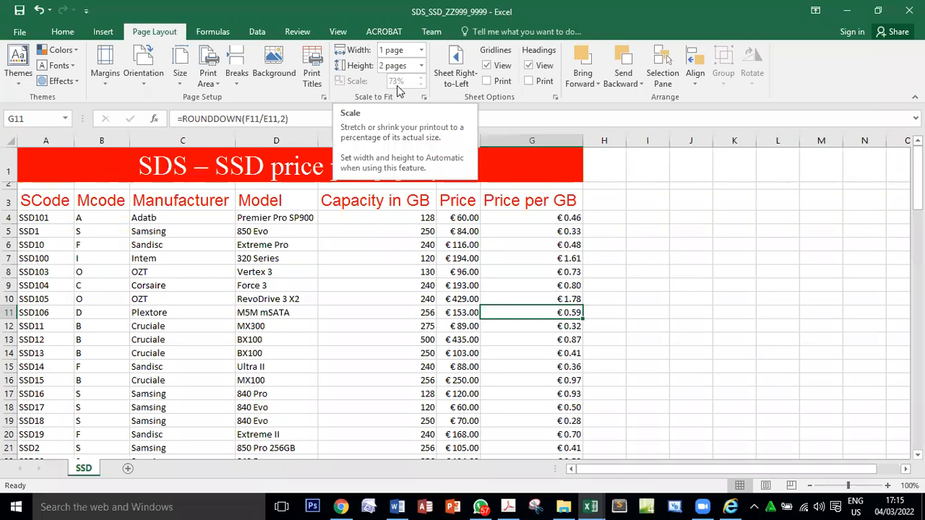
{"action": "left_click", "coordinate": [508, 507]}
{"action": "left_click_drag", "start_coordinate": [289, 238], "coordinate": [587, 275]}
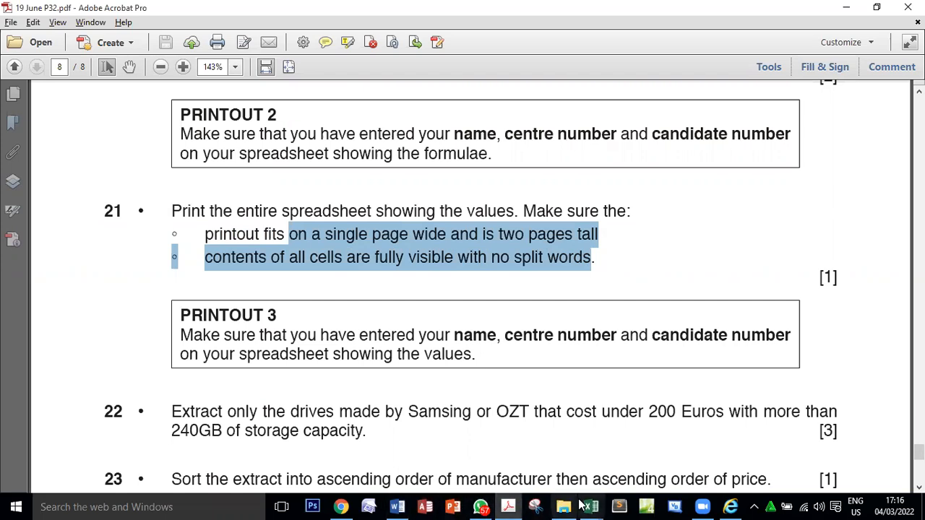
{"action": "mouse_move", "coordinate": [591, 507]}
{"action": "left_click", "coordinate": [670, 455]}
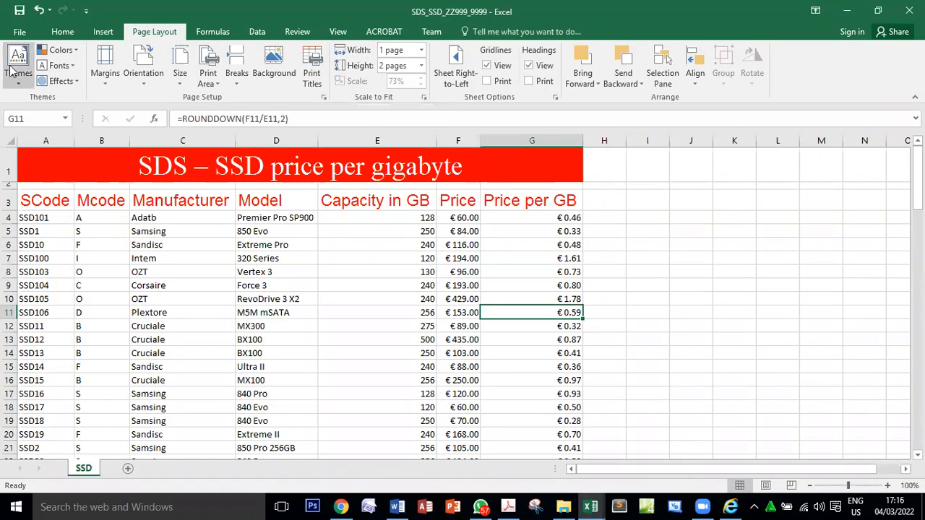
- Print the values view with Microsoft Print to PDF, saving it as PRINTOUT 3 in the 19 June P32 folder
{"action": "left_click", "coordinate": [20, 32]}
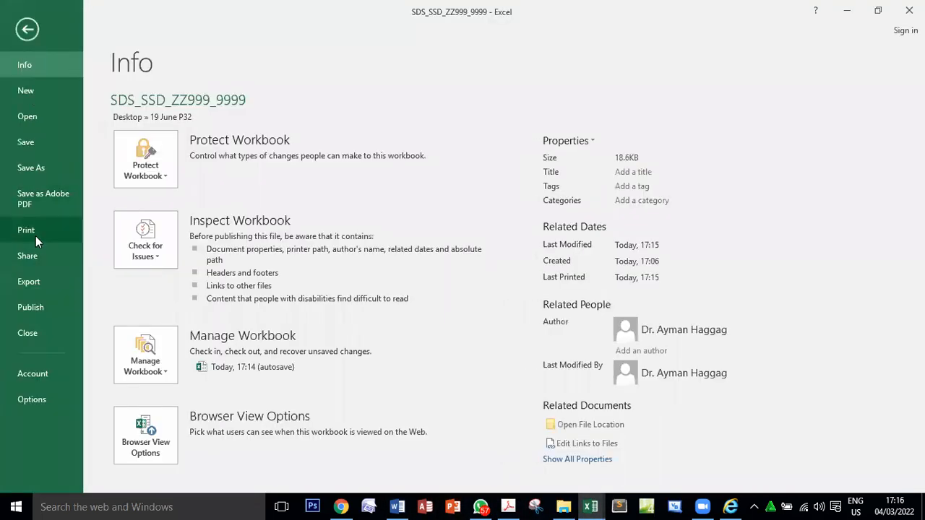
{"action": "left_click", "coordinate": [35, 234]}
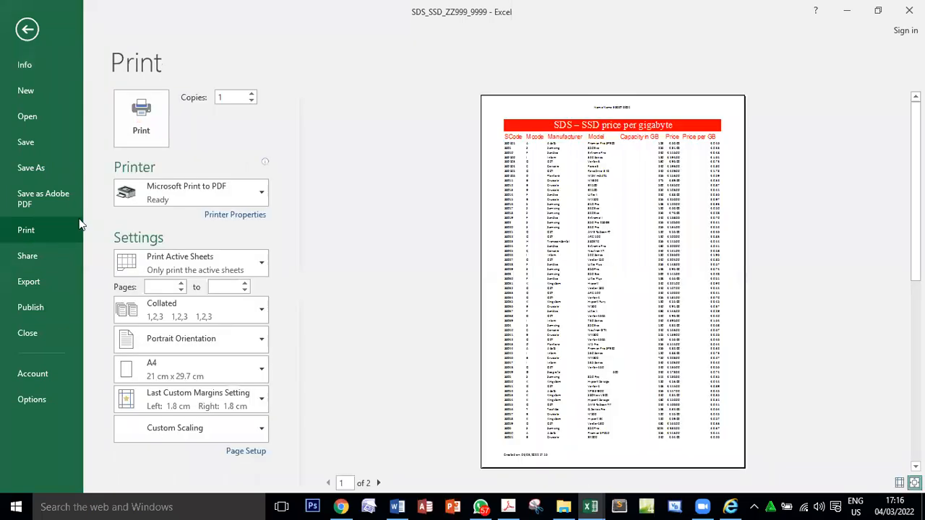
{"action": "left_click", "coordinate": [153, 123]}
{"action": "left_click", "coordinate": [535, 399]}
{"action": "left_click", "coordinate": [535, 400]}
{"action": "key", "text": "BackSpace"}
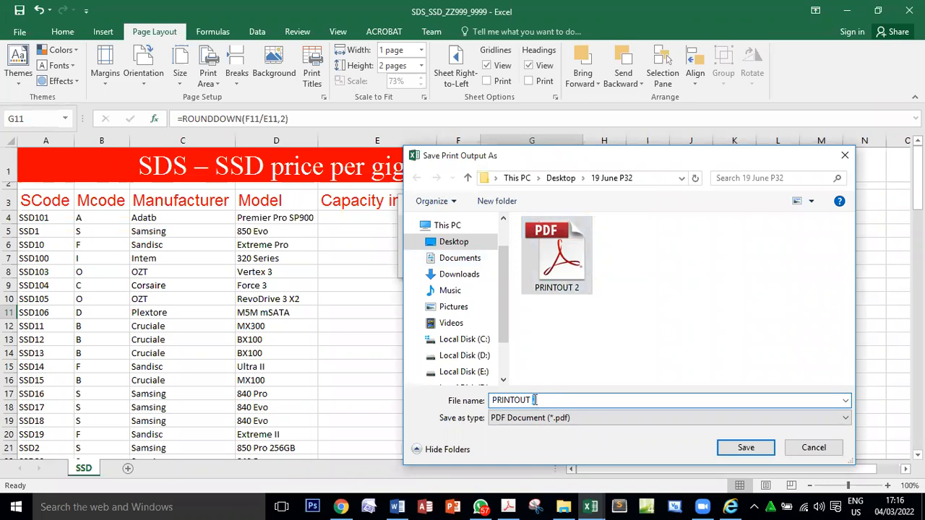
{"action": "type", "text": "3"}
{"action": "key", "text": "Return"}
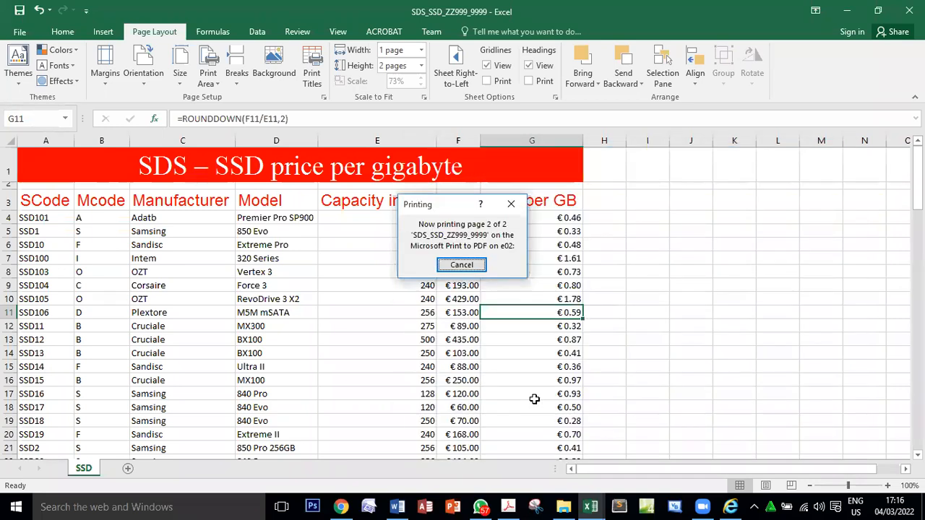
- Switch to the exam PDF and examine the manufacturer, price and storage capacity criteria for the extract in question 22
{"action": "left_click", "coordinate": [515, 505]}
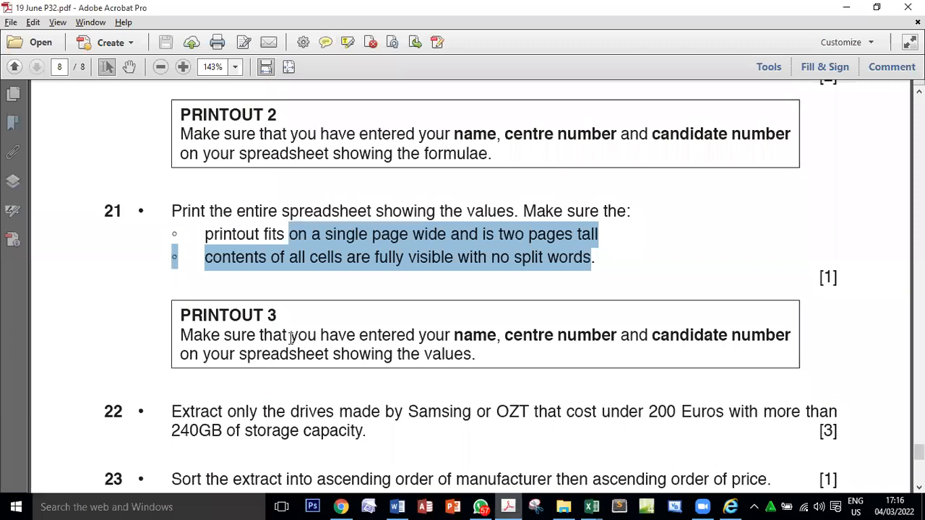
{"action": "scroll", "coordinate": [293, 338], "scroll_direction": "down", "scroll_amount": 3}
{"action": "scroll", "coordinate": [293, 339], "scroll_direction": "down", "scroll_amount": 3}
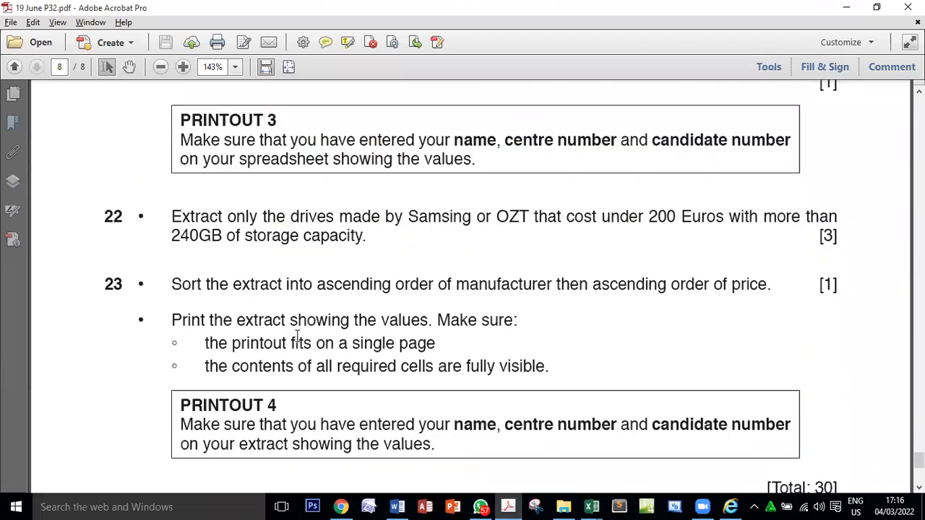
{"action": "scroll", "coordinate": [296, 339], "scroll_direction": "down", "scroll_amount": 1}
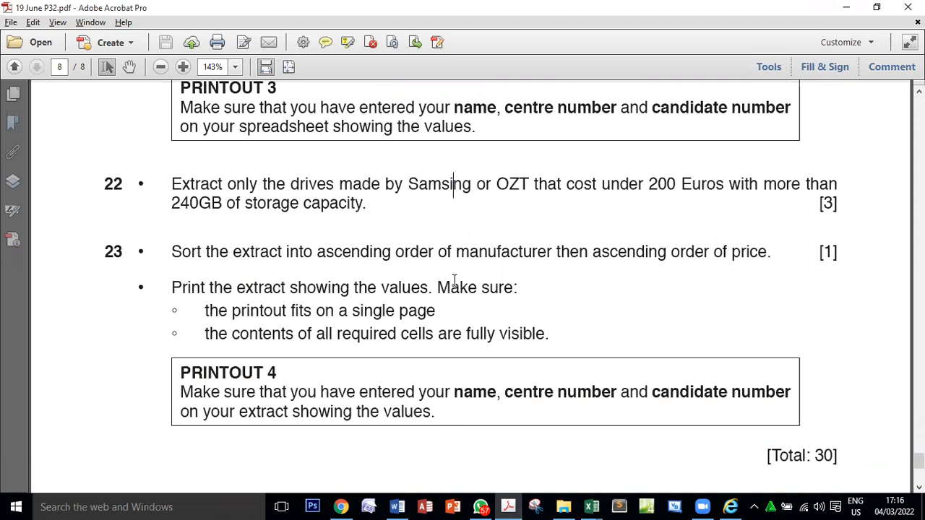
{"action": "double_click", "coordinate": [454, 185]}
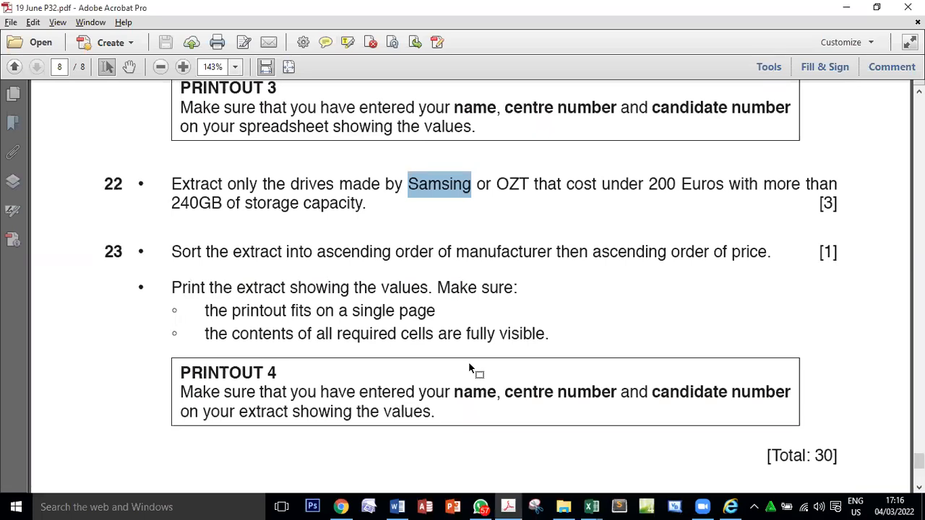
{"action": "double_click", "coordinate": [504, 185]}
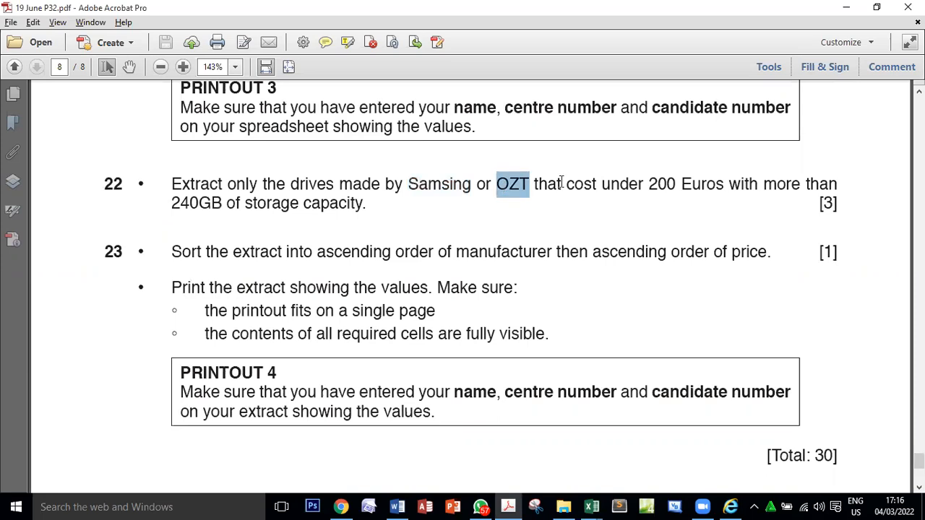
{"action": "double_click", "coordinate": [660, 182]}
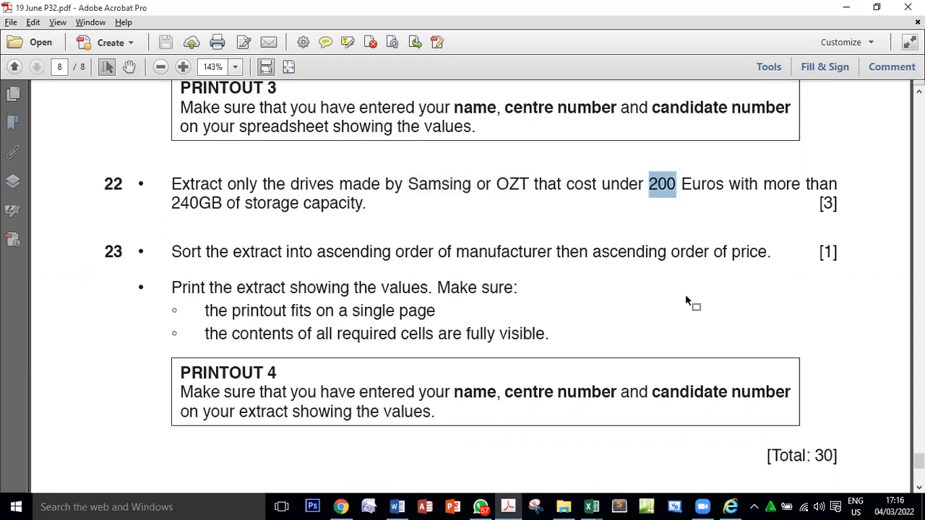
{"action": "double_click", "coordinate": [185, 206]}
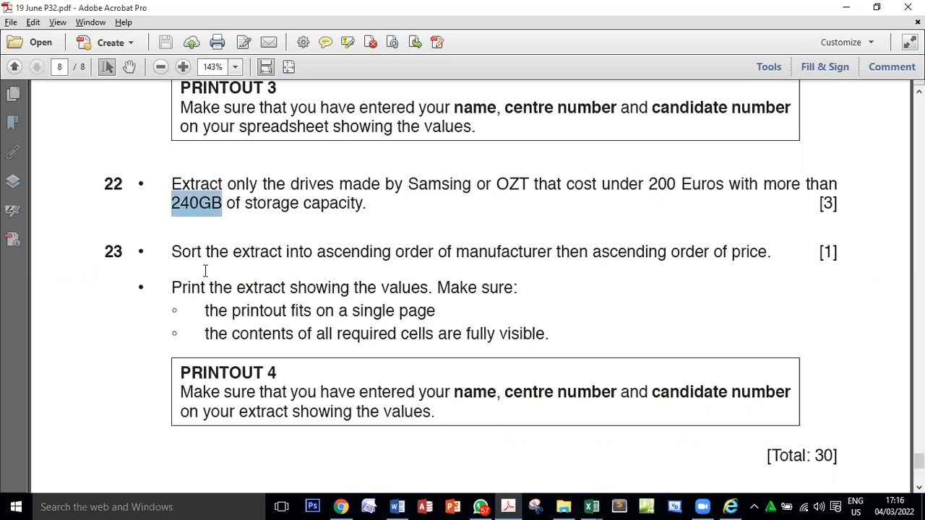
- Switch to the SDS_SSD_ZZ999_9999 workbook in Excel and apply filters to the header row A3:G3
{"action": "key", "text": "alt+Tab"}
{"action": "key", "text": "alt+Tab"}
{"action": "key", "text": "alt+Tab"}
{"action": "key", "text": "alt+Tab"}
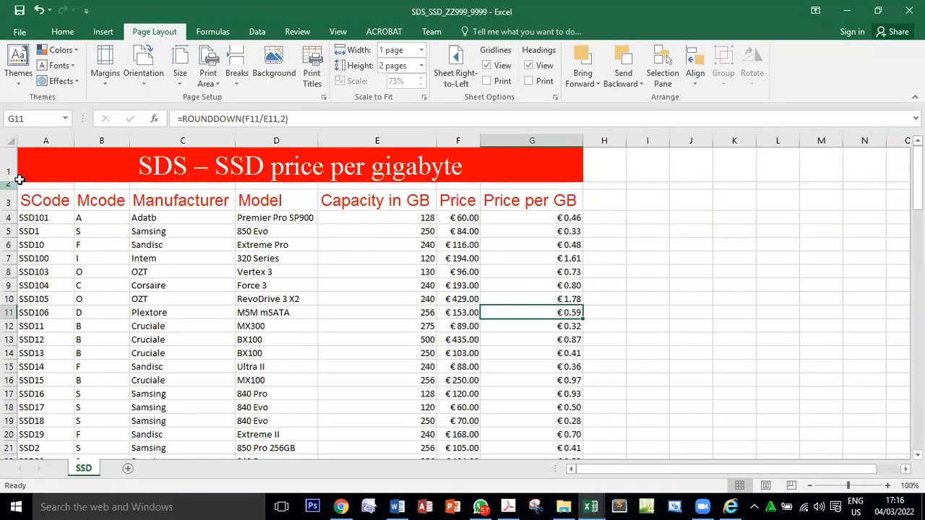
{"action": "left_click_drag", "start_coordinate": [34, 200], "coordinate": [527, 201]}
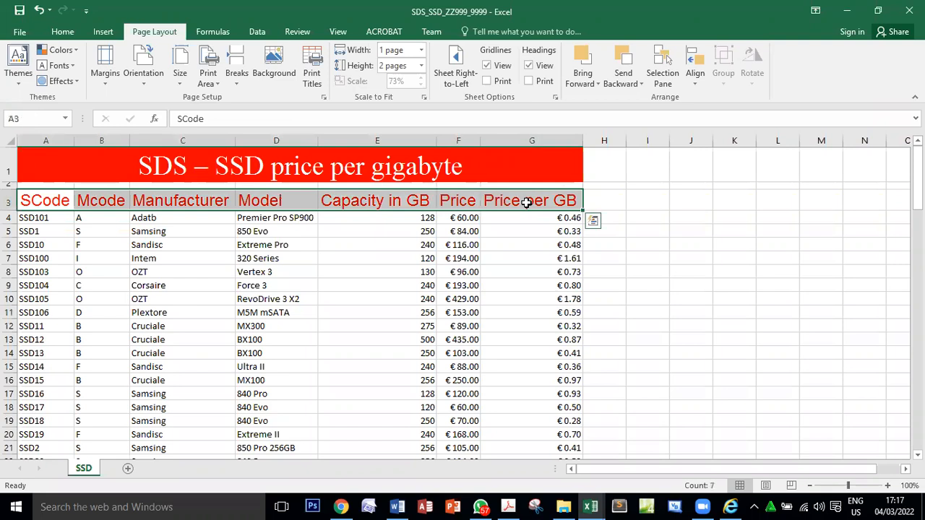
{"action": "left_click", "coordinate": [258, 31]}
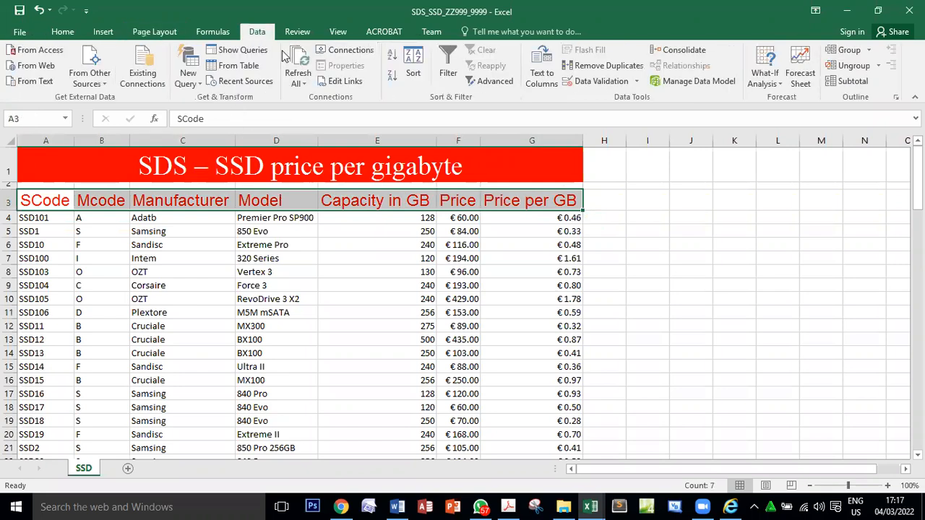
{"action": "left_click", "coordinate": [446, 73]}
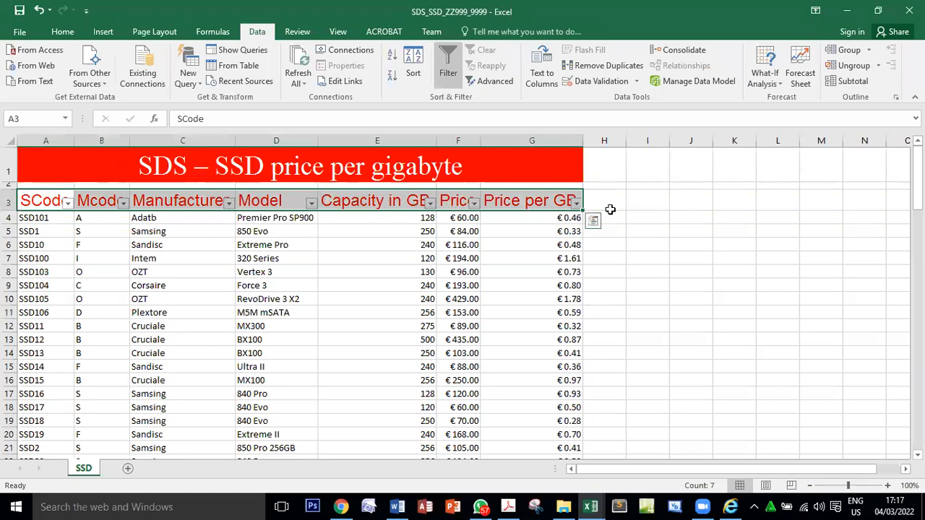
- Check the manufacturer criterion of question 22 in the exam PDF, then return to the SDS_SSD_ZZ999_9999 workbook in Excel
{"action": "key", "text": "alt+Tab"}
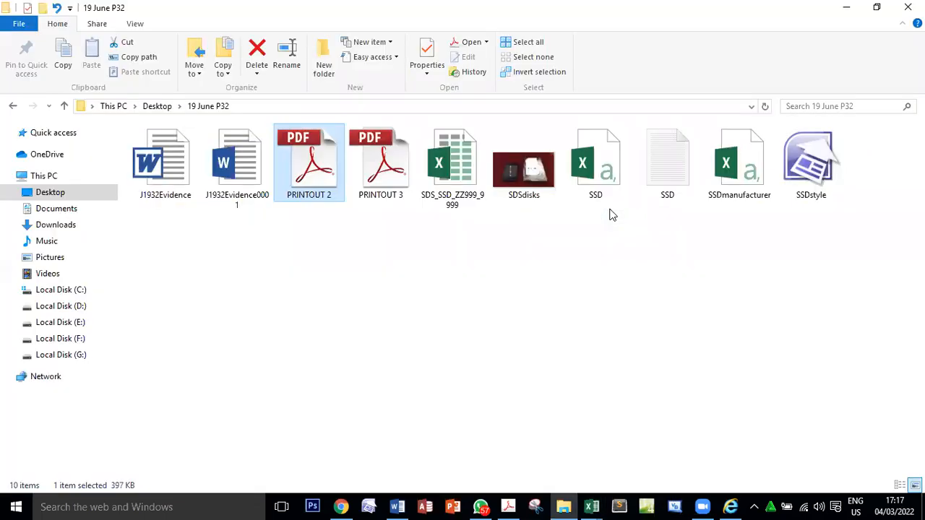
{"action": "key", "text": "alt+Tab"}
{"action": "key", "text": "Tab"}
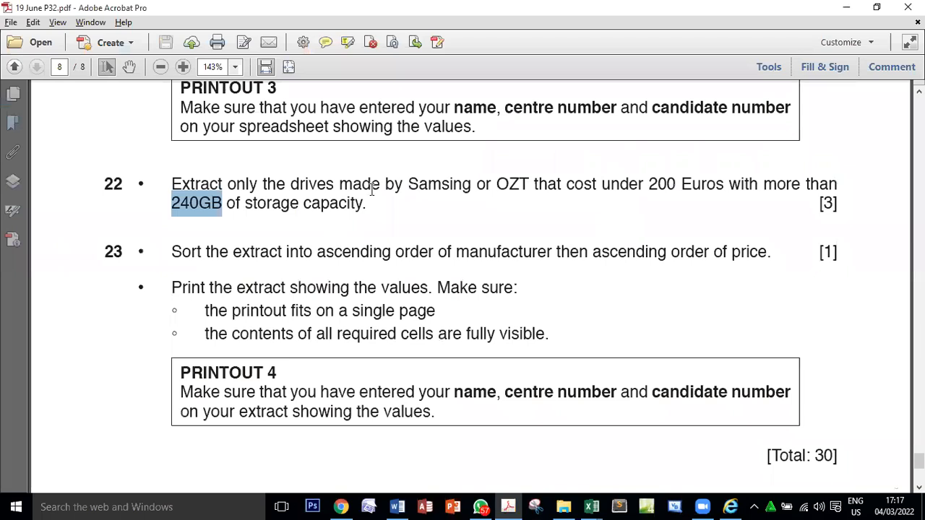
{"action": "left_click", "coordinate": [354, 184]}
{"action": "left_click_drag", "start_coordinate": [408, 184], "coordinate": [530, 185]}
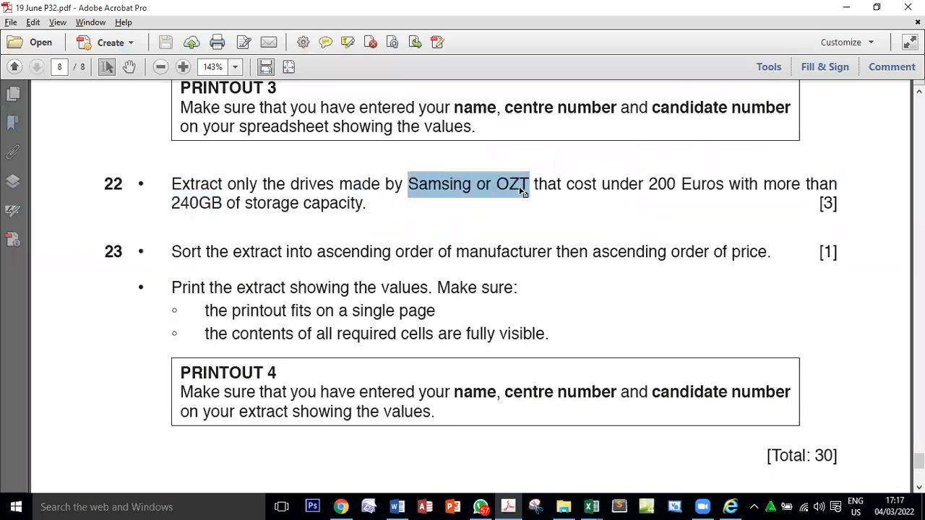
{"action": "key", "text": "alt+Tab"}
{"action": "key", "text": "Tab"}
{"action": "key", "text": "Tab"}
{"action": "key", "text": "Tab"}
{"action": "key", "text": "Tab"}
{"action": "key", "text": "Tab"}
{"action": "key", "text": "Tab"}
{"action": "key", "text": "Tab"}
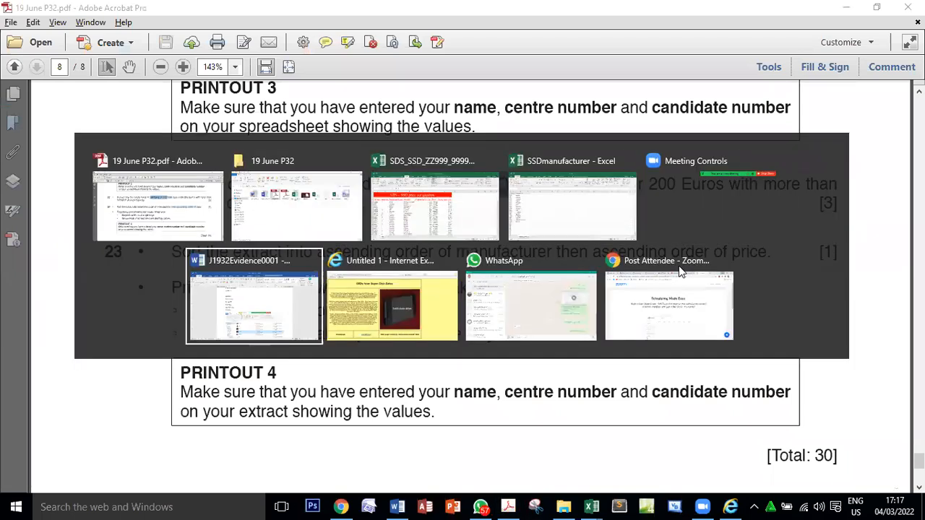
{"action": "key", "text": "Tab"}
{"action": "key", "text": "Tab"}
{"action": "key", "text": "Tab"}
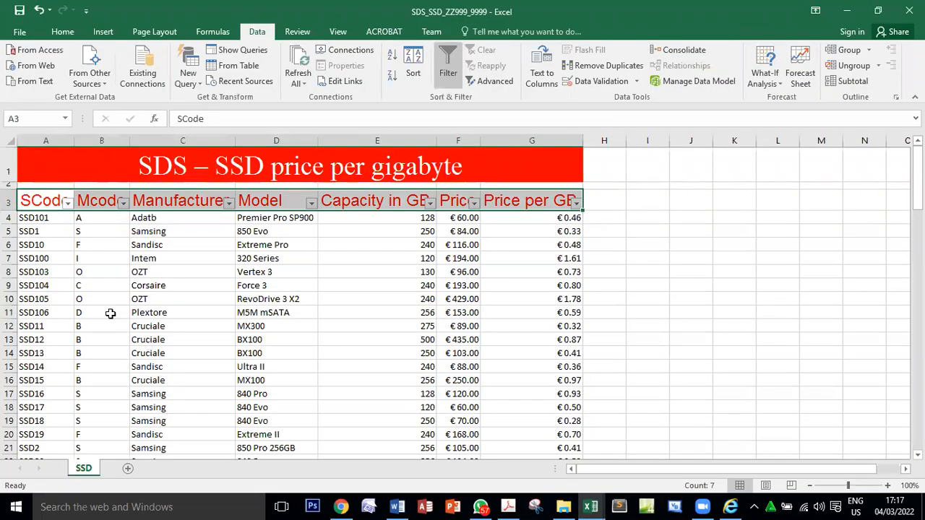
- Filter the Manufacturer column to only OZT and Samsing and look over the filtered rows
{"action": "left_click", "coordinate": [229, 202]}
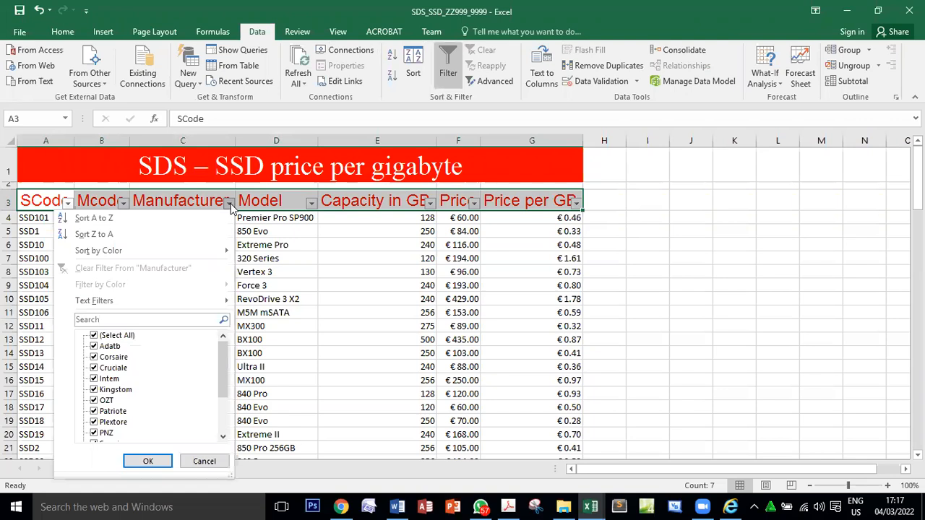
{"action": "left_click", "coordinate": [94, 337]}
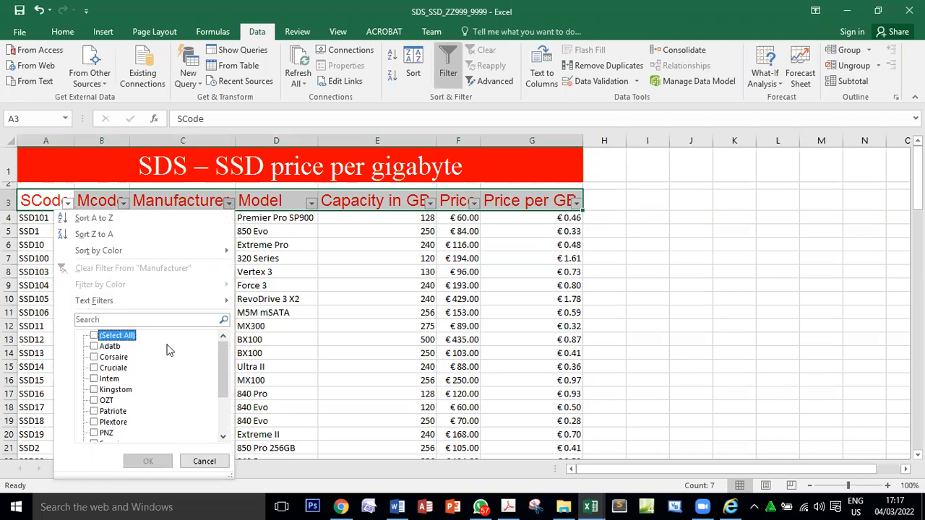
{"action": "scroll", "coordinate": [168, 350], "scroll_direction": "down", "scroll_amount": 1}
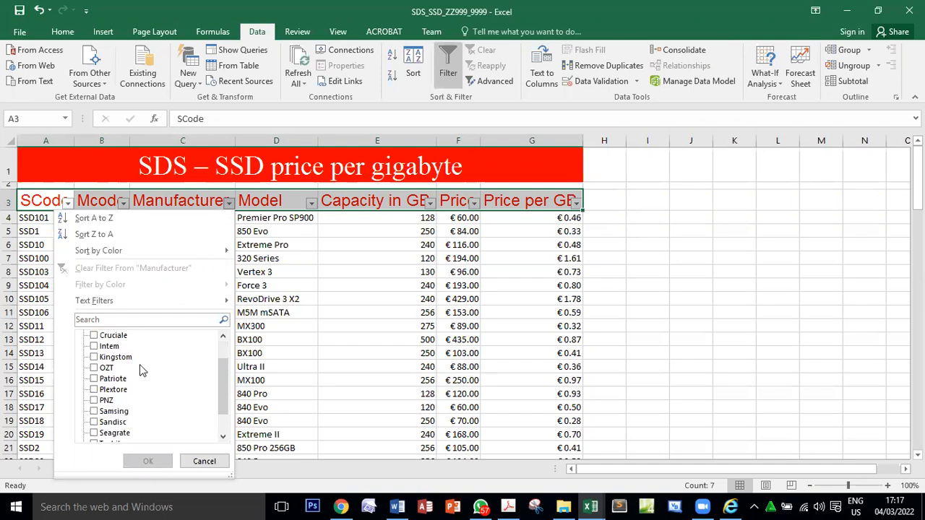
{"action": "left_click", "coordinate": [94, 368]}
{"action": "scroll", "coordinate": [182, 388], "scroll_direction": "down", "scroll_amount": 1}
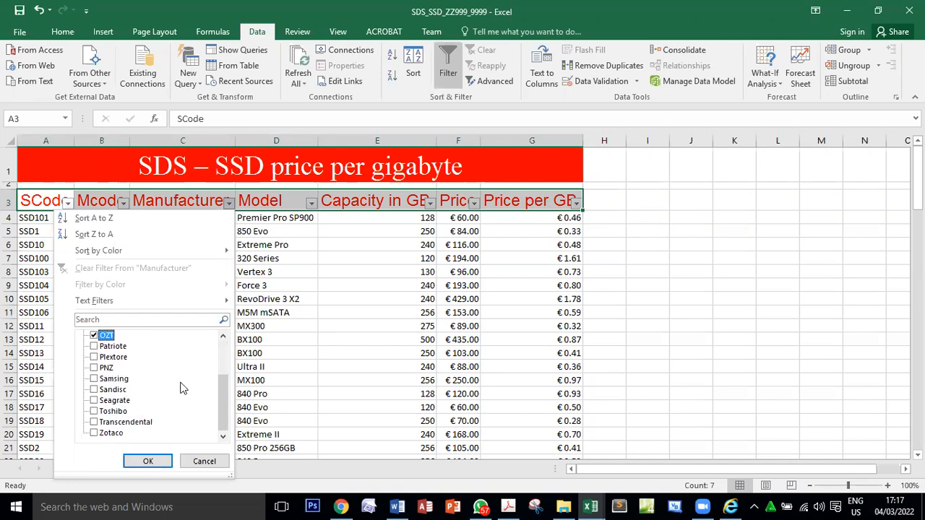
{"action": "left_click", "coordinate": [94, 379]}
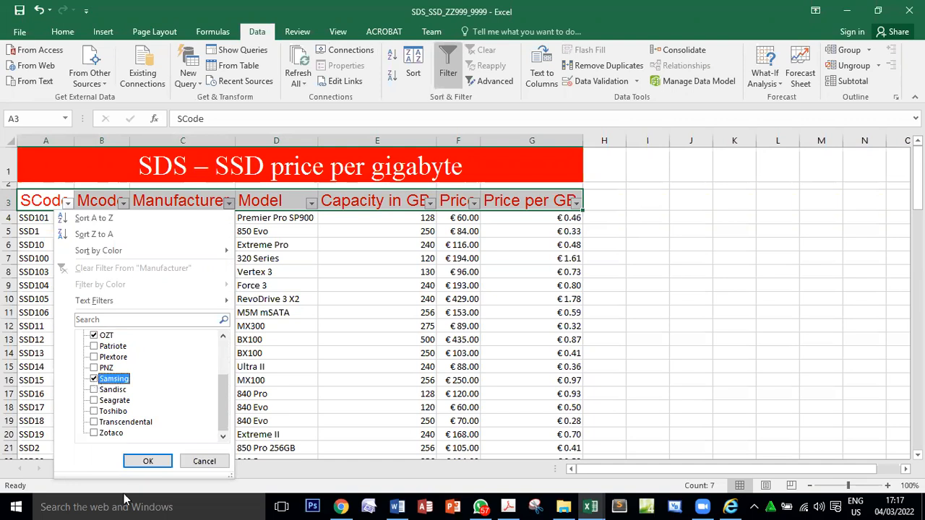
{"action": "left_click", "coordinate": [148, 461]}
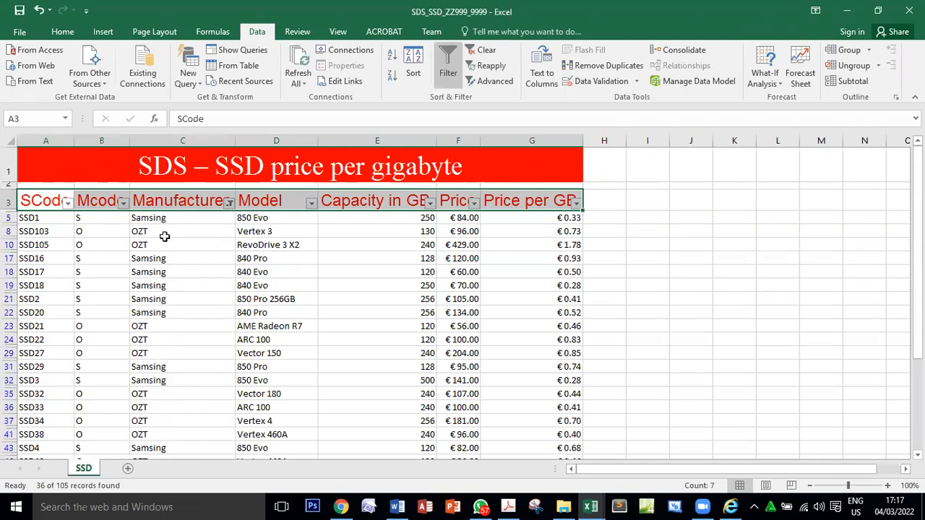
{"action": "scroll", "coordinate": [166, 260], "scroll_direction": "down", "scroll_amount": 4}
{"action": "scroll", "coordinate": [167, 307], "scroll_direction": "up", "scroll_amount": 4}
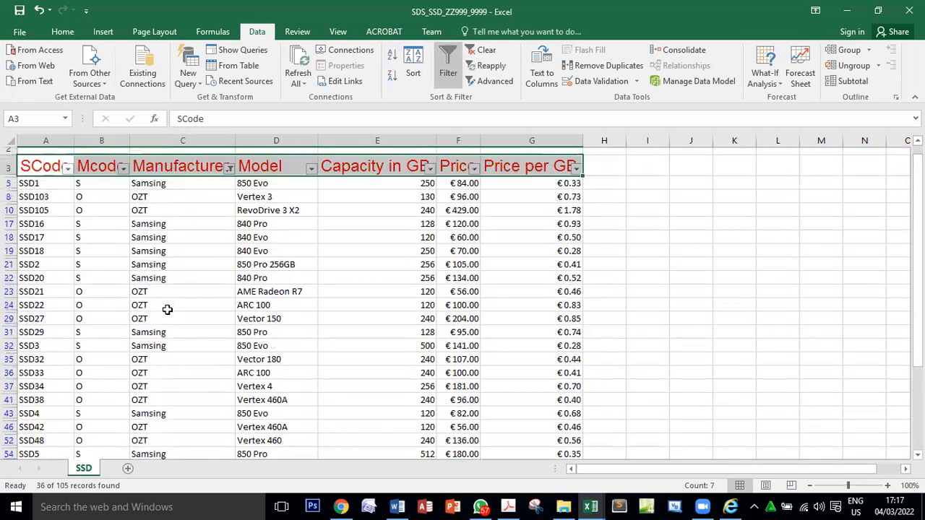
{"action": "scroll", "coordinate": [167, 309], "scroll_direction": "up", "scroll_amount": 1}
- Check the price limit in the exam PDF, then filter the Price column in Excel to values less than 200
{"action": "key", "text": "alt+Tab"}
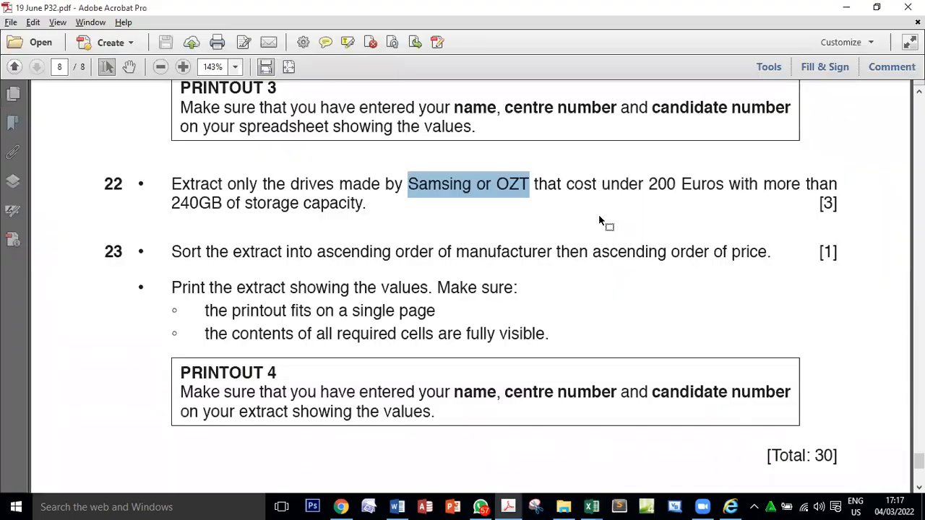
{"action": "double_click", "coordinate": [660, 184]}
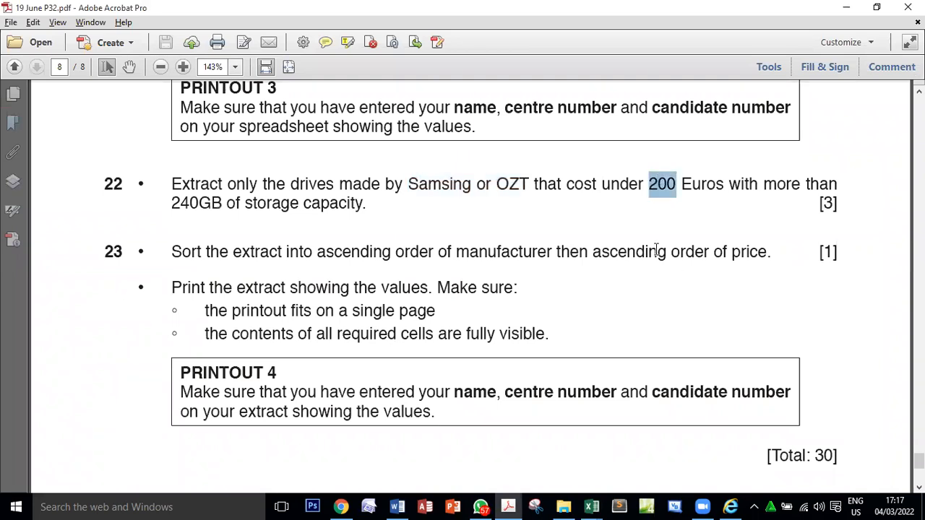
{"action": "key", "text": "alt+Tab"}
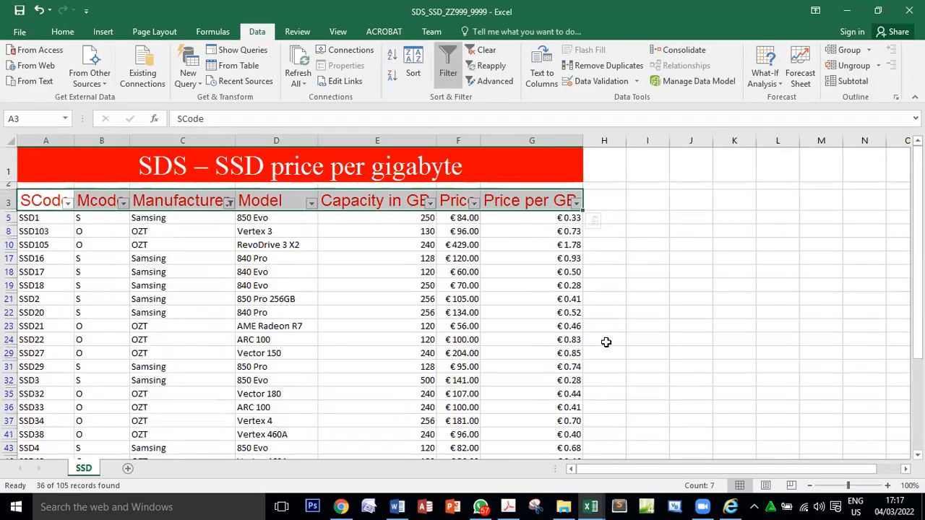
{"action": "left_click", "coordinate": [474, 203]}
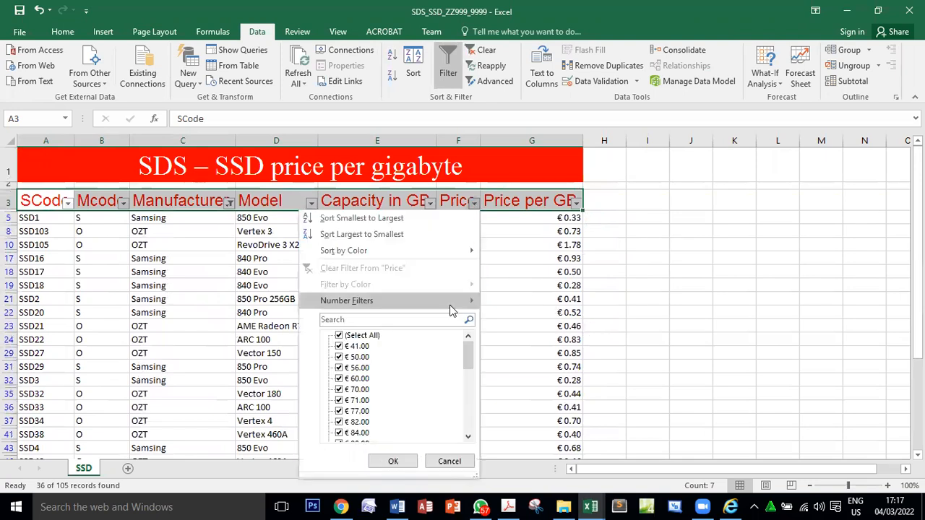
{"action": "mouse_move", "coordinate": [450, 307]}
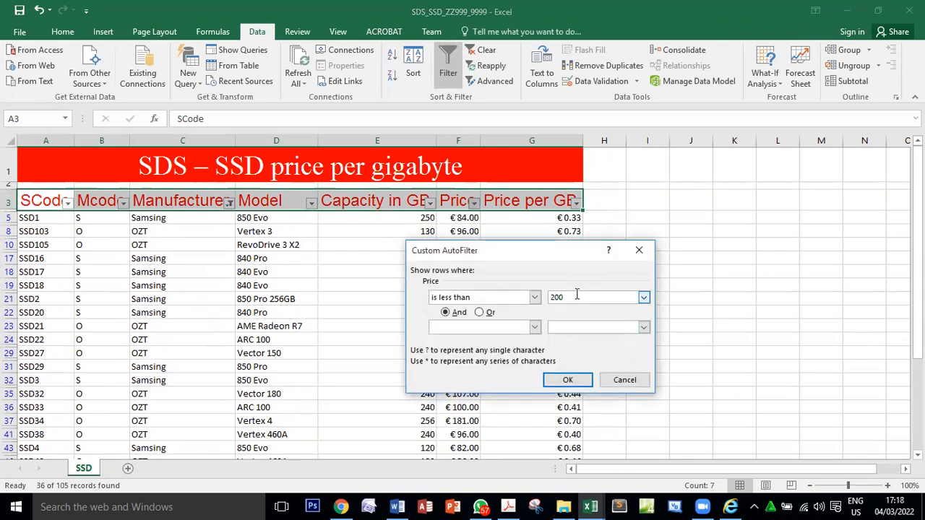
{"action": "left_click", "coordinate": [568, 380]}
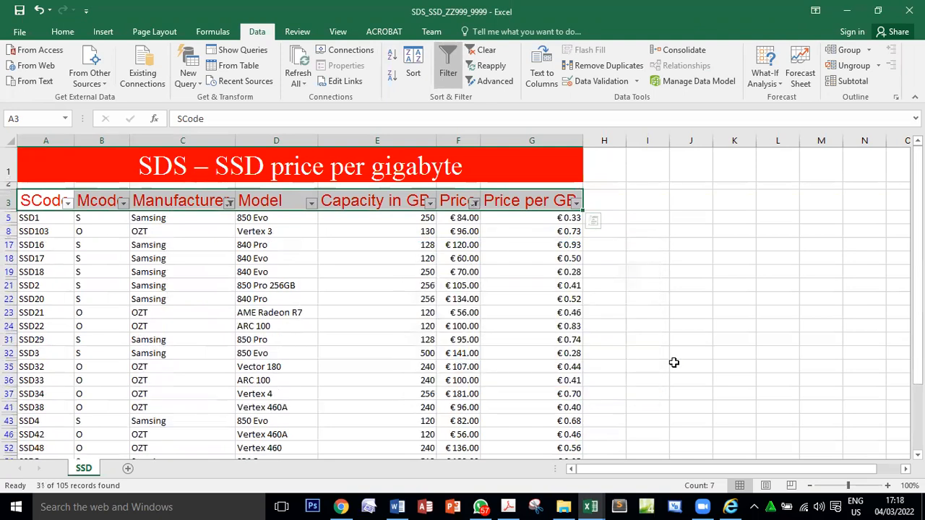
{"action": "scroll", "coordinate": [676, 361], "scroll_direction": "down", "scroll_amount": 4}
{"action": "scroll", "coordinate": [679, 361], "scroll_direction": "up", "scroll_amount": 4}
- Check the storage criterion in the exam PDF, then filter Capacity in GB in Excel to values greater than 240
{"action": "key", "text": "alt+Tab"}
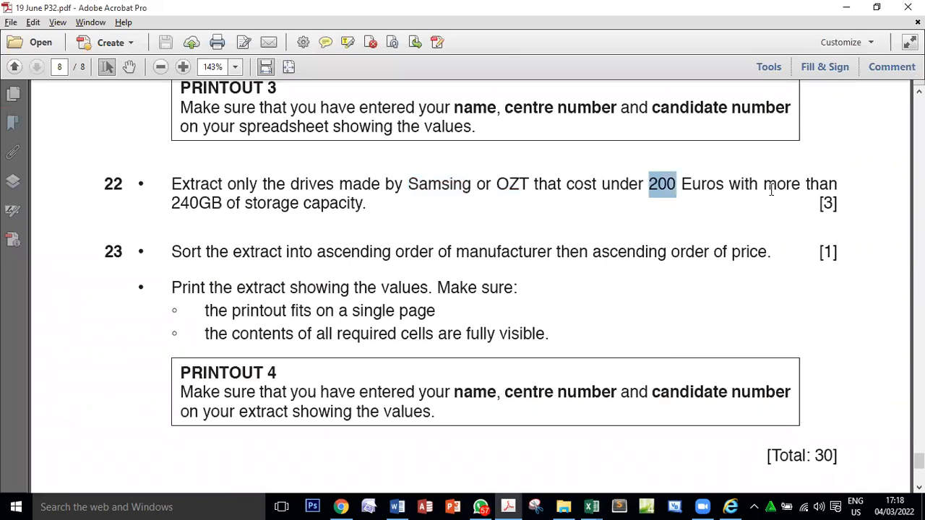
{"action": "double_click", "coordinate": [179, 203]}
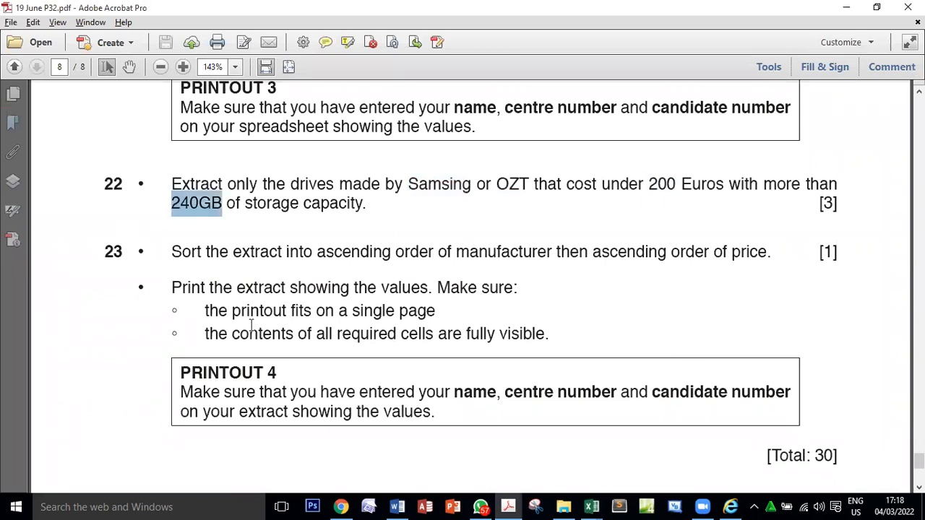
{"action": "key", "text": "alt+Tab"}
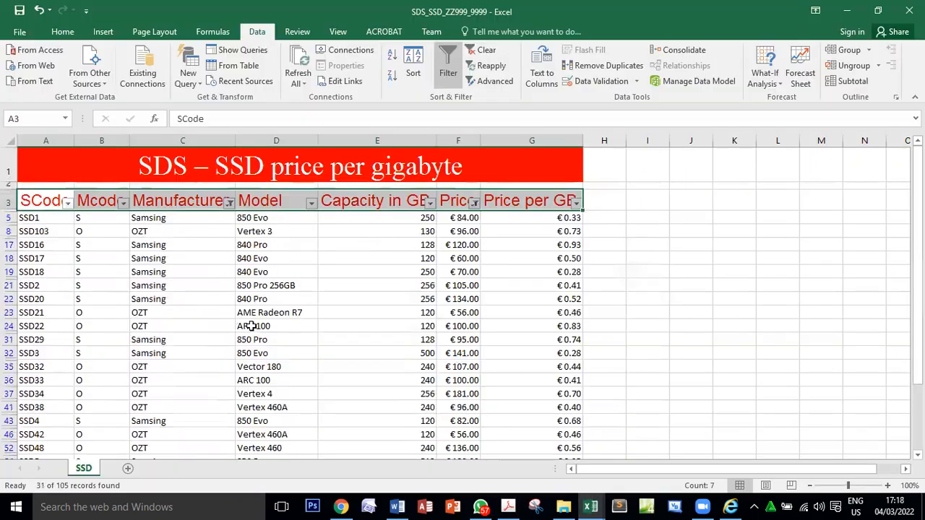
{"action": "left_click", "coordinate": [431, 203]}
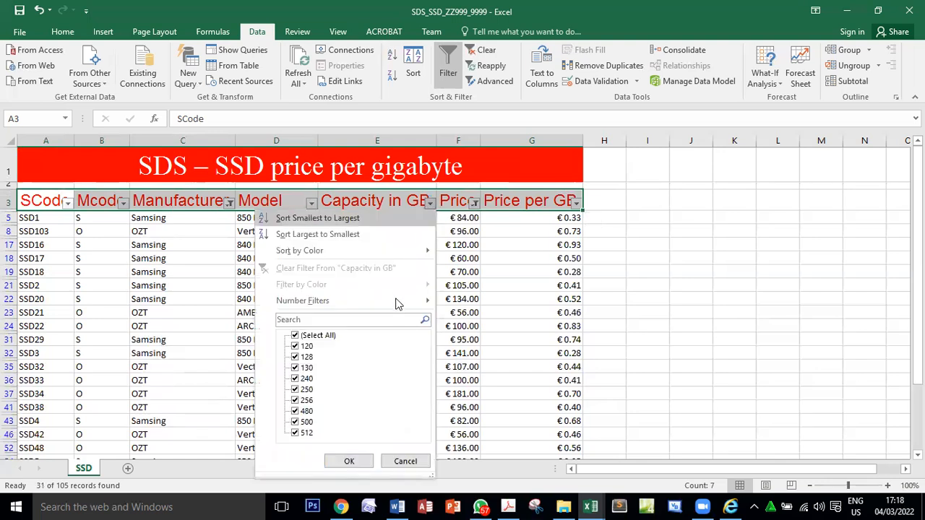
{"action": "mouse_move", "coordinate": [395, 302]}
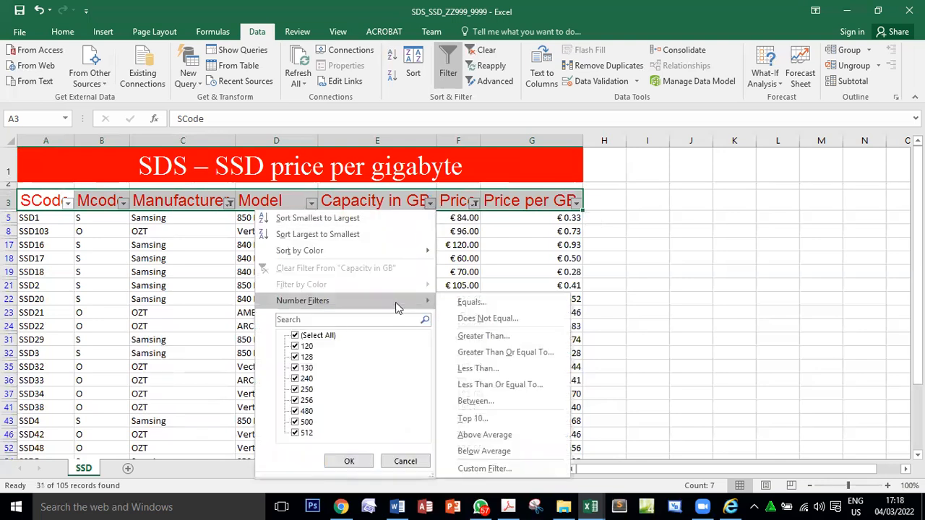
{"action": "left_click", "coordinate": [507, 336]}
{"action": "type", "text": "240"}
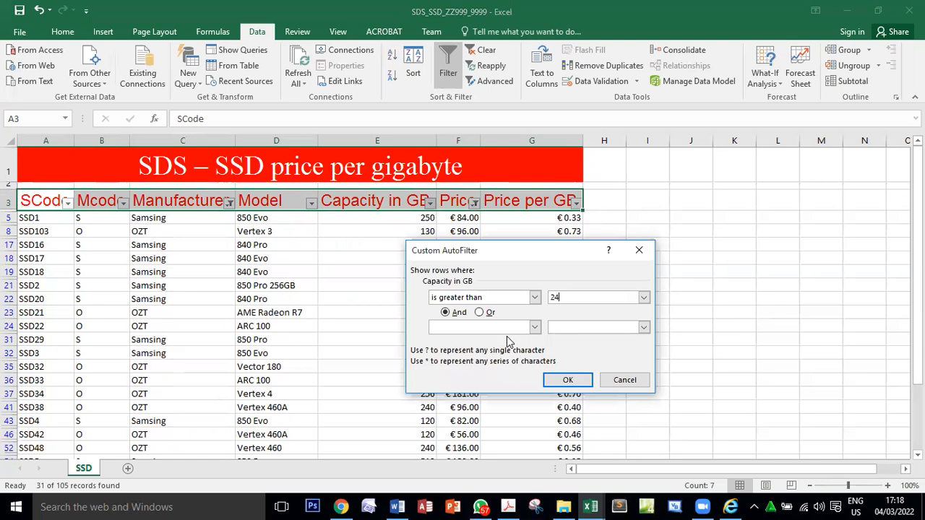
{"action": "key", "text": "Return"}
- Switch to the exam PDF and review question 22's criteria and question 23's sort order by manufacturer and price
{"action": "key", "text": "alt+Tab"}
{"action": "key", "text": "alt+Tab"}
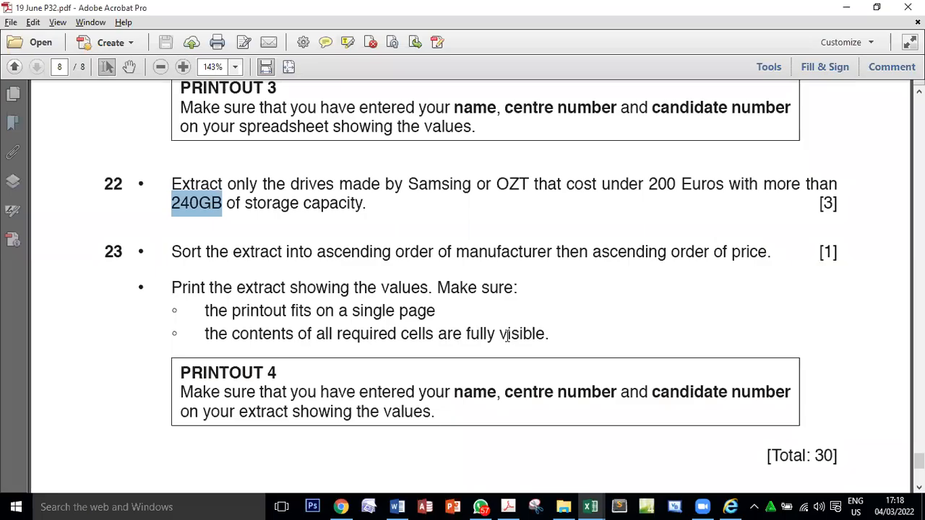
{"action": "key", "text": "alt+Tab"}
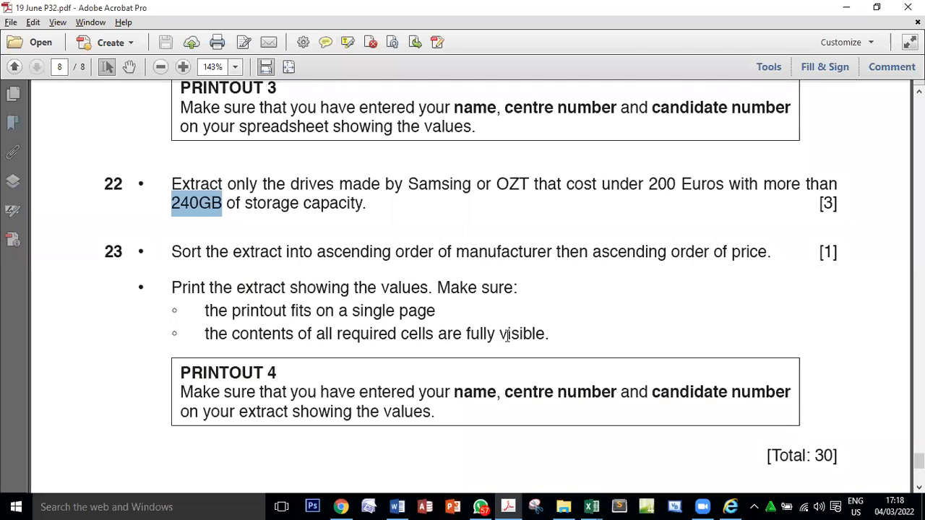
{"action": "double_click", "coordinate": [837, 198]}
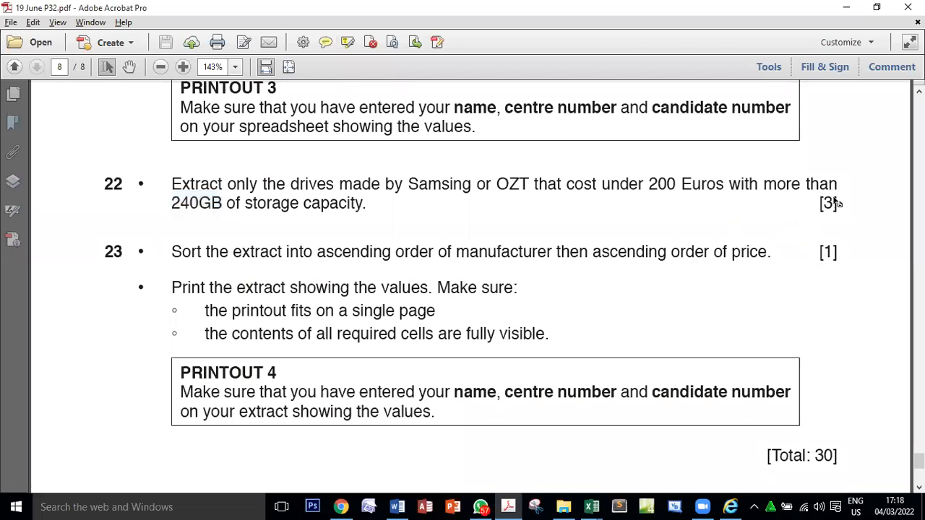
{"action": "double_click", "coordinate": [835, 203]}
{"action": "left_click_drag", "start_coordinate": [407, 184], "coordinate": [531, 185]}
{"action": "left_click_drag", "start_coordinate": [602, 185], "coordinate": [725, 186]}
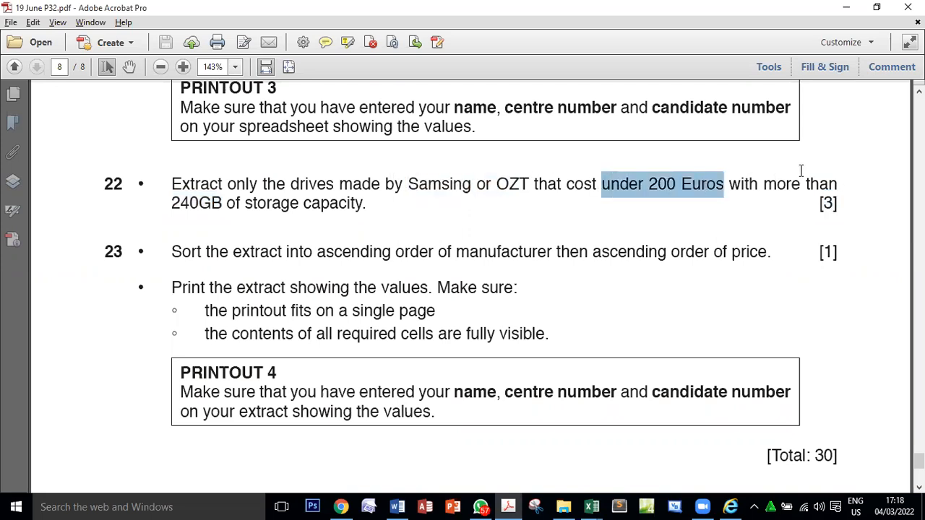
{"action": "double_click", "coordinate": [192, 255]}
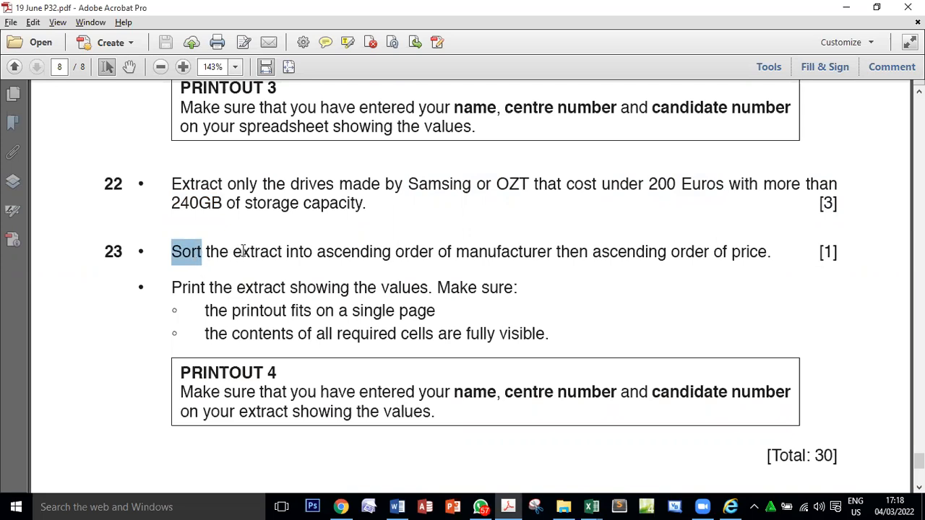
{"action": "left_click", "coordinate": [293, 245]}
{"action": "left_click_drag", "start_coordinate": [312, 246], "coordinate": [484, 240]}
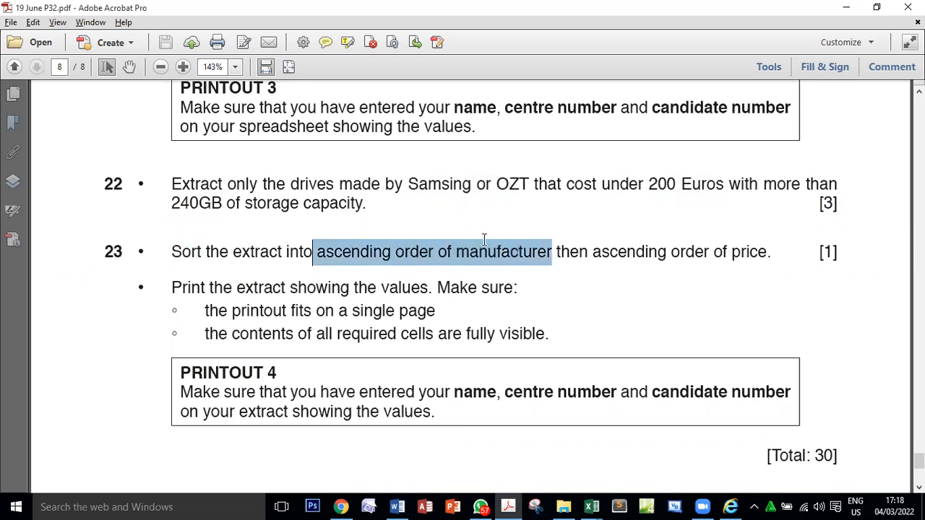
{"action": "left_click_drag", "start_coordinate": [594, 252], "coordinate": [749, 254]}
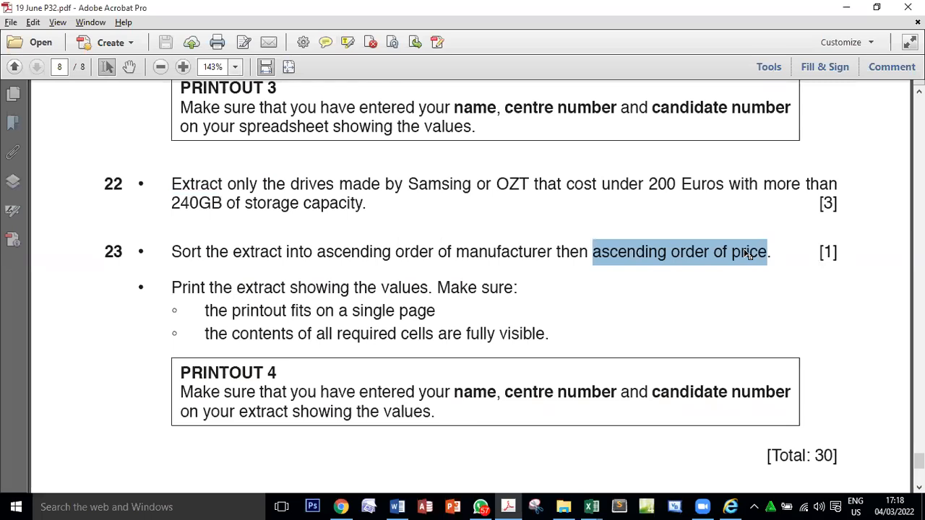
- Switch to Excel and select a single cell inside the filtered drive data instead of the header row
{"action": "key", "text": "alt+Tab"}
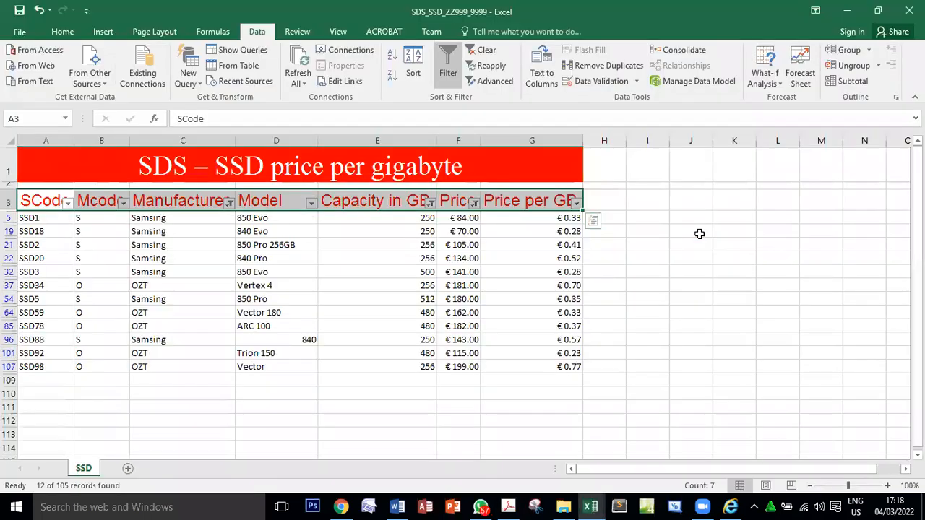
{"action": "left_click", "coordinate": [415, 76]}
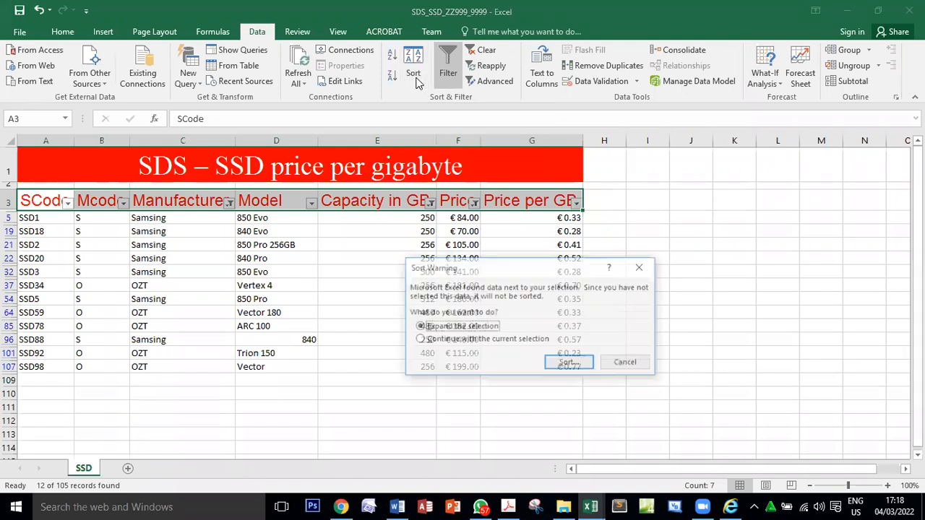
{"action": "left_click", "coordinate": [626, 363]}
{"action": "left_click", "coordinate": [335, 285]}
{"action": "left_click", "coordinate": [364, 244]}
{"action": "left_click", "coordinate": [365, 230]}
{"action": "left_click", "coordinate": [339, 309]}
{"action": "left_click", "coordinate": [255, 258]}
{"action": "left_click", "coordinate": [364, 246]}
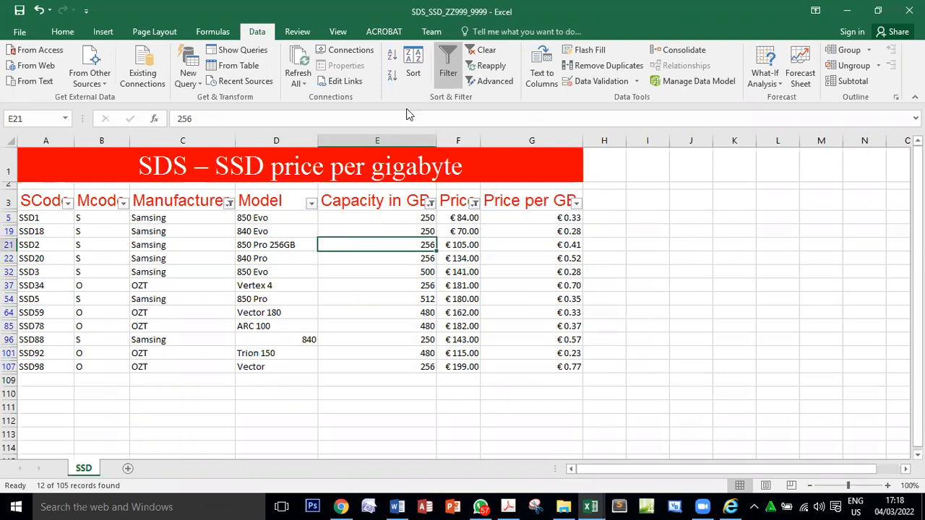
- Start a custom sort of the filtered rows by Manufacturer values from A to Z, checking the order against question 23 in the exam PDF
{"action": "left_click", "coordinate": [413, 64]}
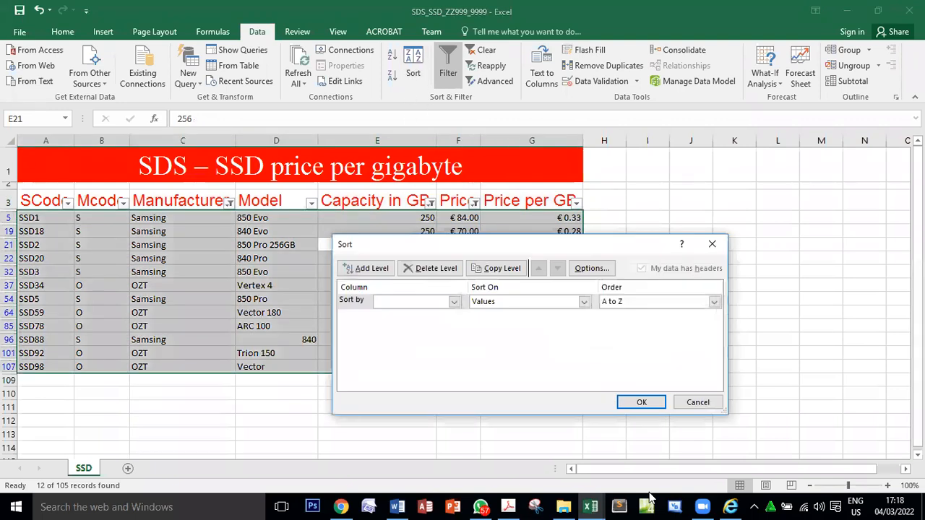
{"action": "key", "text": "alt+Tab"}
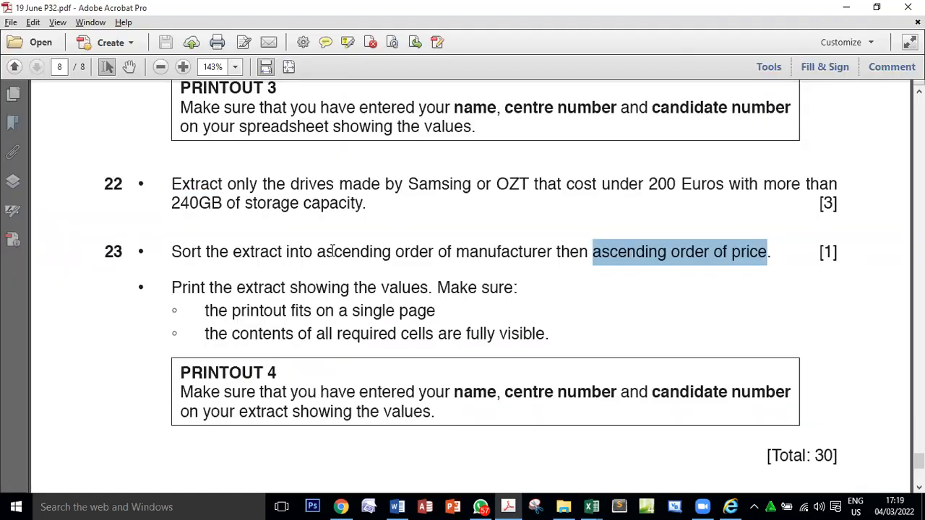
{"action": "left_click_drag", "start_coordinate": [318, 251], "coordinate": [509, 256]}
{"action": "key", "text": "alt+Tab"}
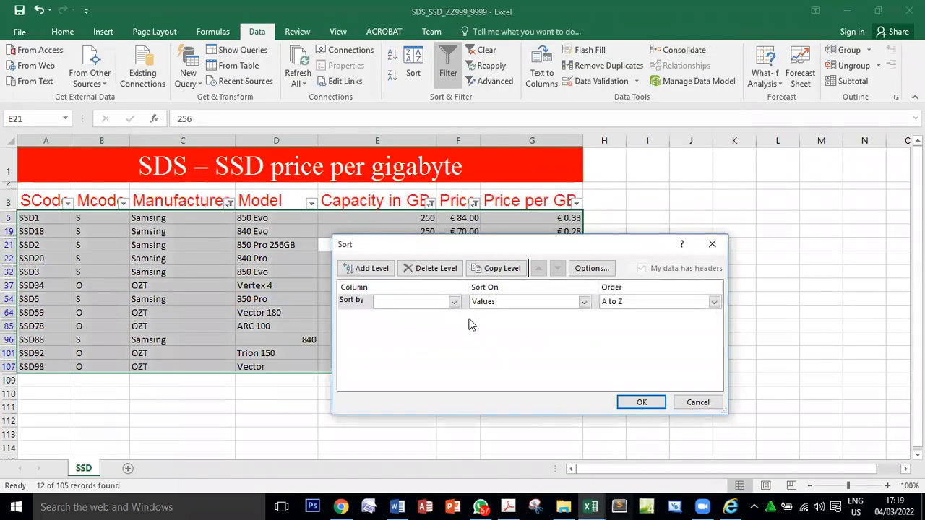
{"action": "left_click", "coordinate": [454, 301]}
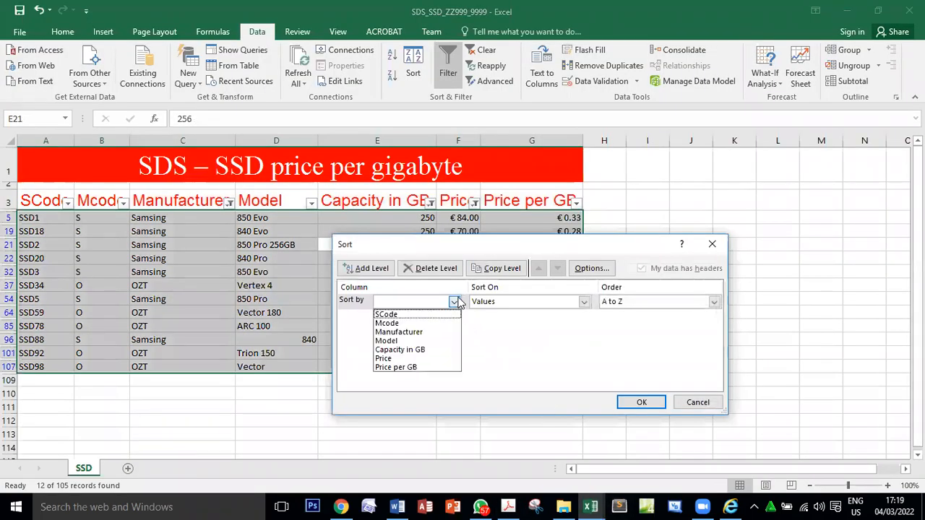
{"action": "left_click", "coordinate": [436, 333]}
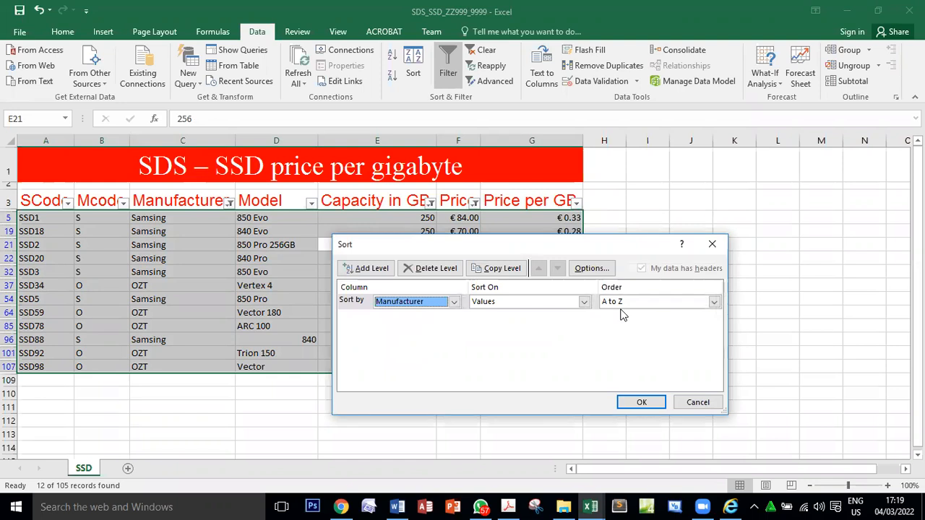
{"action": "key", "text": "alt+Tab"}
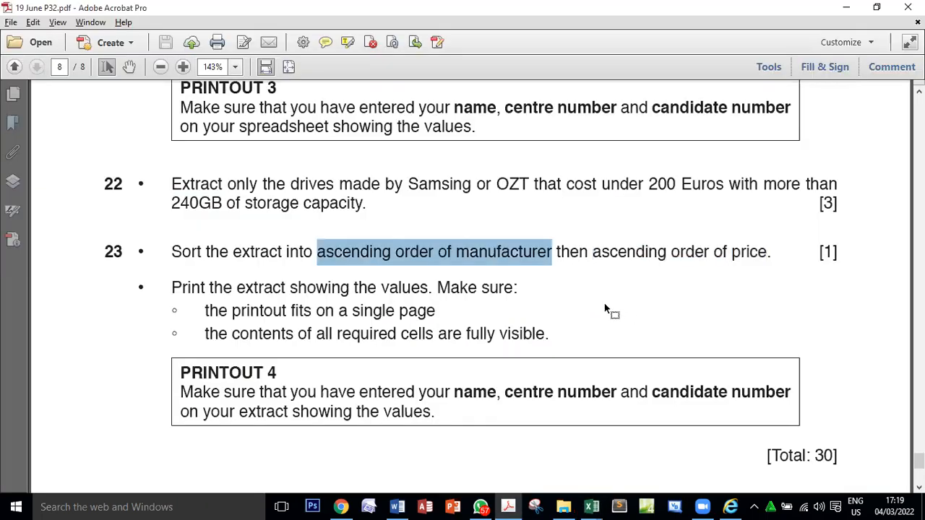
{"action": "key", "text": "alt+Tab"}
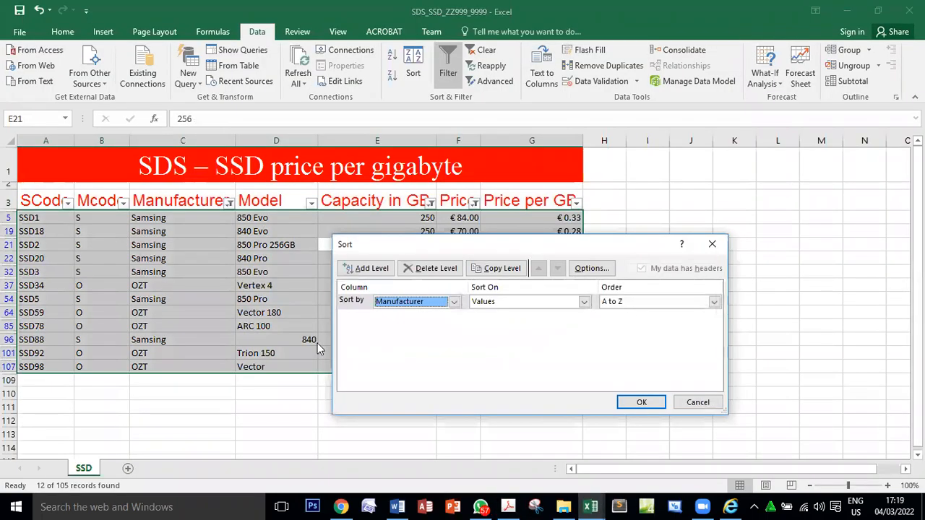
- Add a second sort level by Price, smallest to largest, checking it against the exam PDF, and apply the sort
{"action": "left_click", "coordinate": [371, 269]}
{"action": "key", "text": "alt+Tab"}
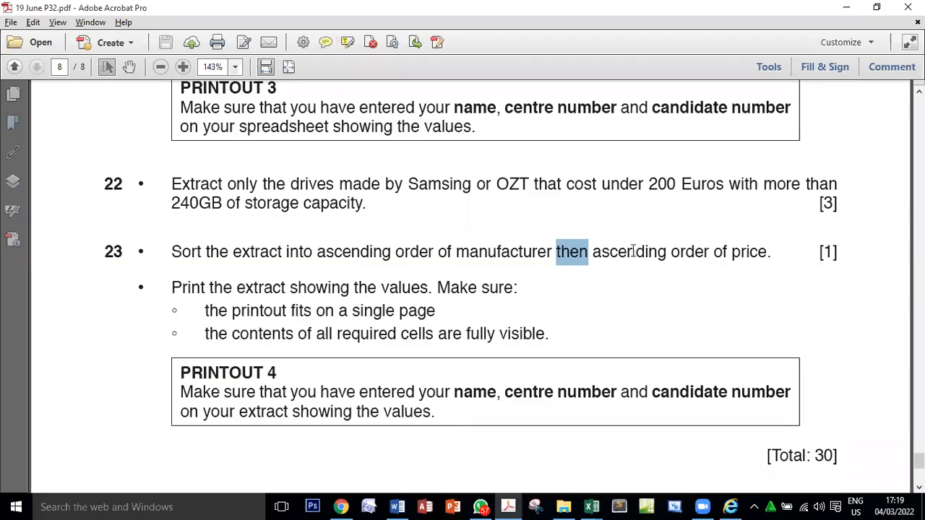
{"action": "double_click", "coordinate": [634, 251]}
{"action": "double_click", "coordinate": [745, 252]}
{"action": "key", "text": "alt+Tab"}
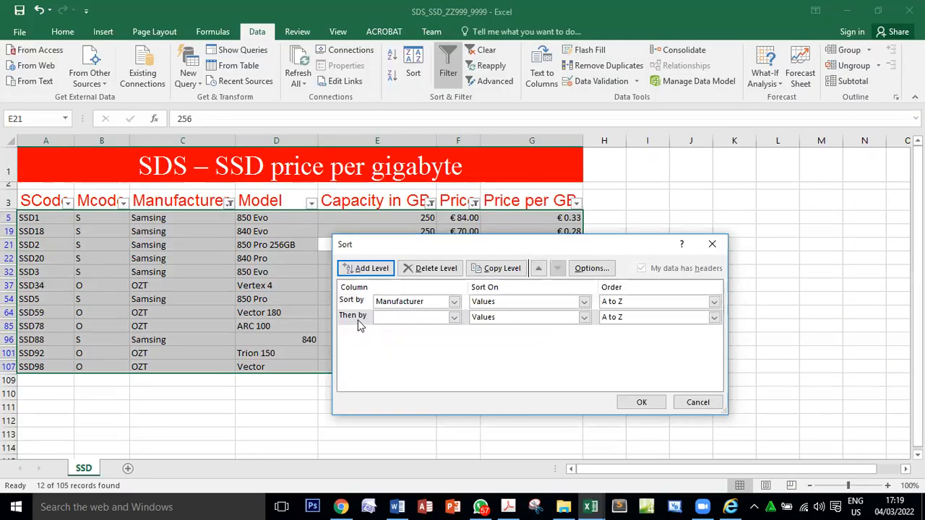
{"action": "left_click", "coordinate": [454, 317]}
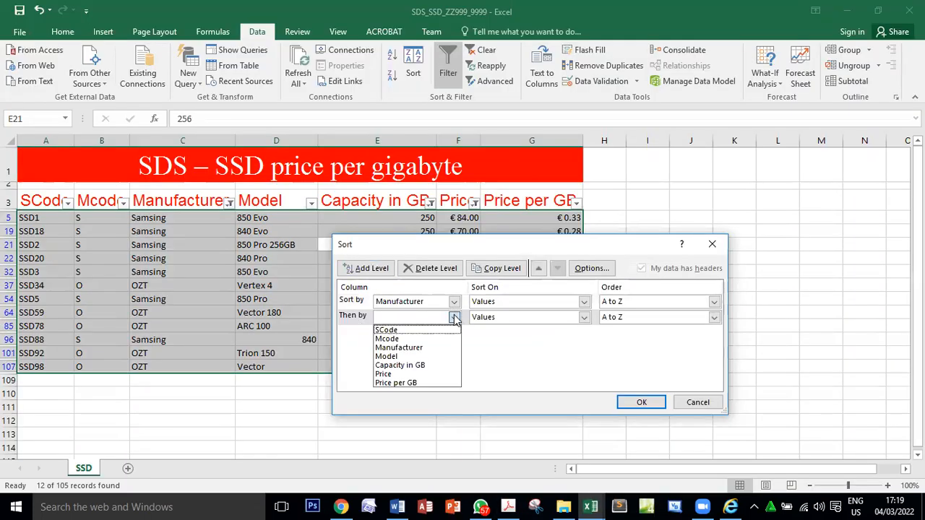
{"action": "left_click", "coordinate": [427, 374]}
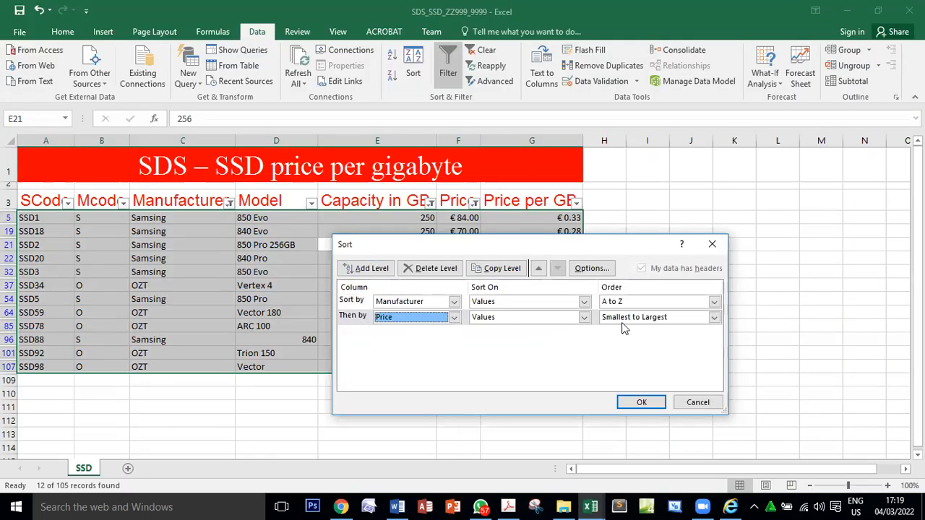
{"action": "key", "text": "alt+Tab"}
{"action": "double_click", "coordinate": [628, 252]}
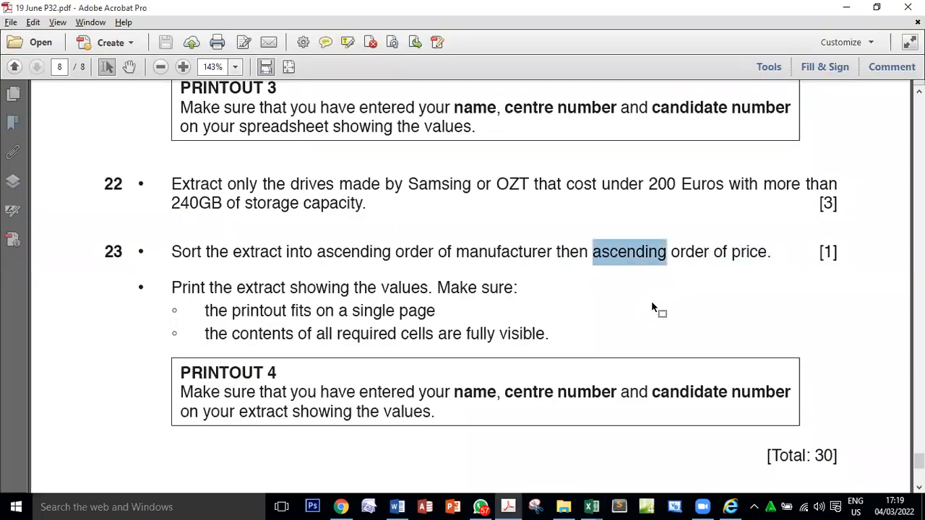
{"action": "key", "text": "alt+Tab"}
{"action": "left_click", "coordinate": [643, 402]}
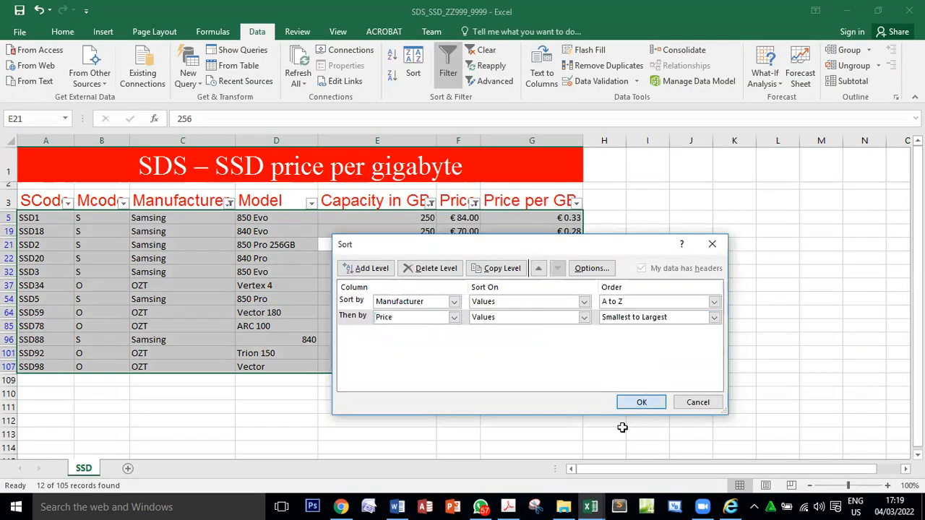
- Check the sorted extract's manufacturer grouping, capacities and price order within each manufacturer
{"action": "mouse_move", "coordinate": [513, 506]}
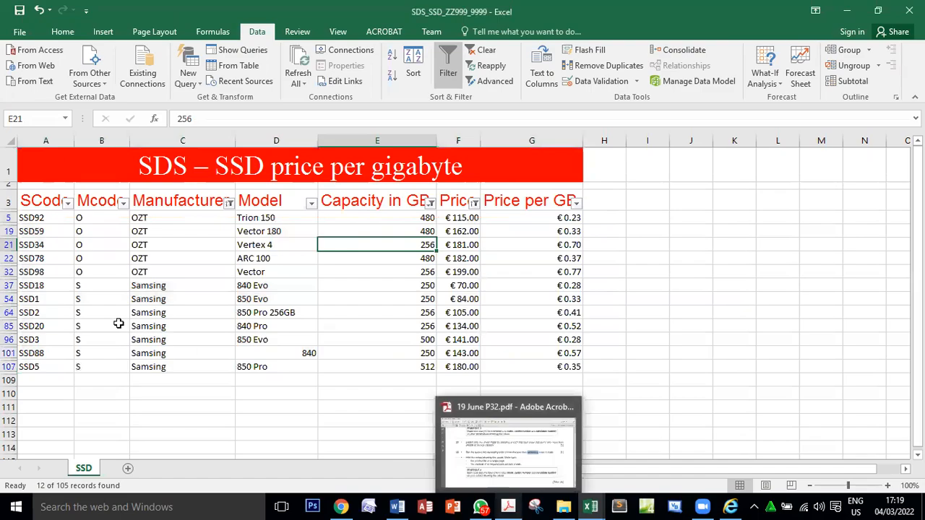
{"action": "key", "text": "alt+Tab"}
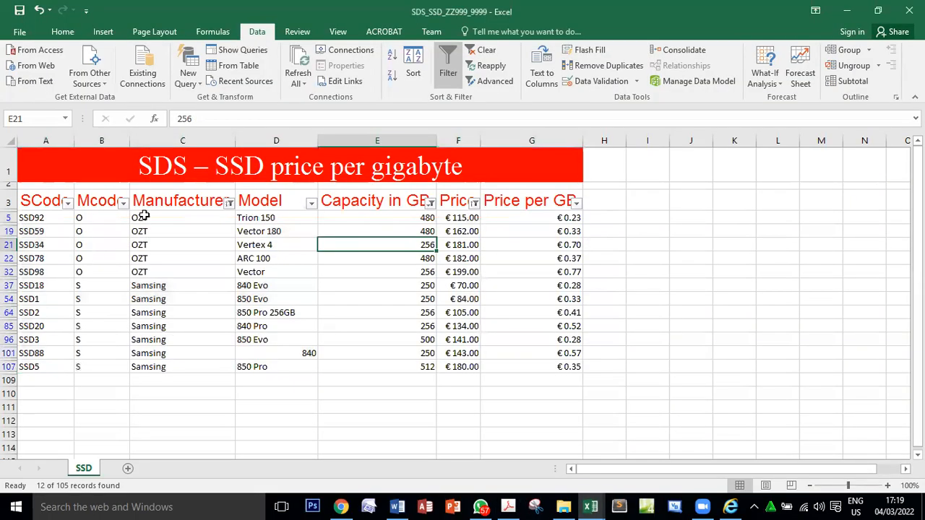
{"action": "key", "text": "alt+Tab"}
{"action": "left_click_drag", "start_coordinate": [145, 217], "coordinate": [165, 354]}
{"action": "left_click_drag", "start_coordinate": [189, 218], "coordinate": [196, 271]}
{"action": "left_click_drag", "start_coordinate": [389, 218], "coordinate": [396, 245]}
{"action": "left_click", "coordinate": [387, 273]}
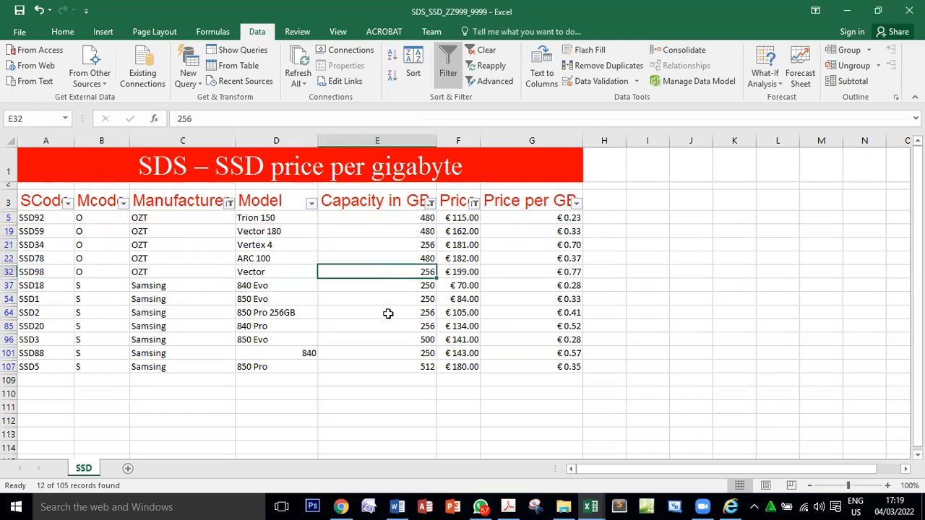
{"action": "left_click_drag", "start_coordinate": [456, 218], "coordinate": [458, 367]}
- Review question 23's single-page and cell-visibility print requirements in the exam PDF, and return to Excel
{"action": "key", "text": "alt+Tab"}
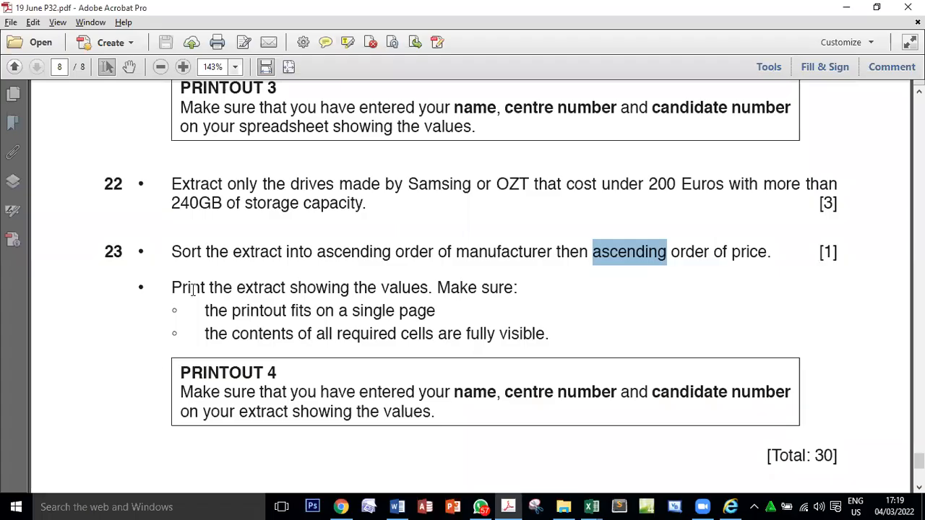
{"action": "double_click", "coordinate": [365, 312]}
{"action": "double_click", "coordinate": [262, 334]}
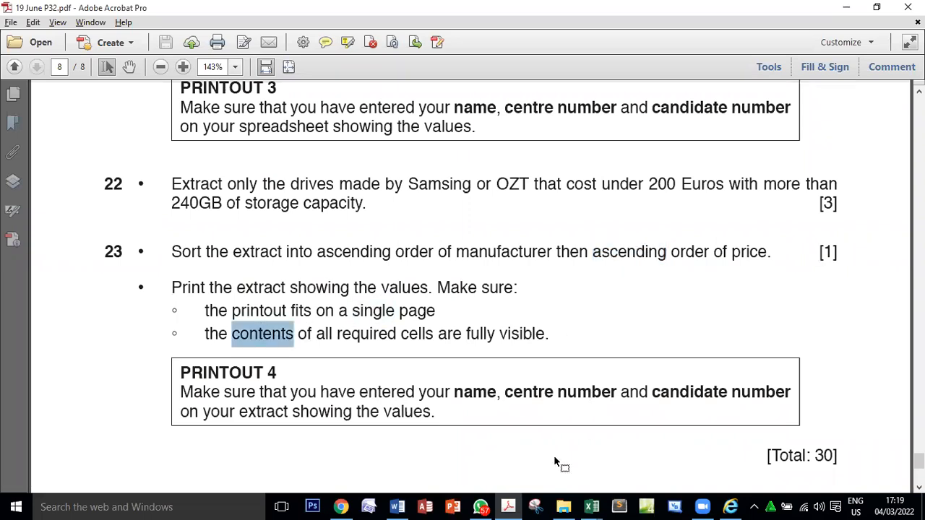
{"action": "key", "text": "alt+Tab"}
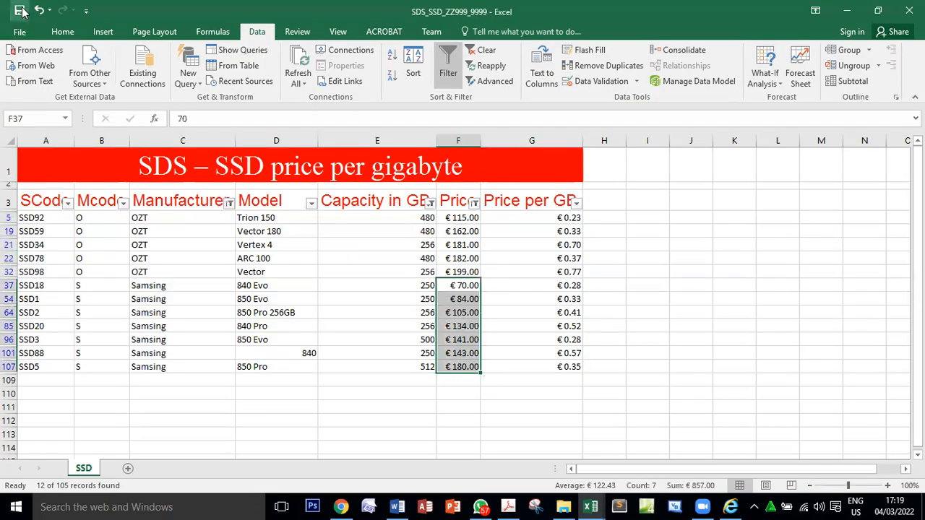
{"action": "left_click", "coordinate": [20, 32]}
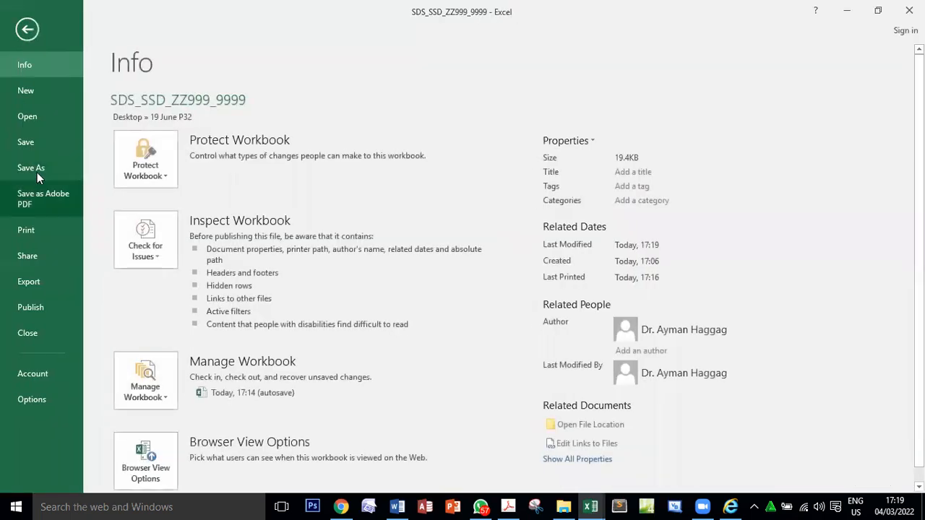
{"action": "left_click", "coordinate": [37, 169]}
{"action": "left_click", "coordinate": [408, 133]}
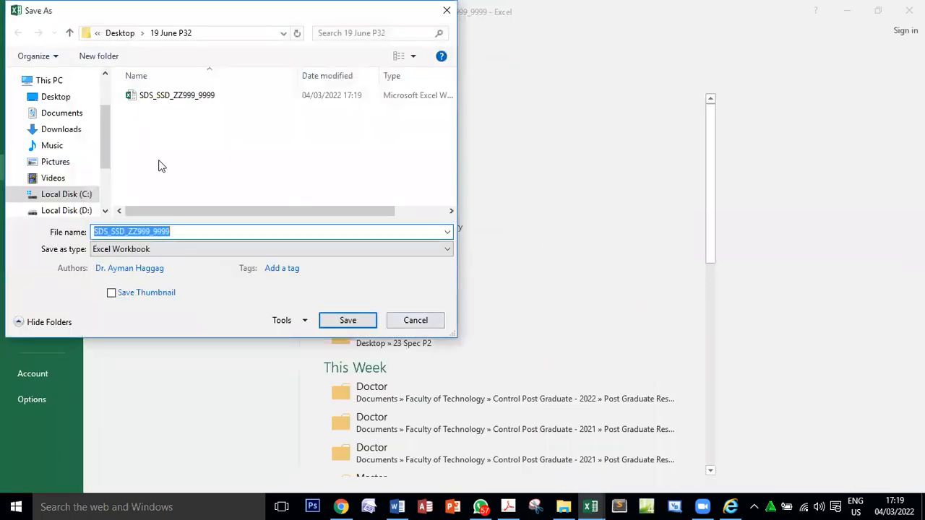
{"action": "left_click", "coordinate": [434, 320]}
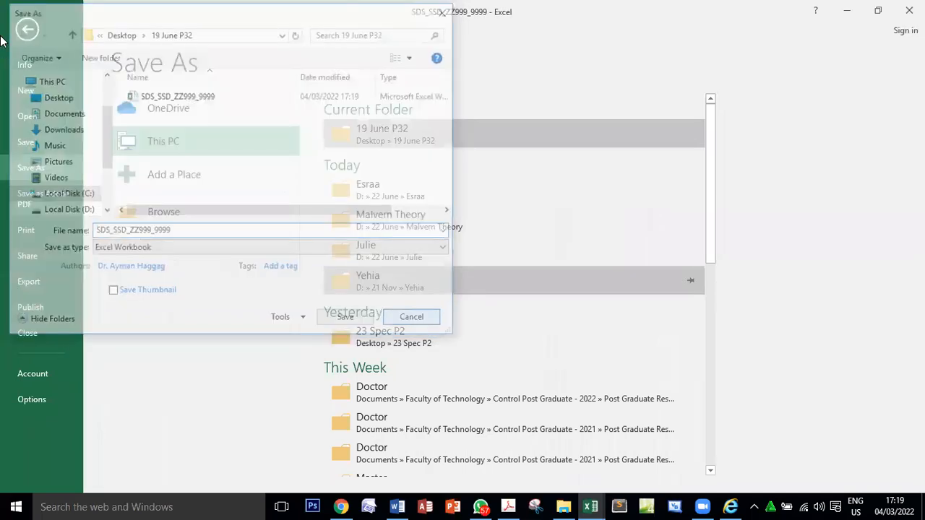
{"action": "left_click", "coordinate": [25, 32]}
- Print the sorted extract to a PDF named PRINTOUT 4 in the 19 June P32 folder
{"action": "left_click", "coordinate": [20, 32]}
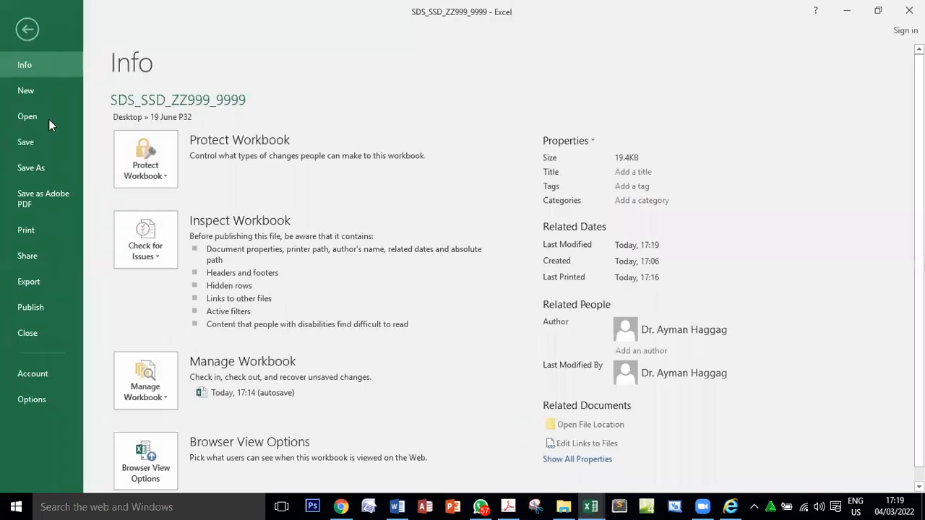
{"action": "left_click", "coordinate": [43, 227]}
{"action": "left_click", "coordinate": [159, 126]}
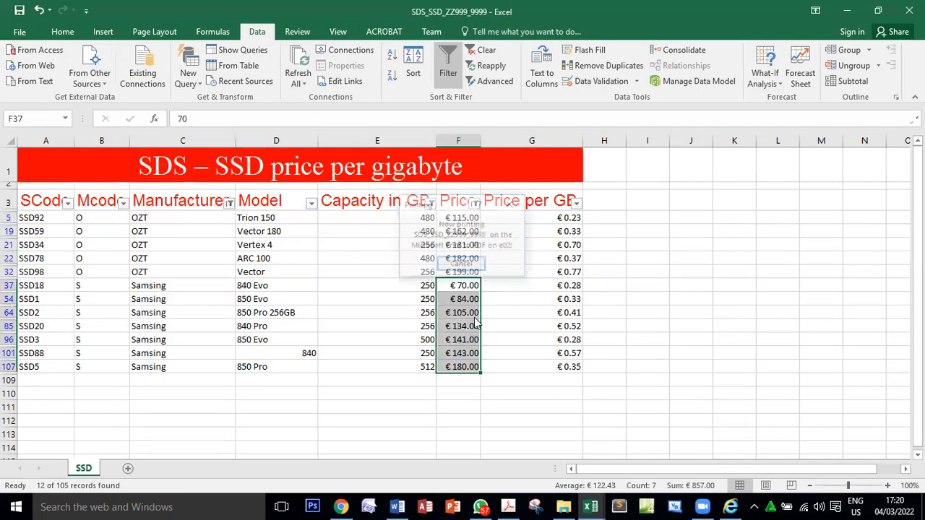
{"action": "left_click", "coordinate": [620, 285]}
{"action": "left_click", "coordinate": [541, 399]}
{"action": "left_click", "coordinate": [535, 398]}
{"action": "type", "text": "4"}
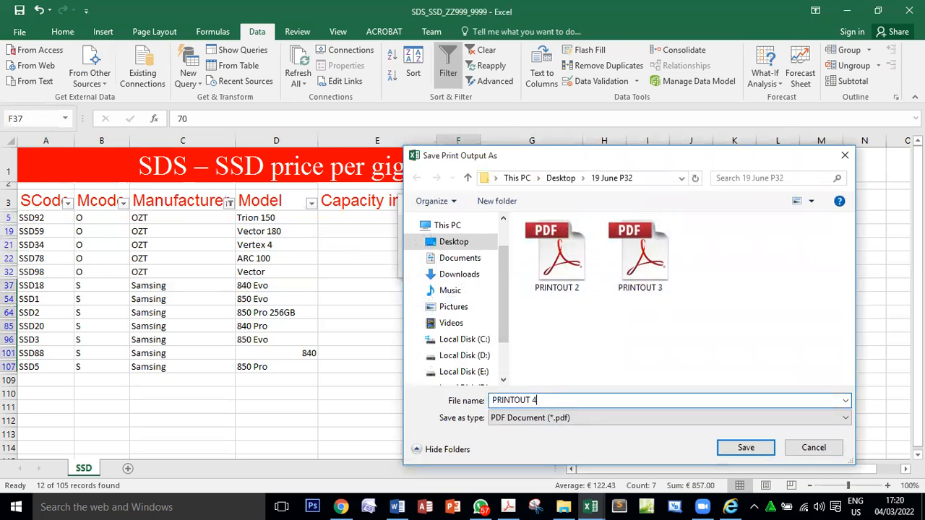
{"action": "left_click", "coordinate": [746, 449]}
- Switch to the exam PDF and check the total marks shown at the end of the paper
{"action": "left_click", "coordinate": [508, 506]}
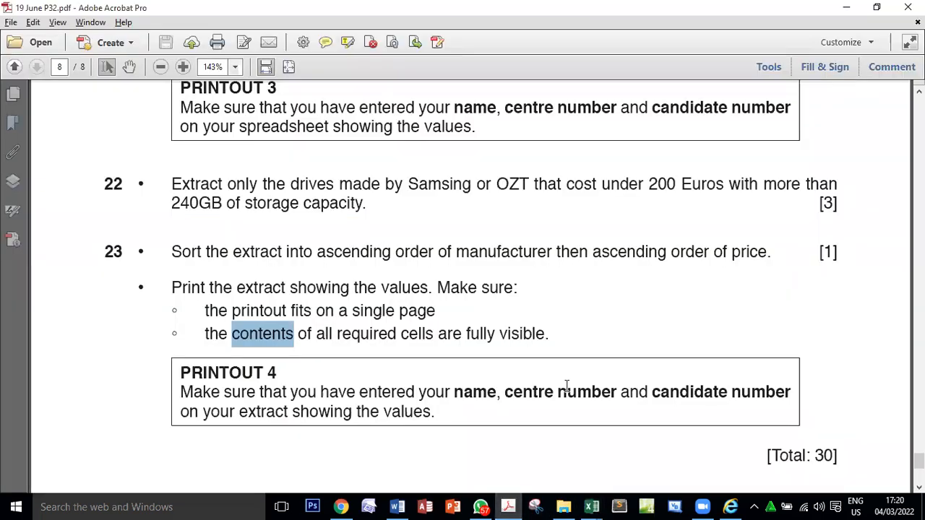
{"action": "double_click", "coordinate": [824, 454]}
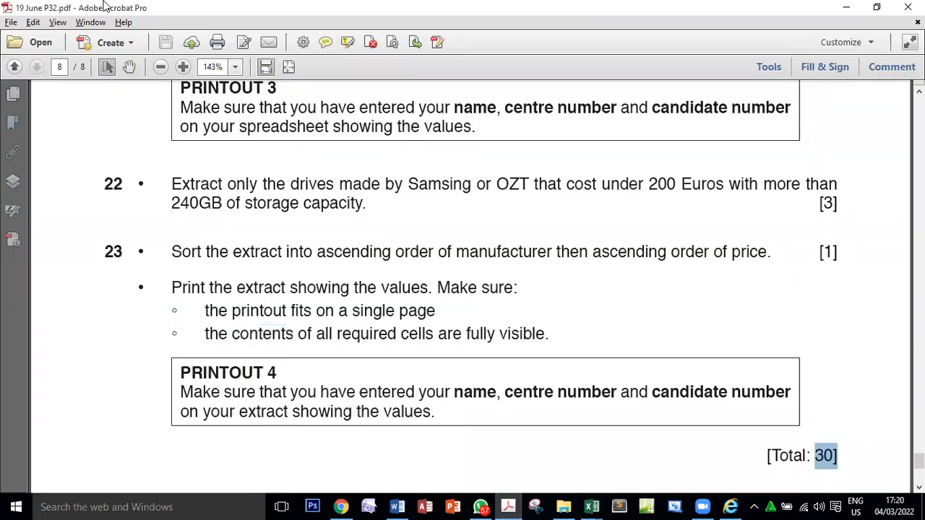